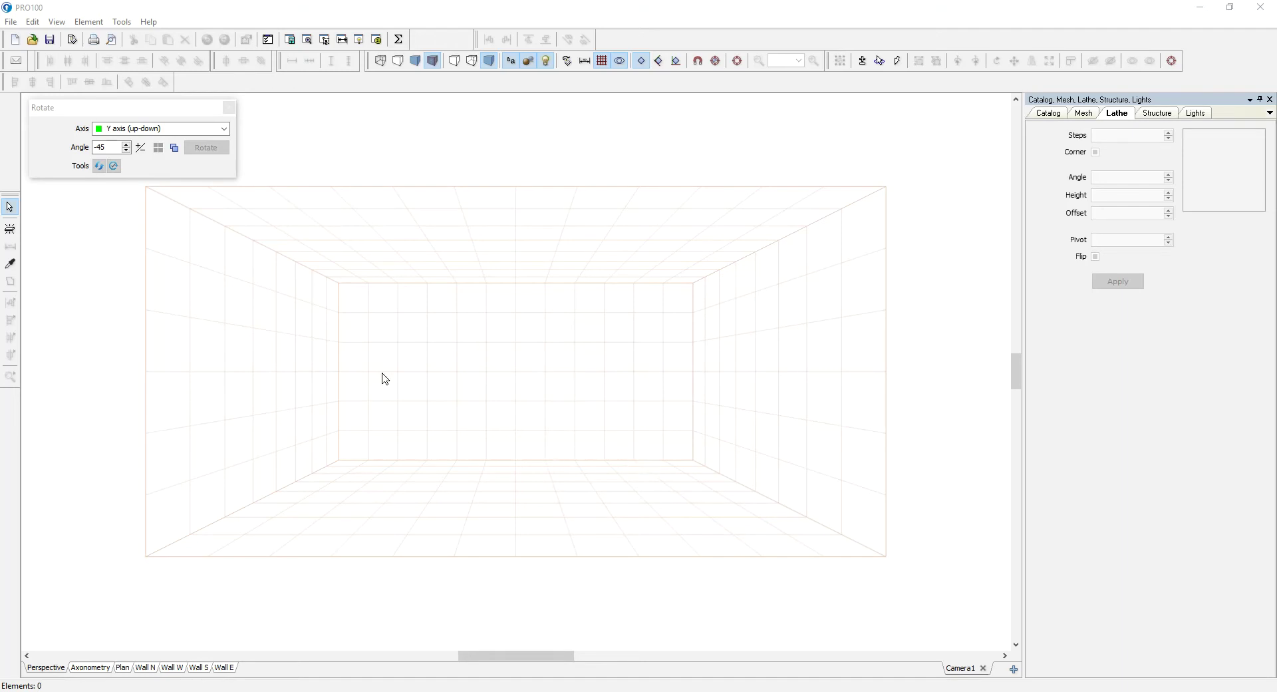
Draw a square board on the back wall and move it into the room's lower-left corner
click(10, 228)
click(370, 418)
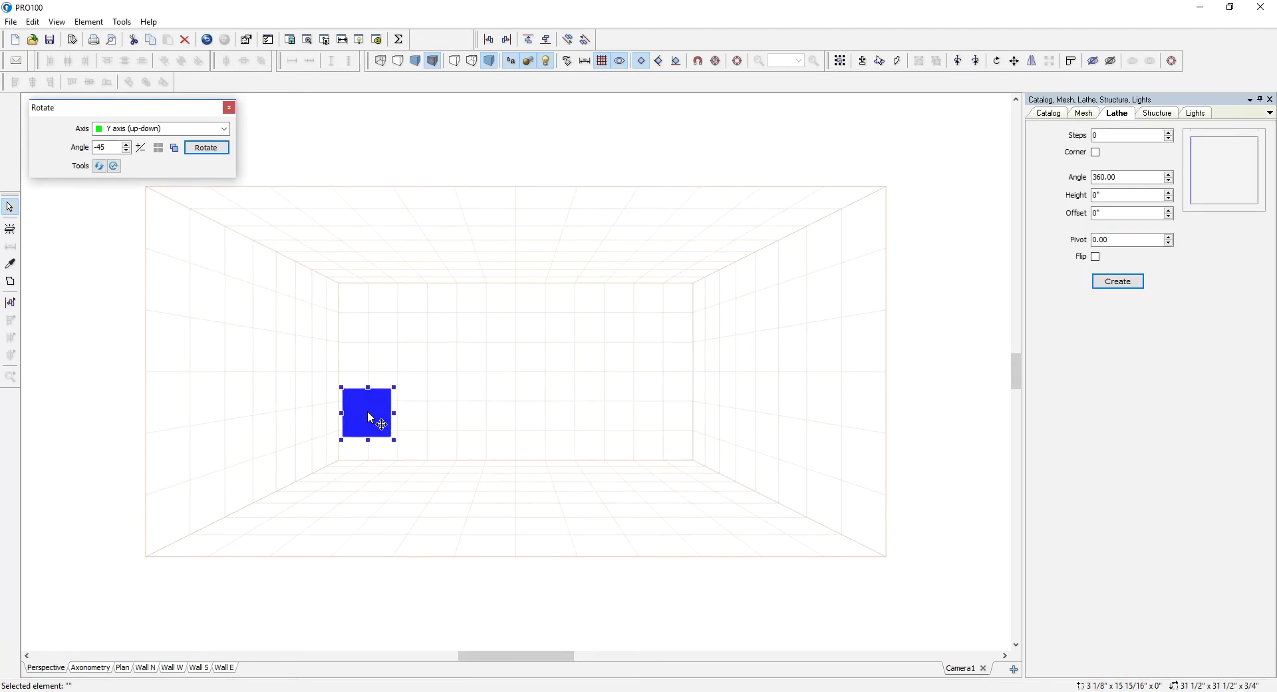
drag(367, 410, 365, 434)
Set the board's dimensions to 4" width, 4" height and 1/16" depth
double_click(361, 436)
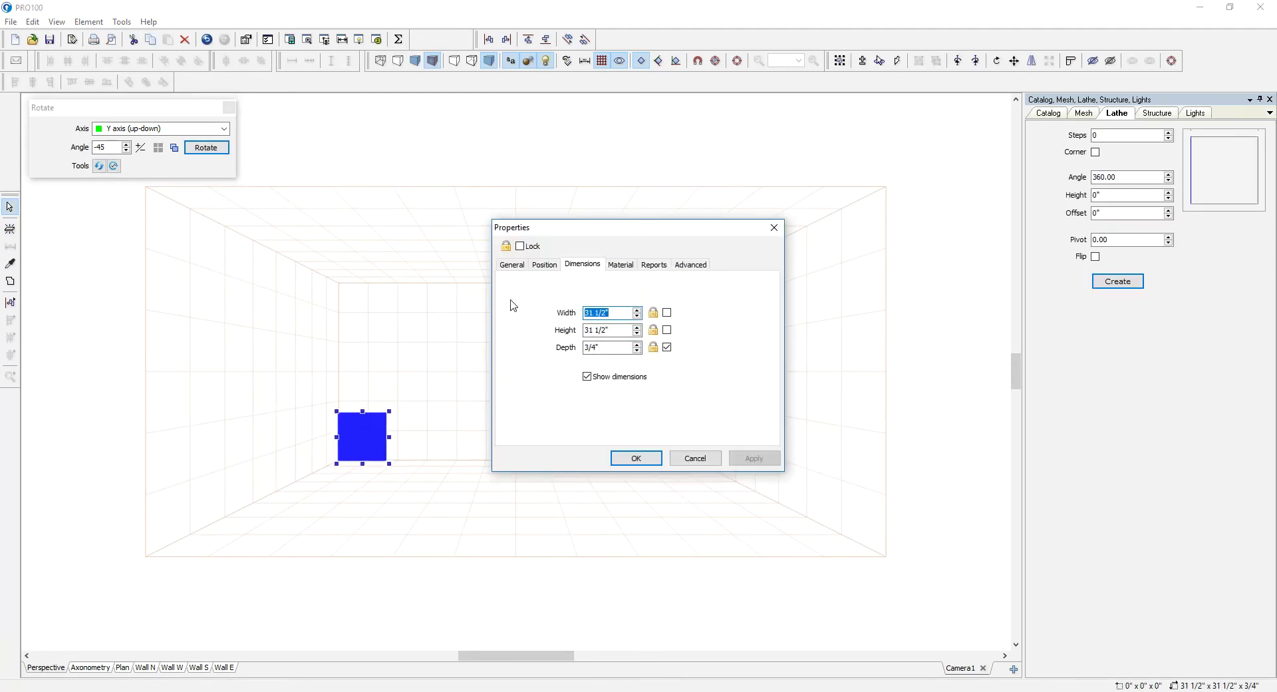
text(4)
key(Tab)
text(4)
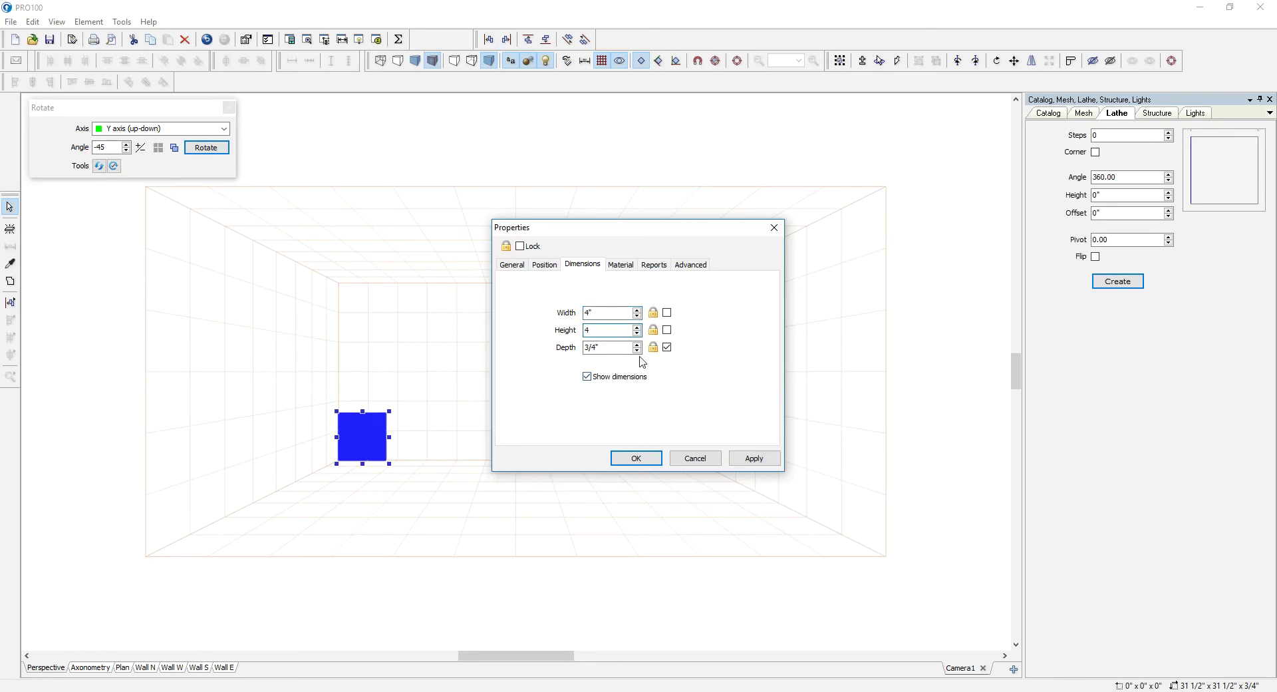
key(Tab)
text(1/)
click(641, 456)
Open the 4" board in the shape editor
scroll(670, 271, up, 4)
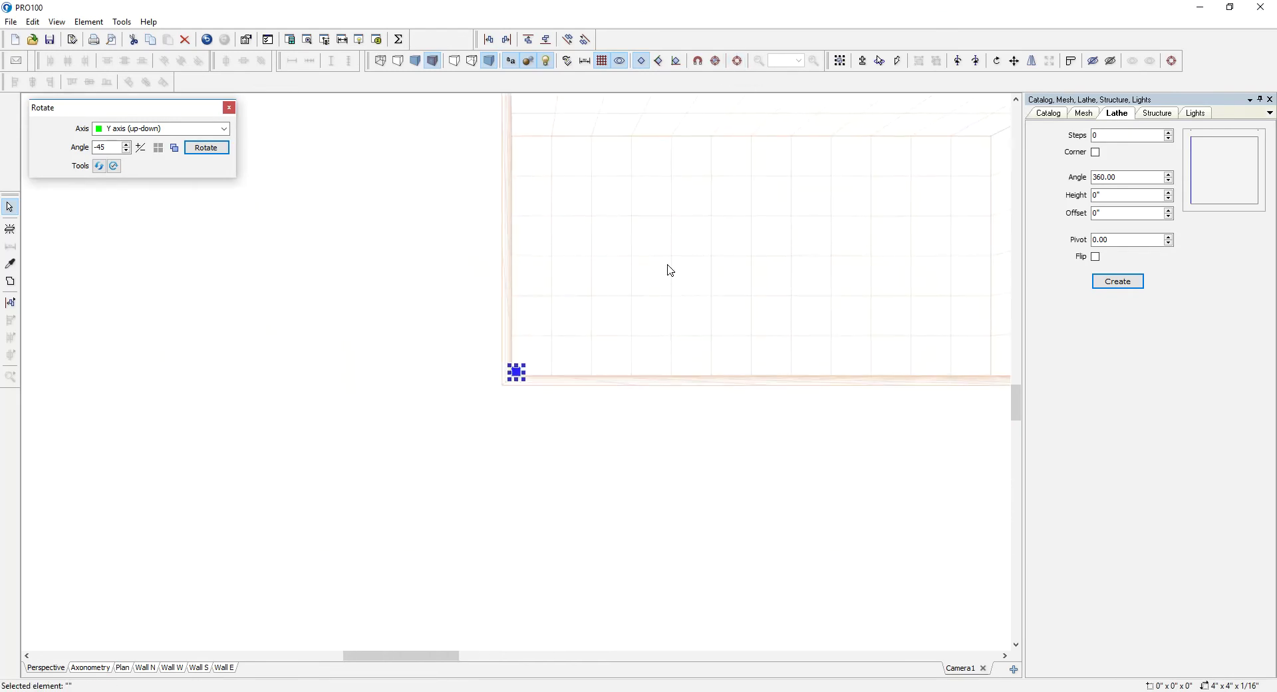
middle_drag(699, 265, 661, 303)
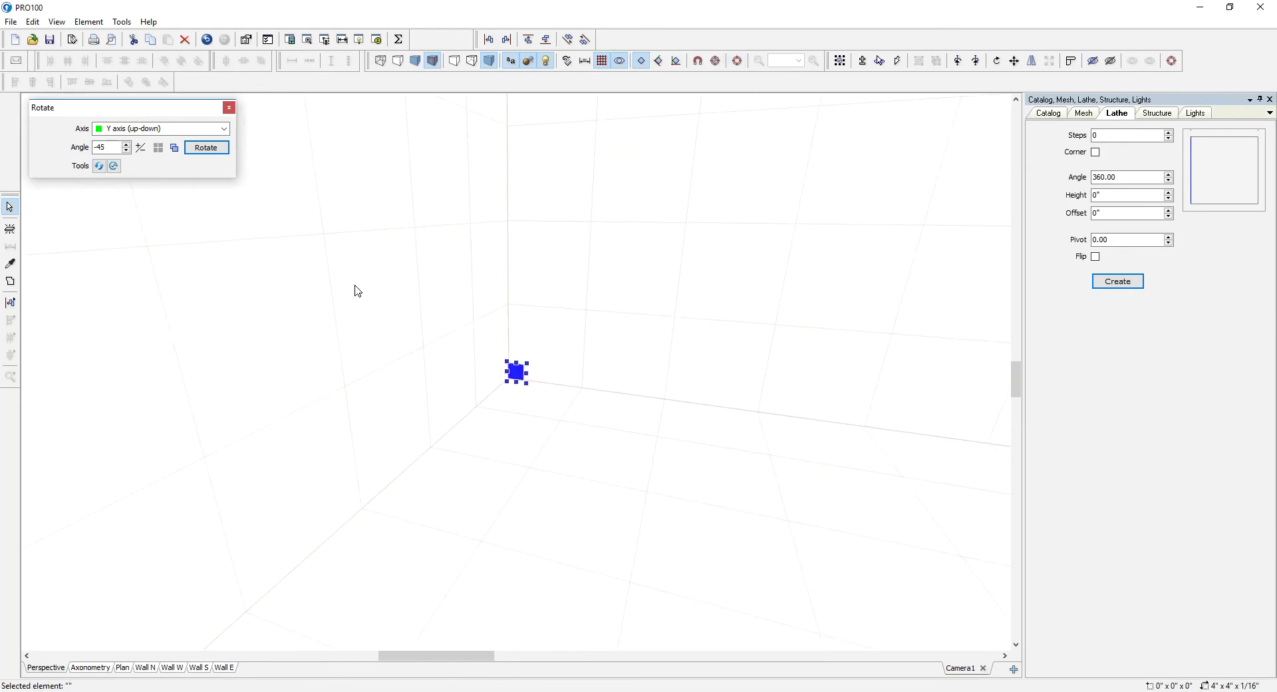
click(10, 280)
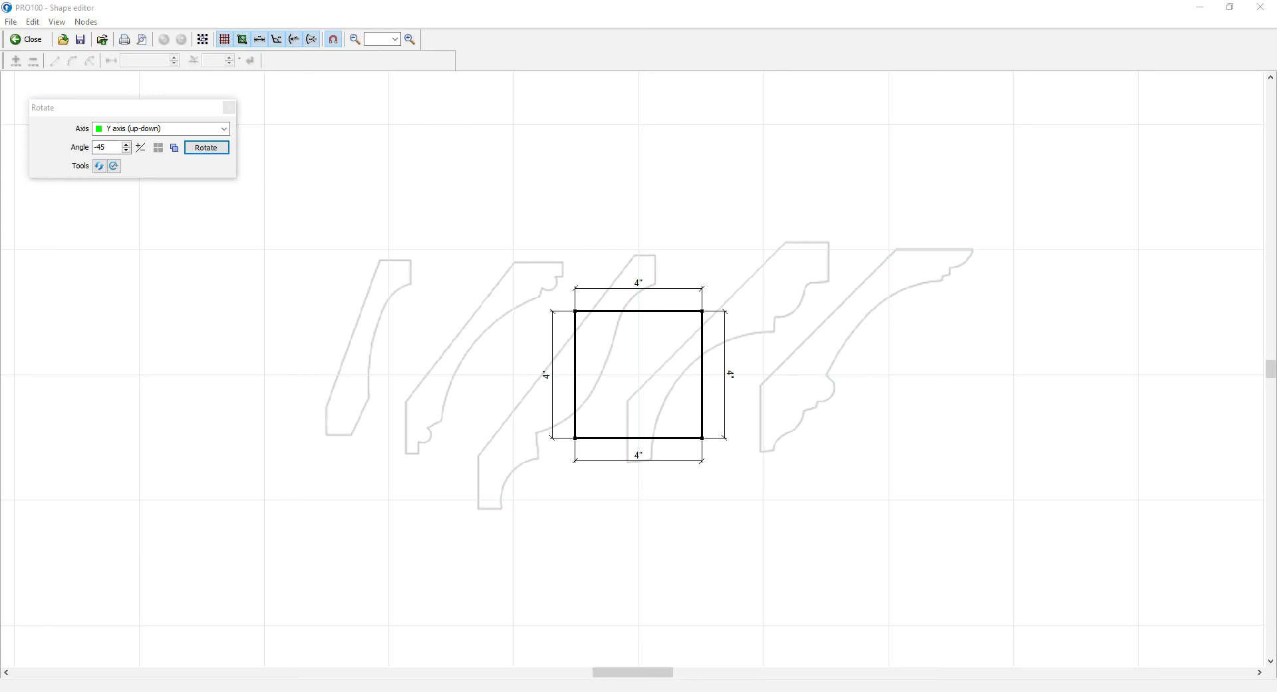
Switch to the web browser and search Google Images for "crown molding profiles"
drag(1276, 166, 448, 0)
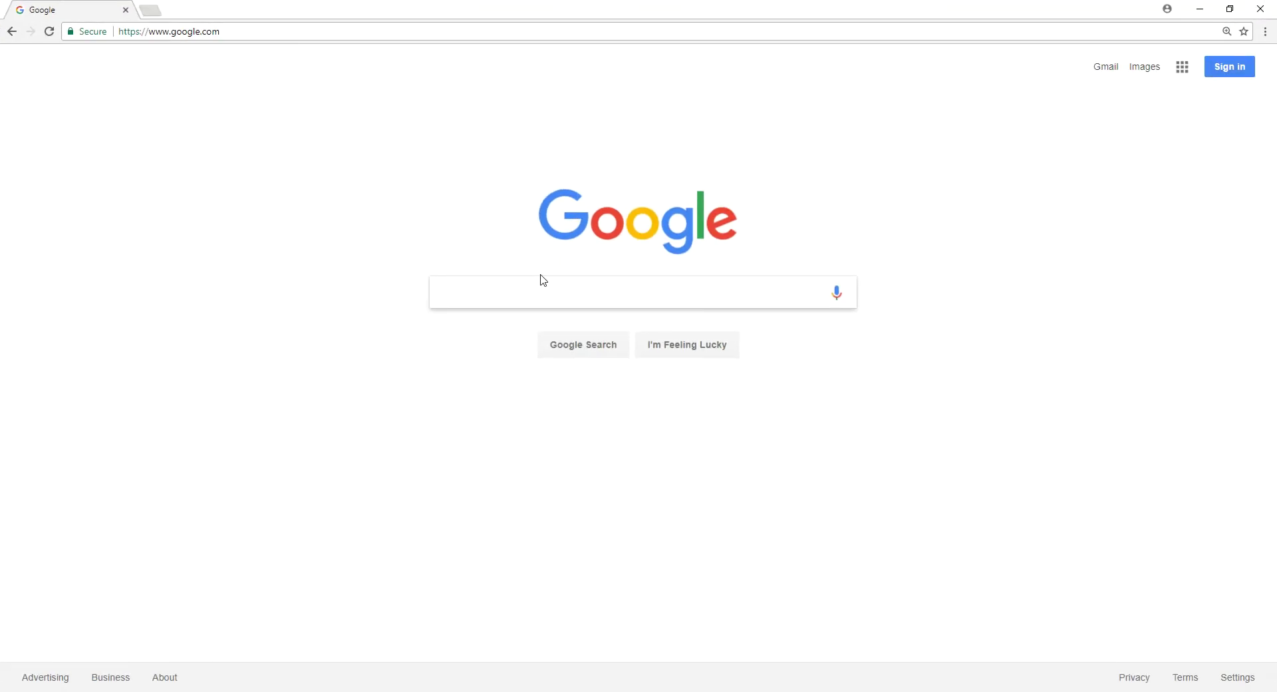
text(crown)
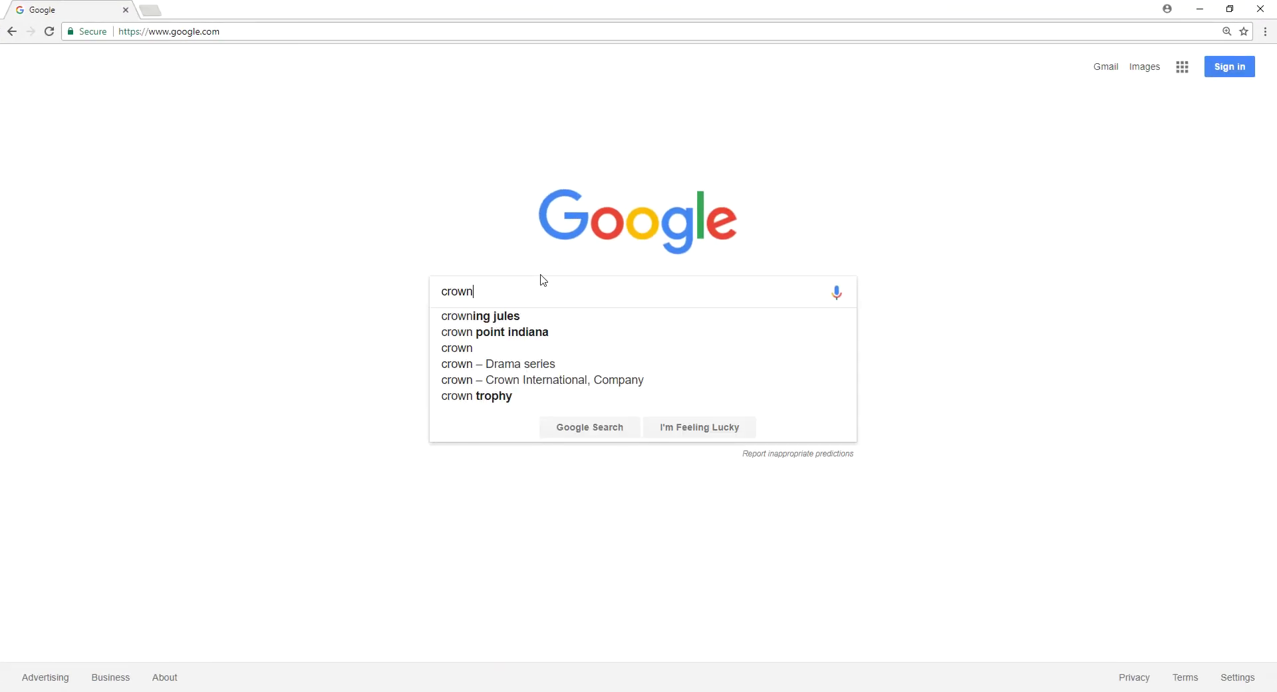
text( molding profile)
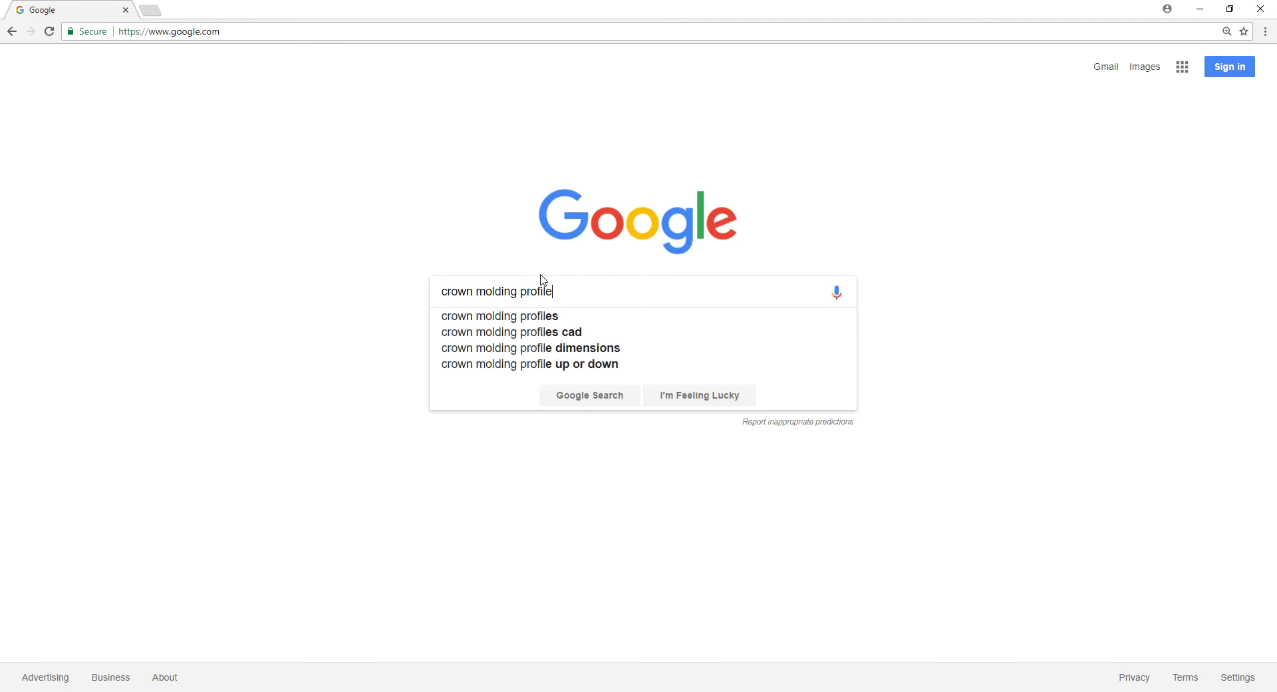
text(s)
key(Return)
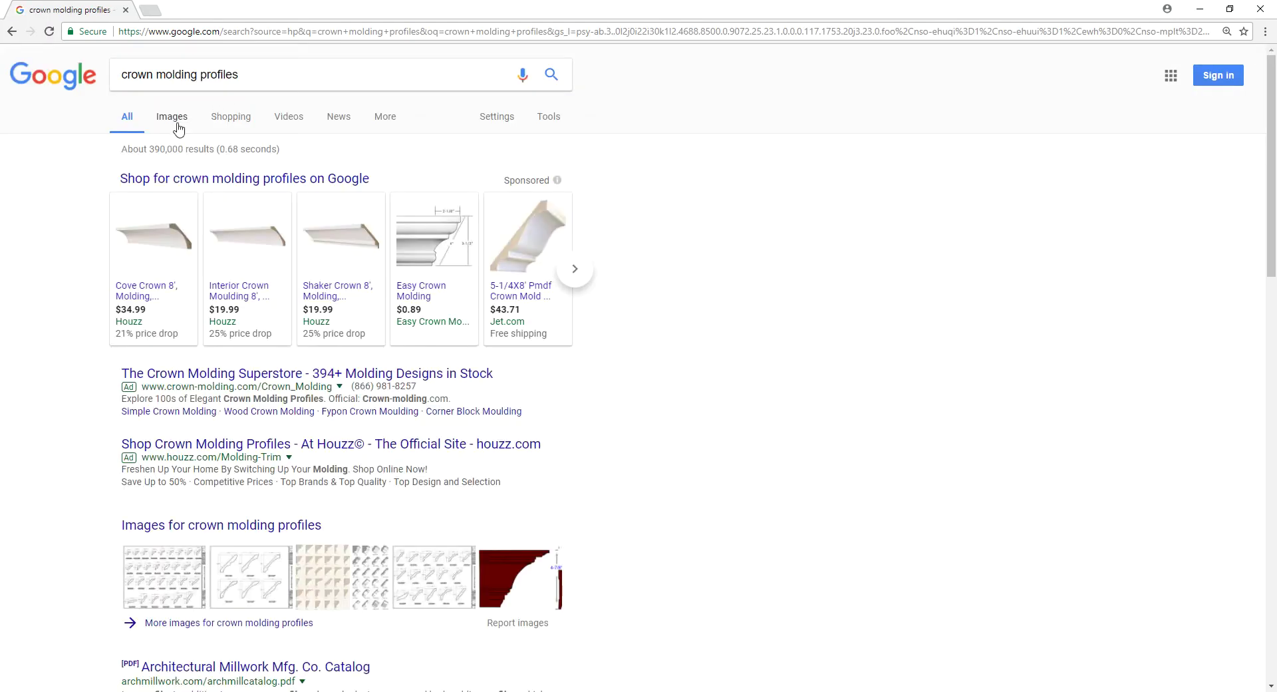
click(177, 123)
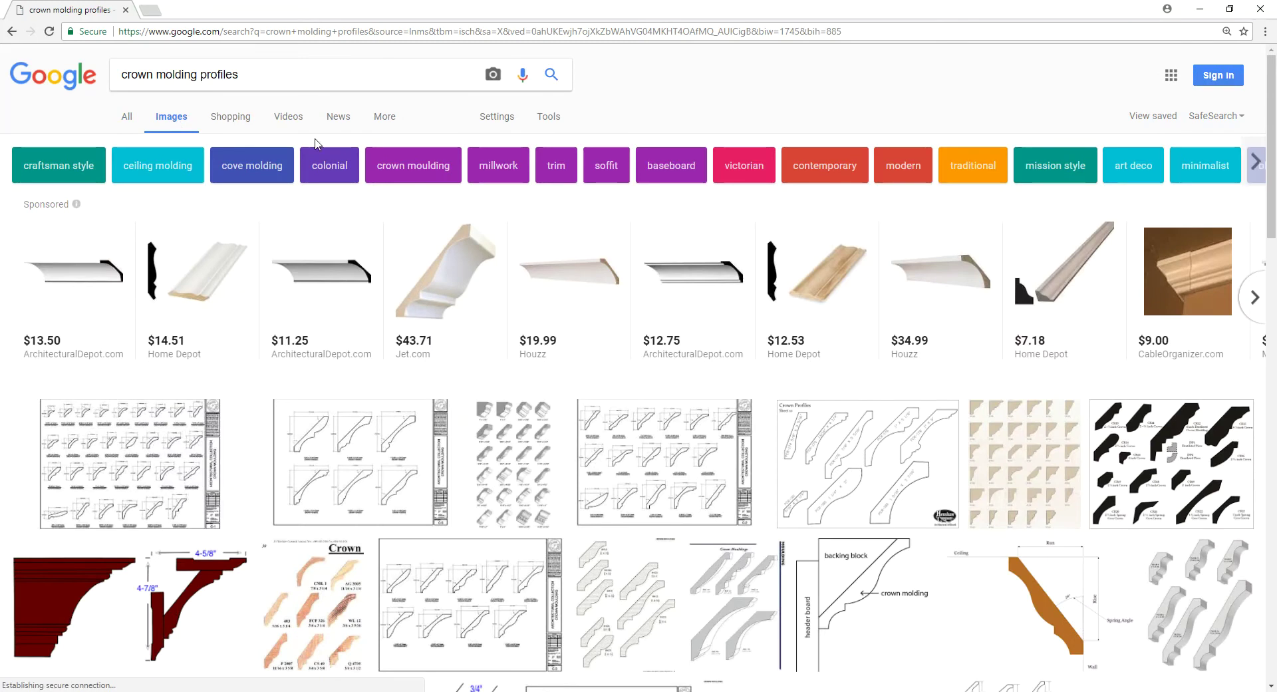
Examine the Crown Mouldings profile sheet from Henshaw and Company among the image results, and return to the PRO100 shape editor
scroll(638, 292, down, 2)
scroll(618, 310, down, 1)
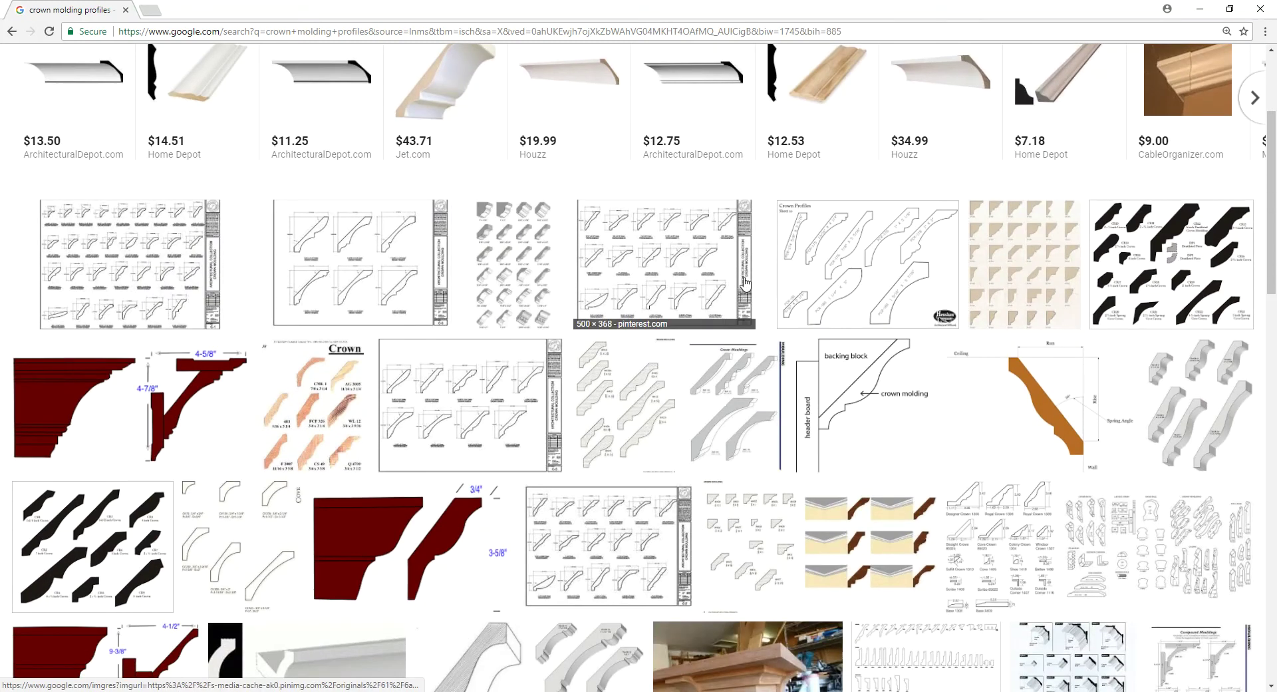
click(845, 250)
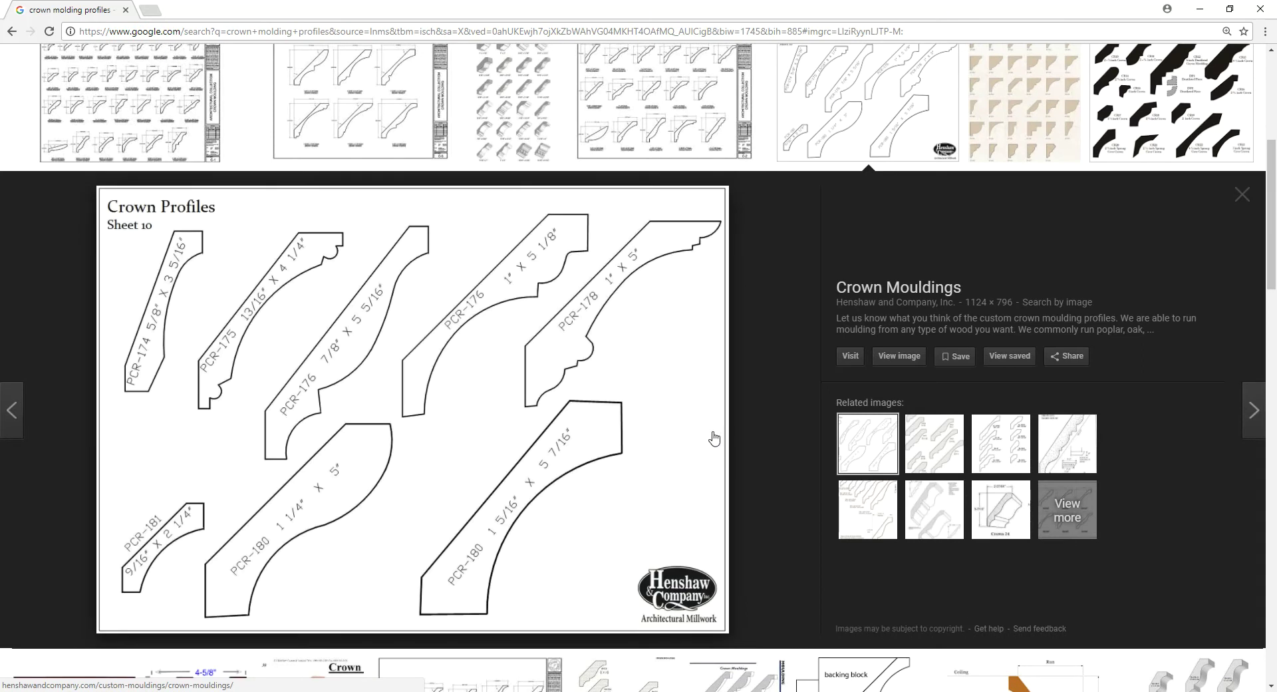
scroll(503, 260, up, 3)
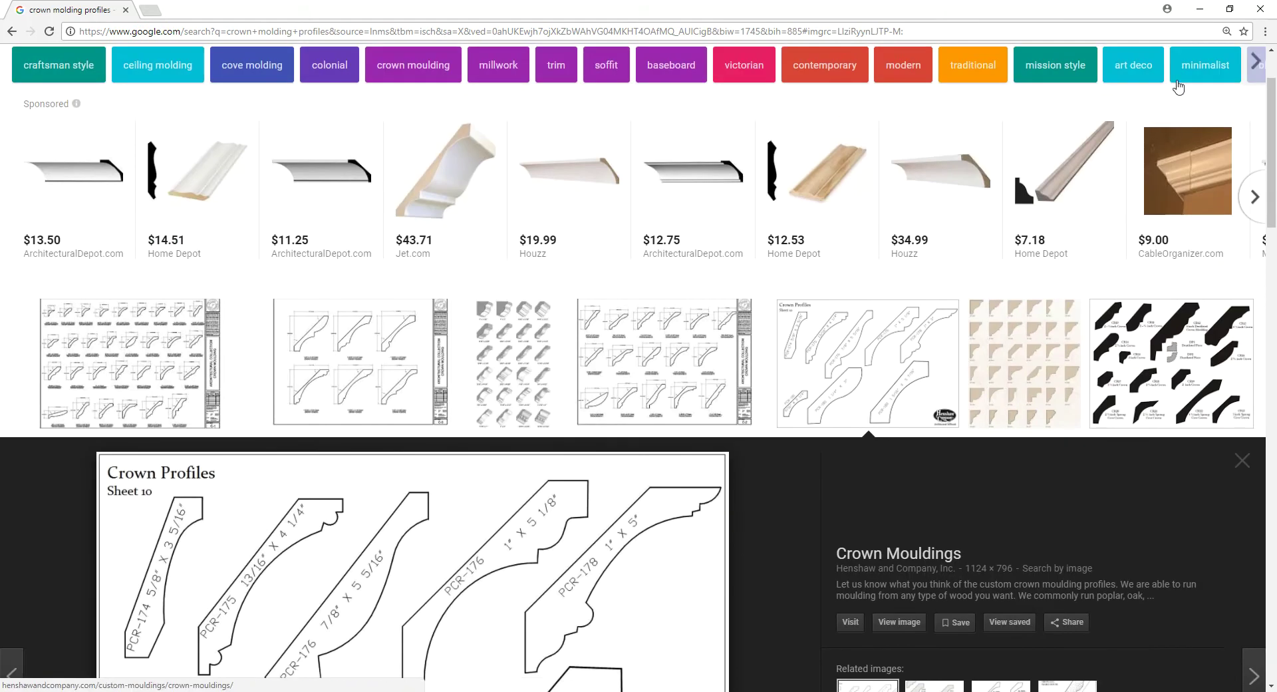
click(1200, 11)
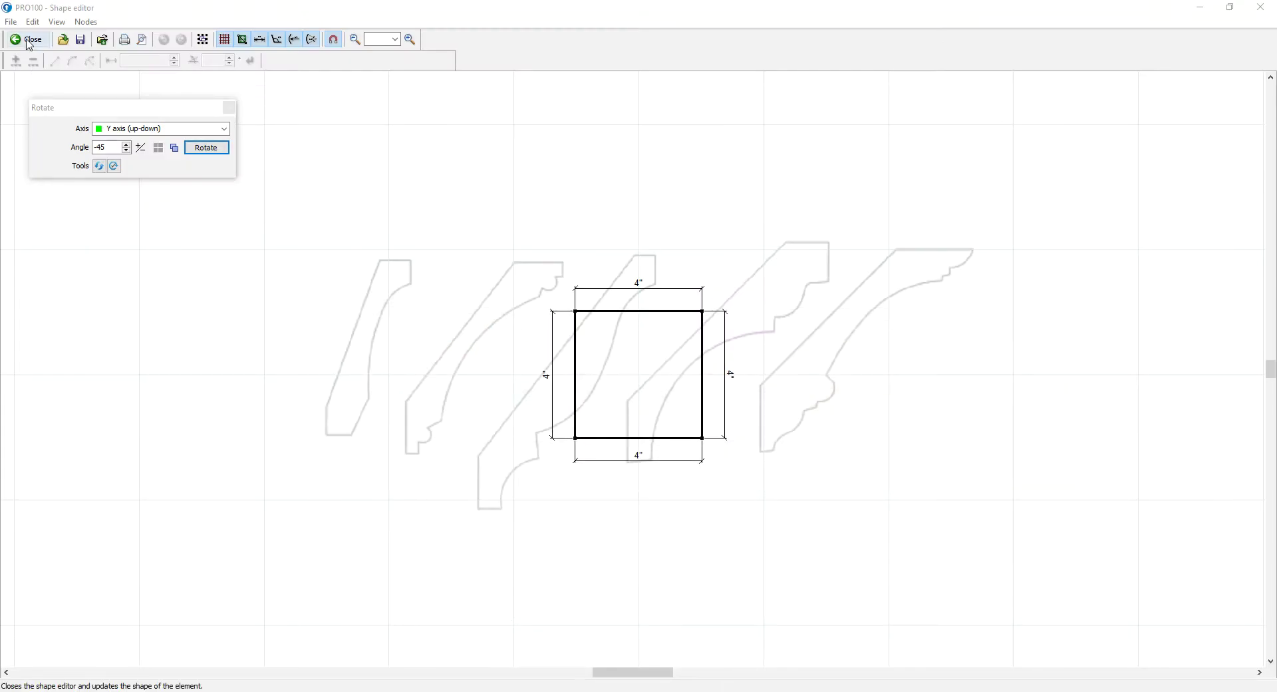
Clear the shape editor's background image, load crown-molding-profile.jpg from the Desktop, and adjust its transparency so the outlines show darker
click(11, 22)
click(33, 72)
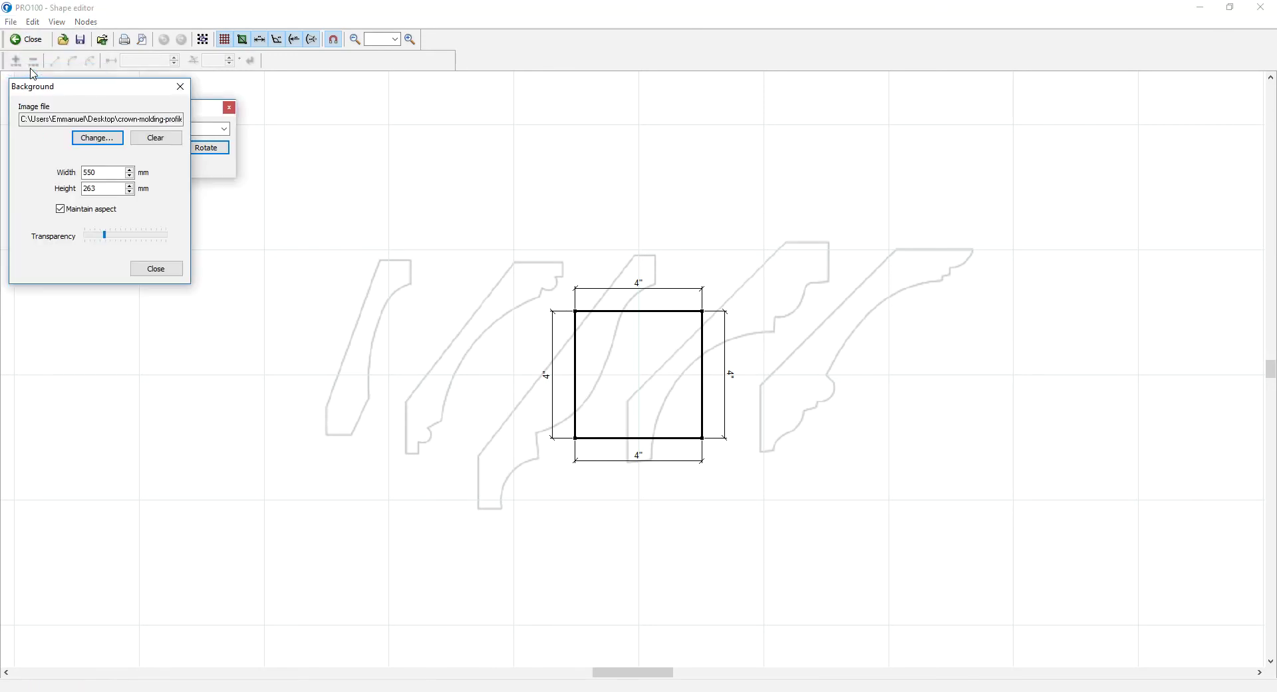
click(173, 145)
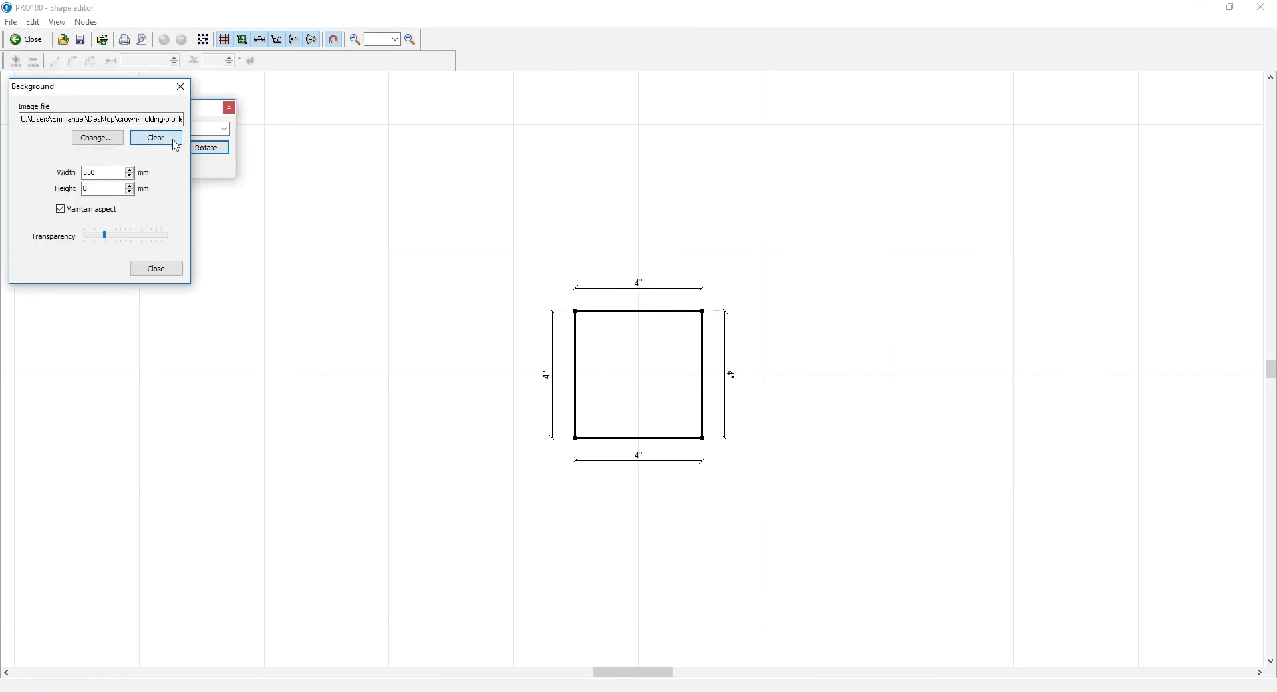
click(111, 143)
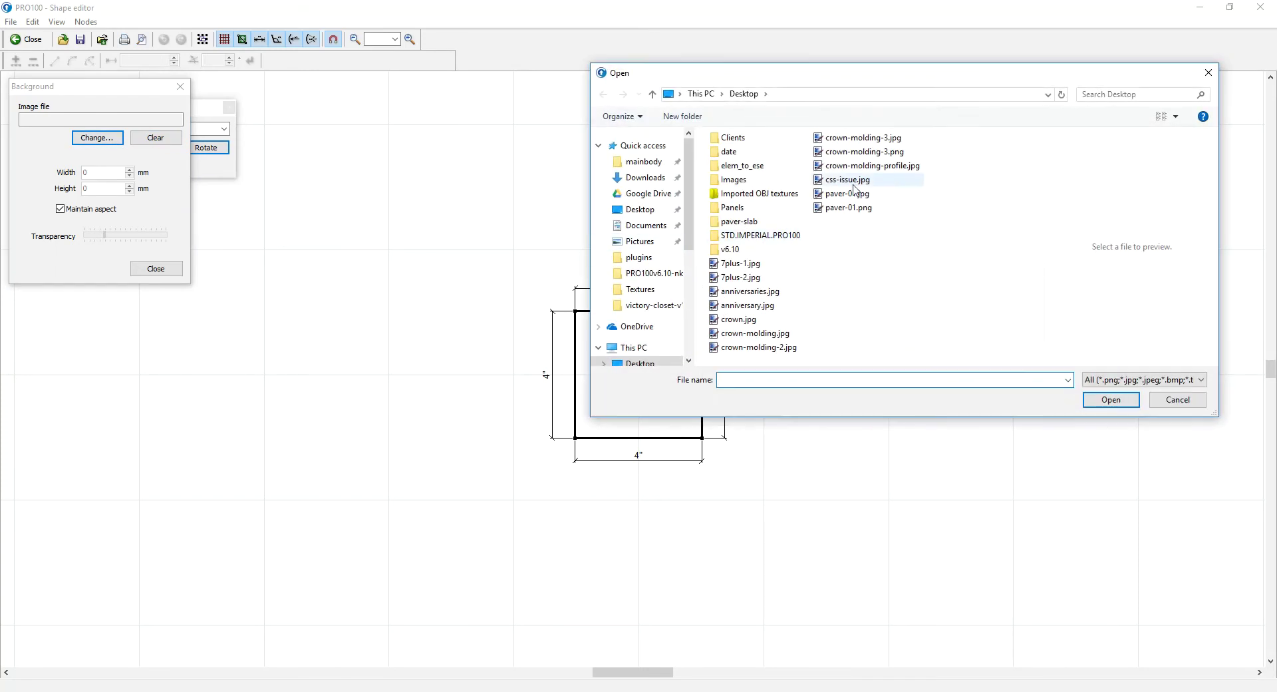
click(865, 152)
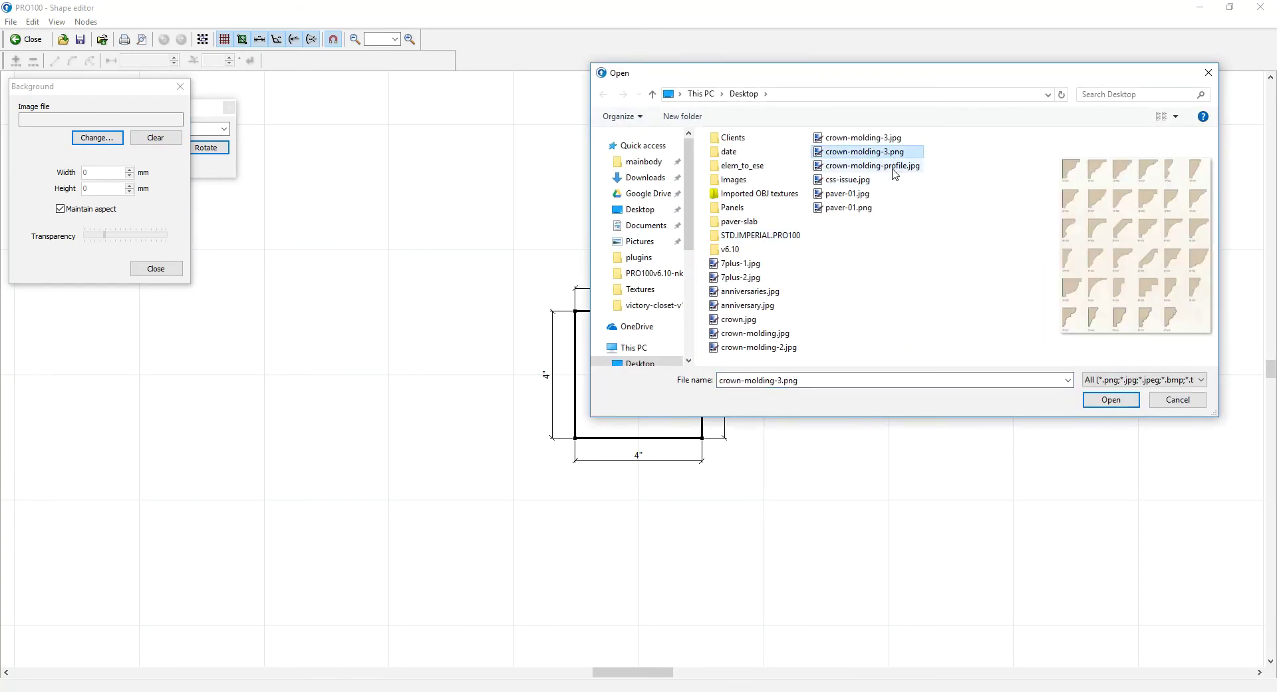
click(895, 165)
click(1110, 399)
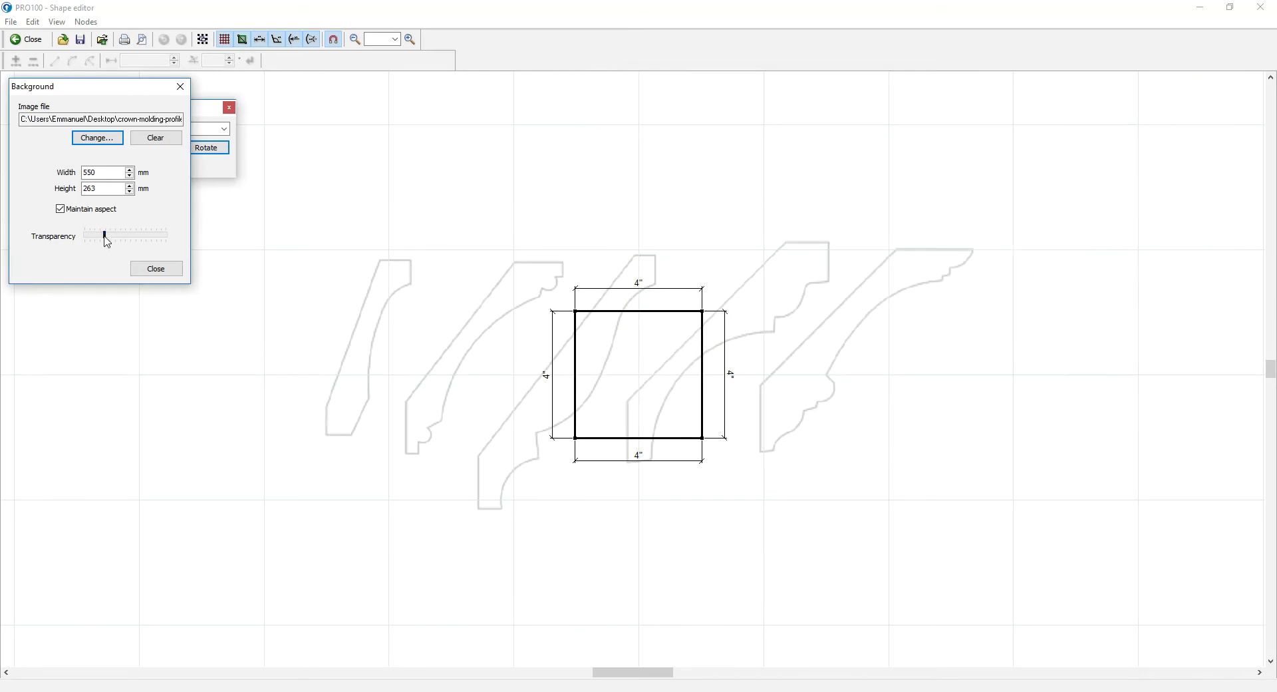
mouse_move(105, 237)
mouse_down()
mouse_move(151, 237)
mouse_move(122, 246)
mouse_up()
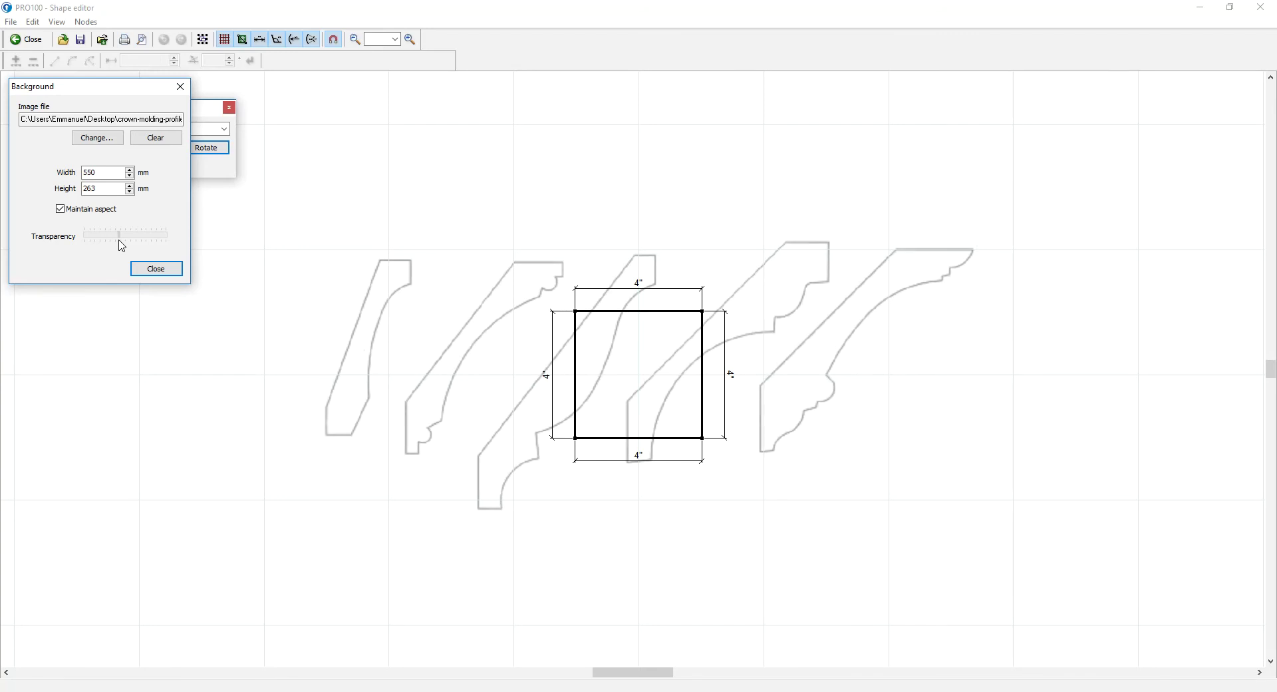
click(165, 270)
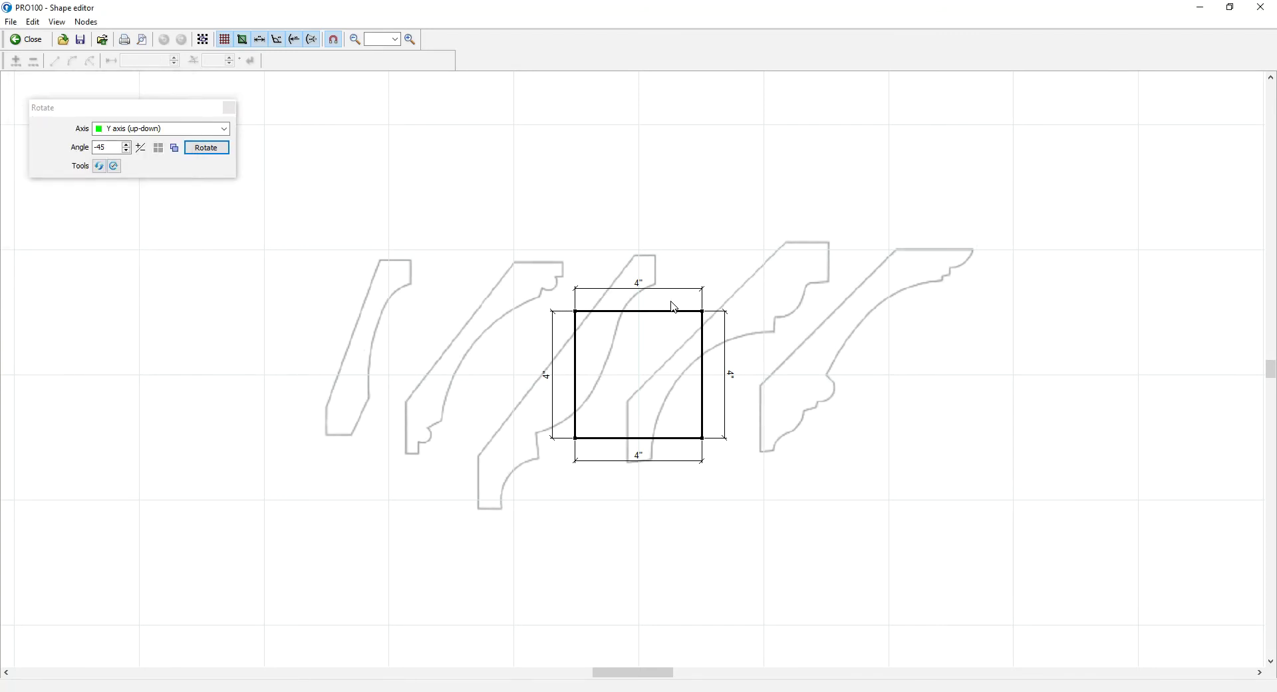
Move the square's upper-left corner onto the second profile's top corner and its lower-left node onto the lower end of the profile's slanted back
scroll(803, 343, up, 1)
middle_drag(779, 498, 883, 454)
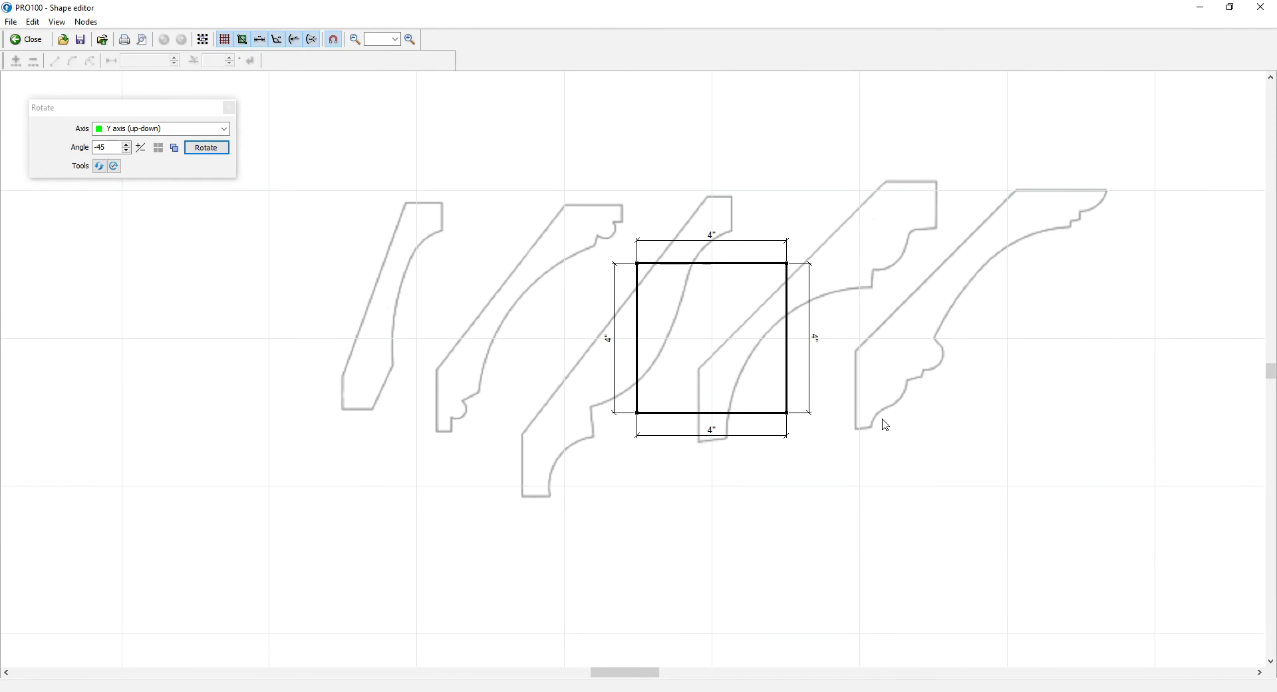
click(747, 265)
drag(746, 264, 673, 213)
click(659, 246)
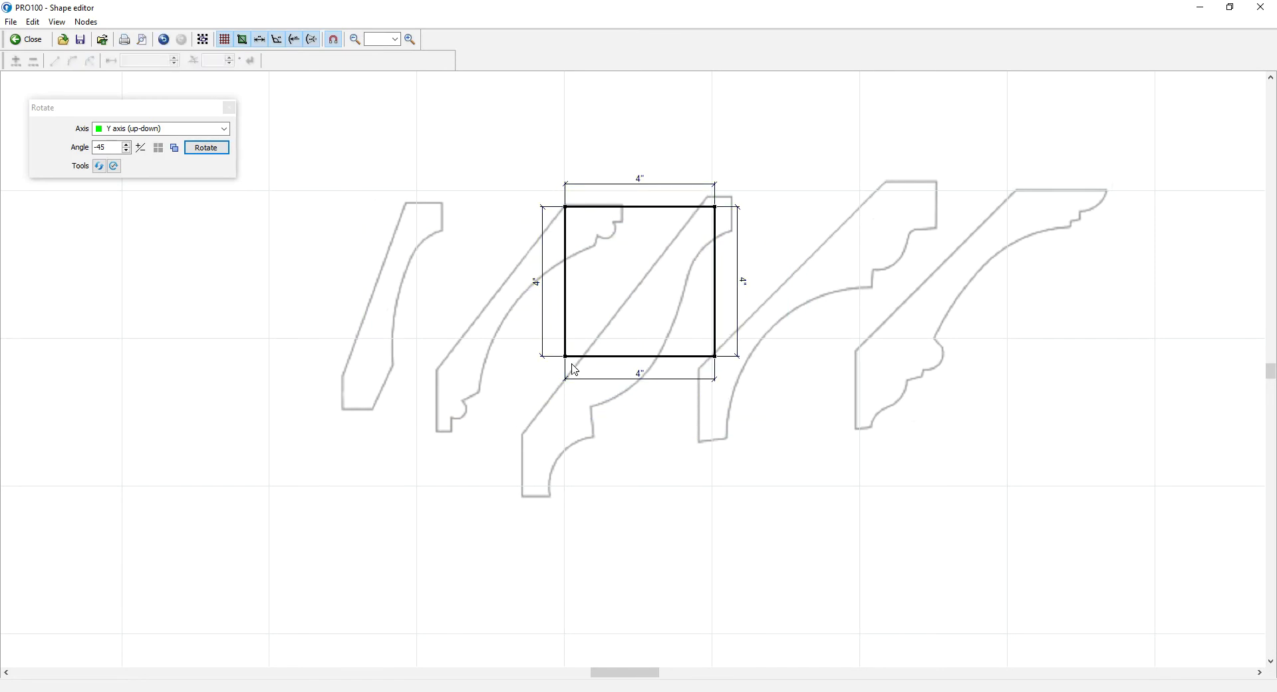
drag(566, 357, 439, 371)
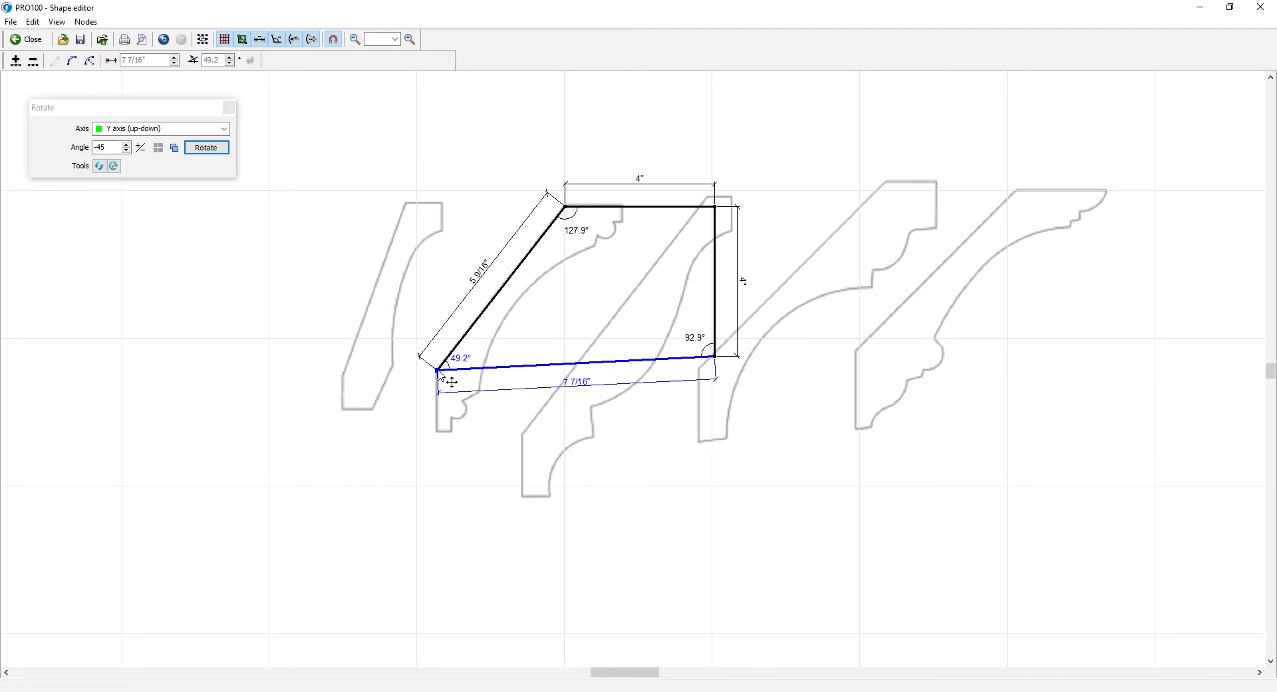
Add two nodes to trace the second profile's foot, with a 1 5/8" vertical back edge and a 3/8" bottom edge
click(15, 61)
drag(576, 365, 436, 432)
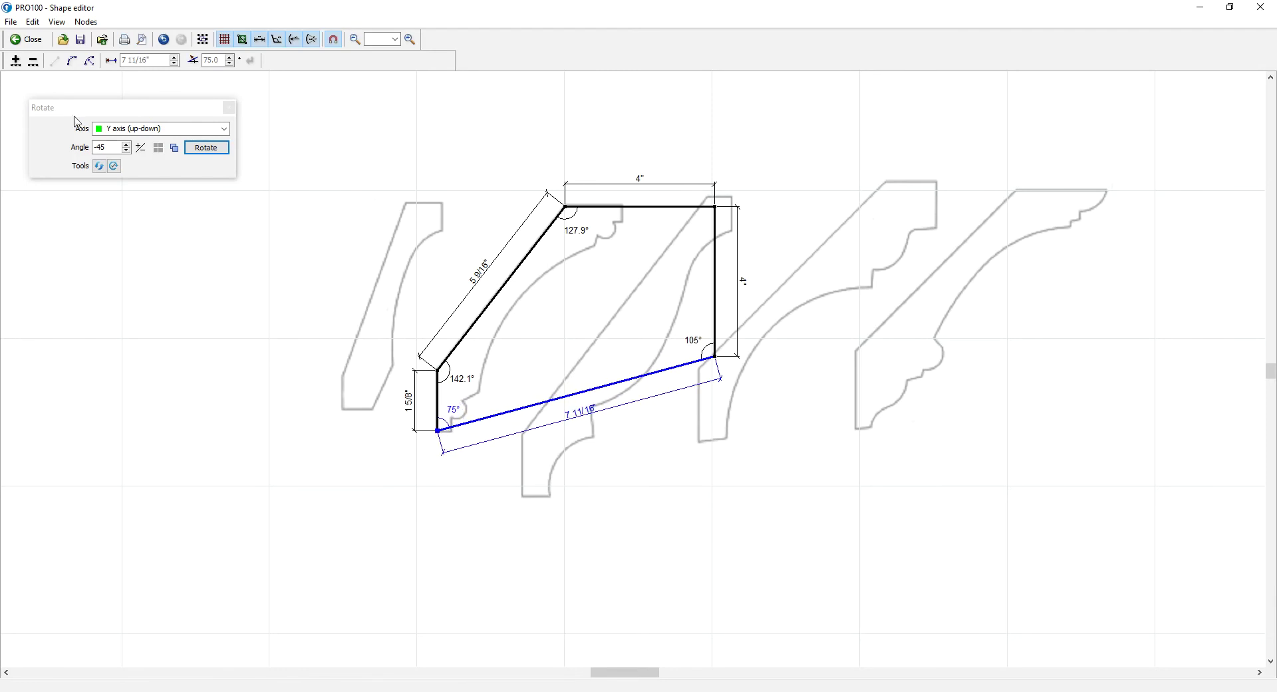
click(15, 61)
drag(577, 395, 468, 440)
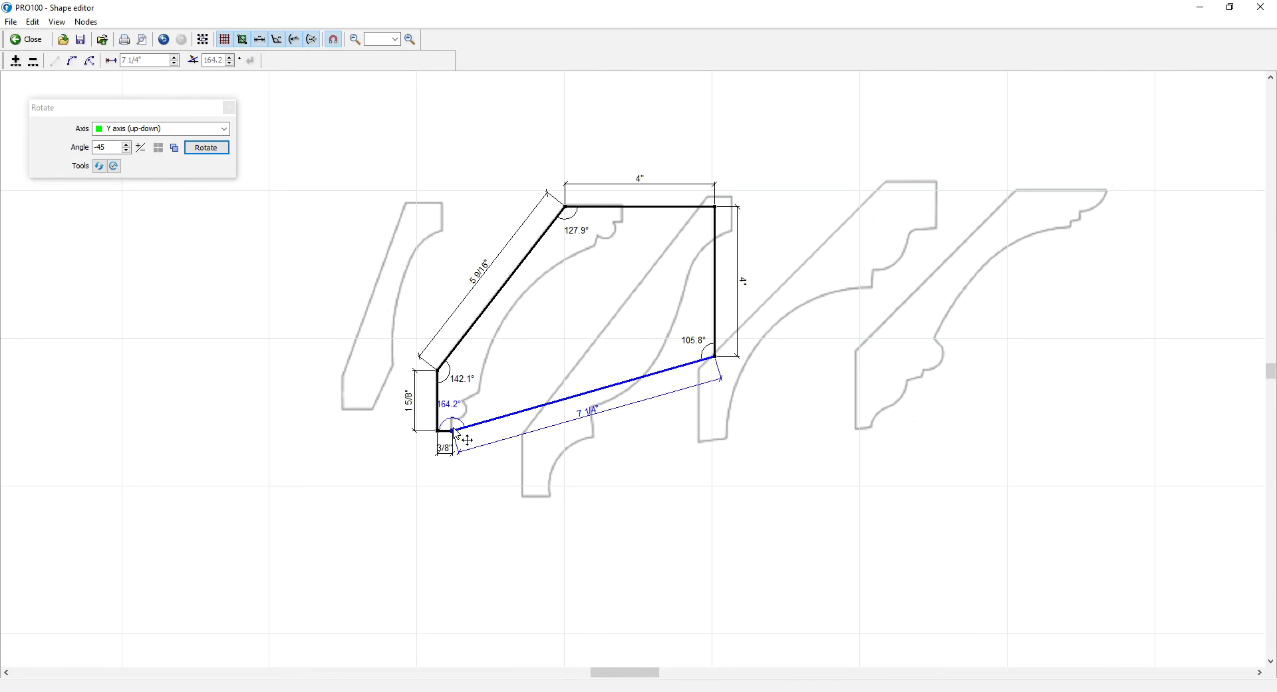
Add a node on the long lower edge and place it above the foot's inner corner to form a 5/16" vertical edge
click(16, 60)
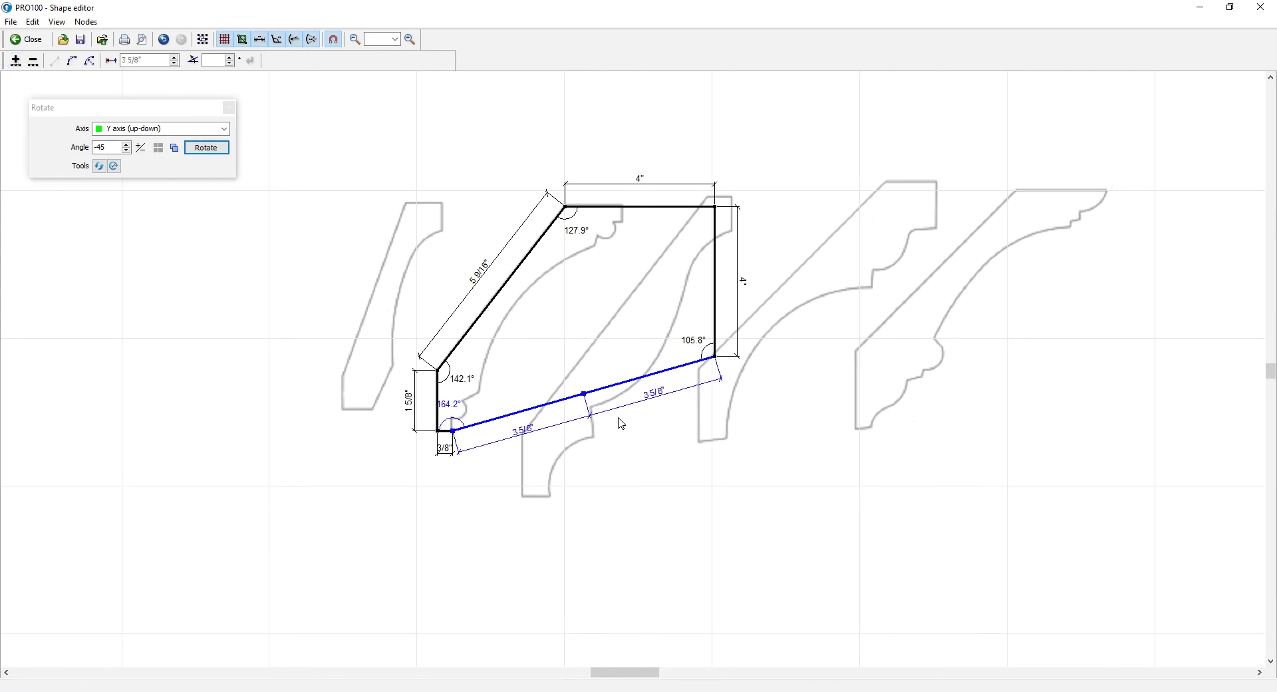
click(586, 396)
drag(584, 395, 453, 420)
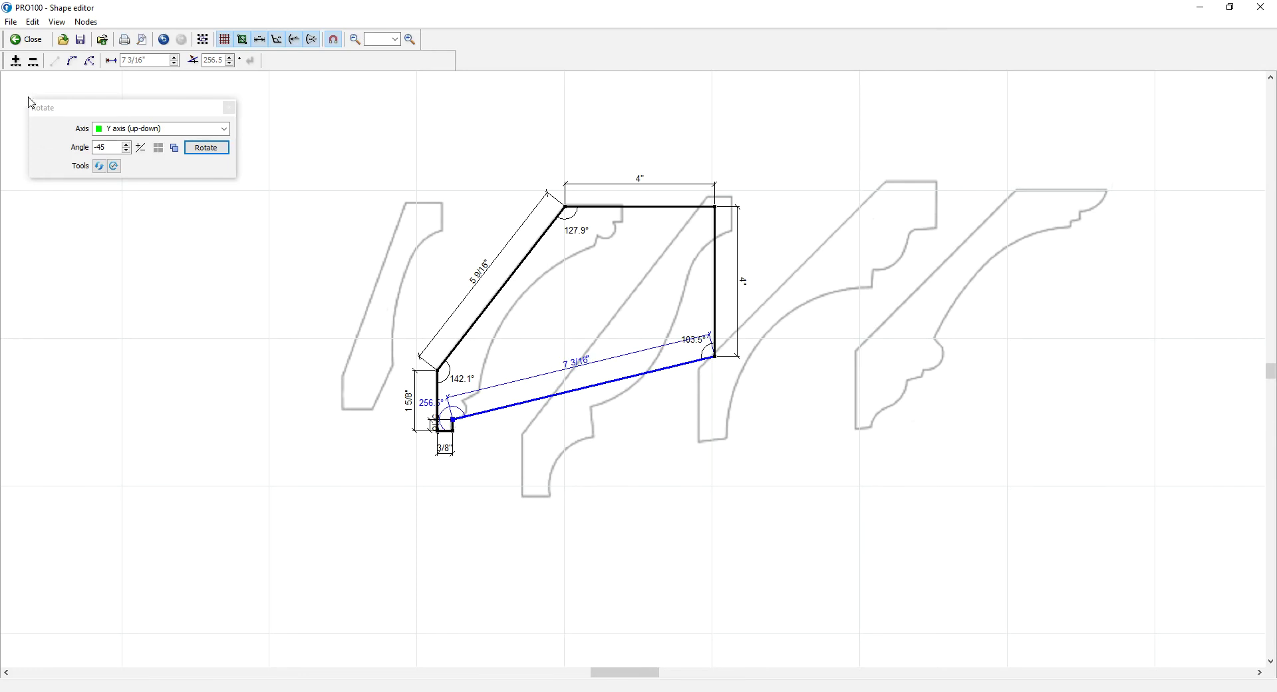
Add another node and place it at the upper end of the rounded bead, making a segment about 9/16" long
click(15, 61)
click(588, 399)
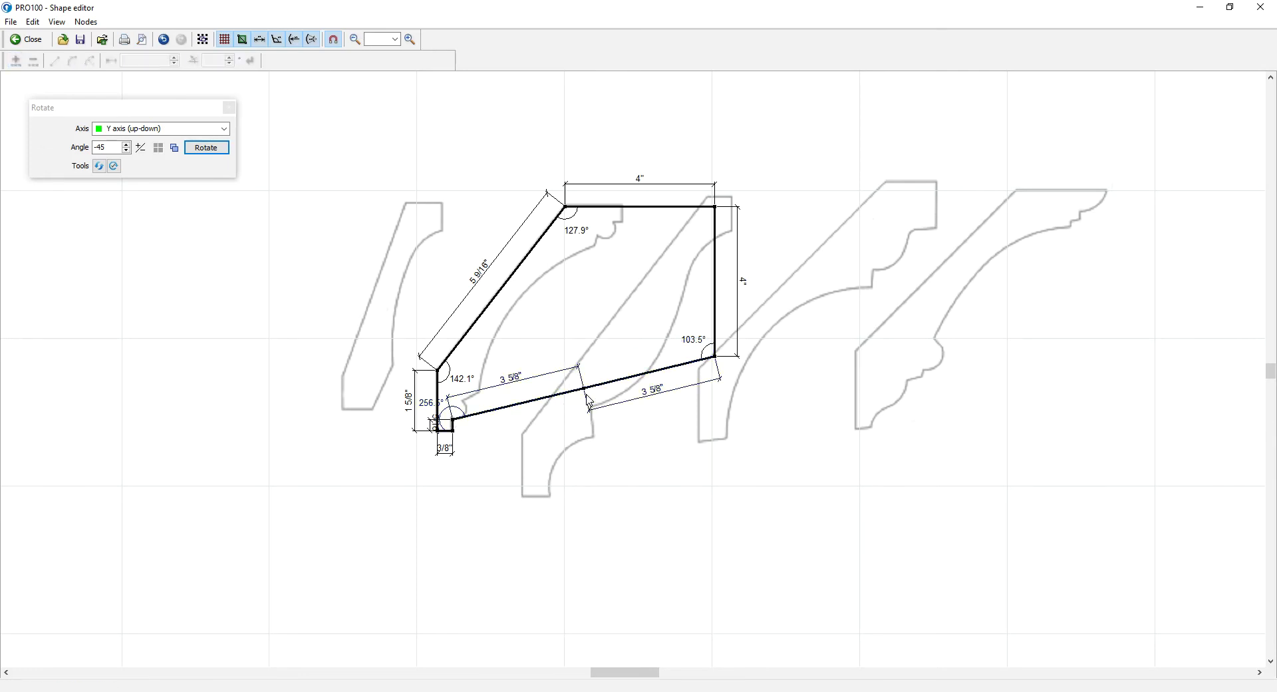
drag(584, 391, 463, 400)
scroll(459, 402, up, 5)
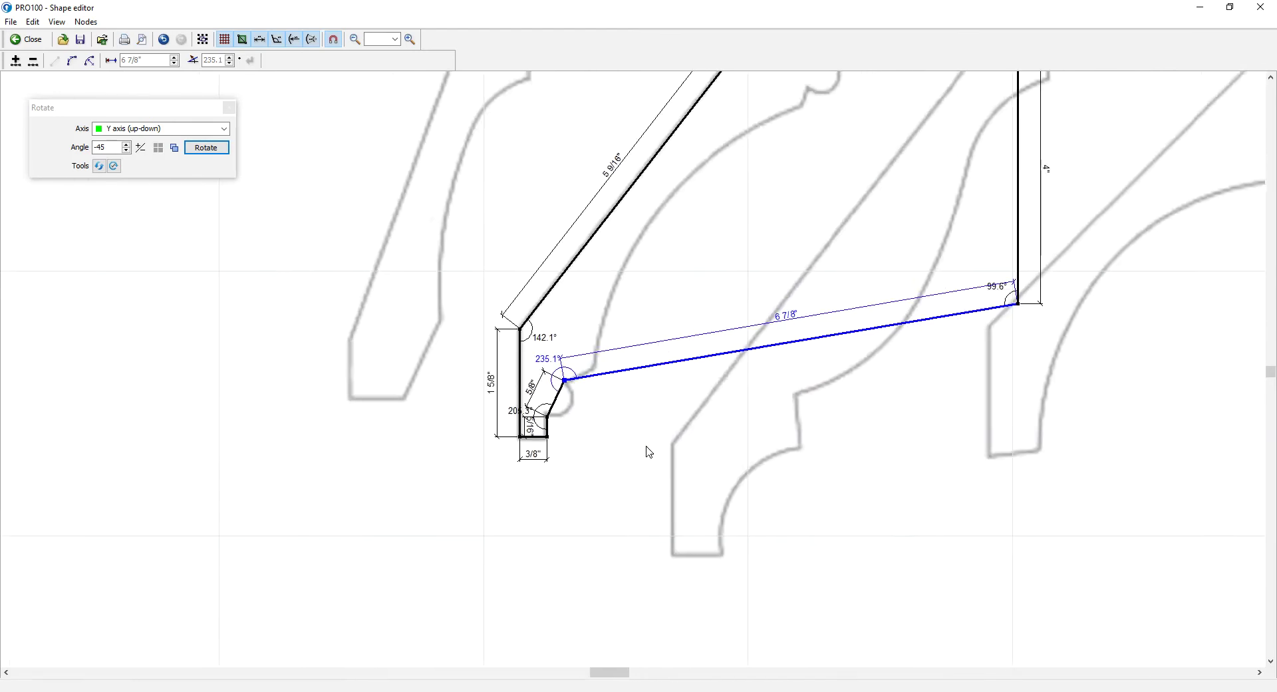
middle_drag(596, 432, 659, 518)
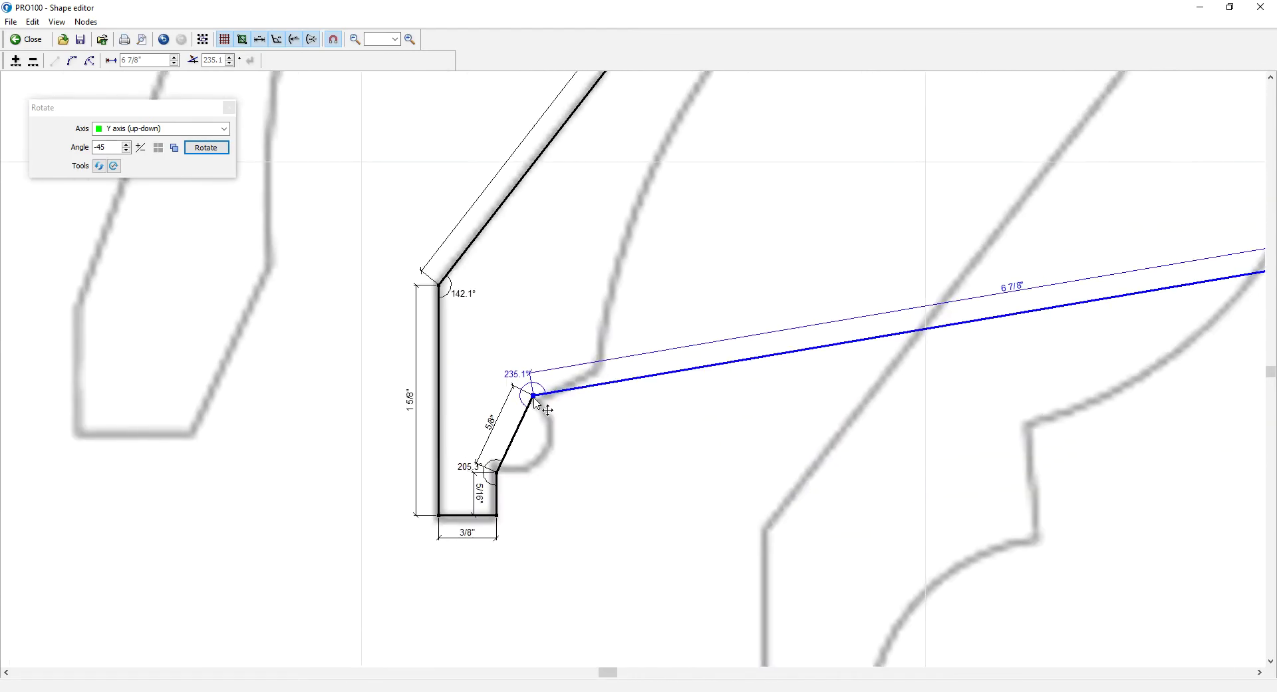
drag(545, 404, 550, 410)
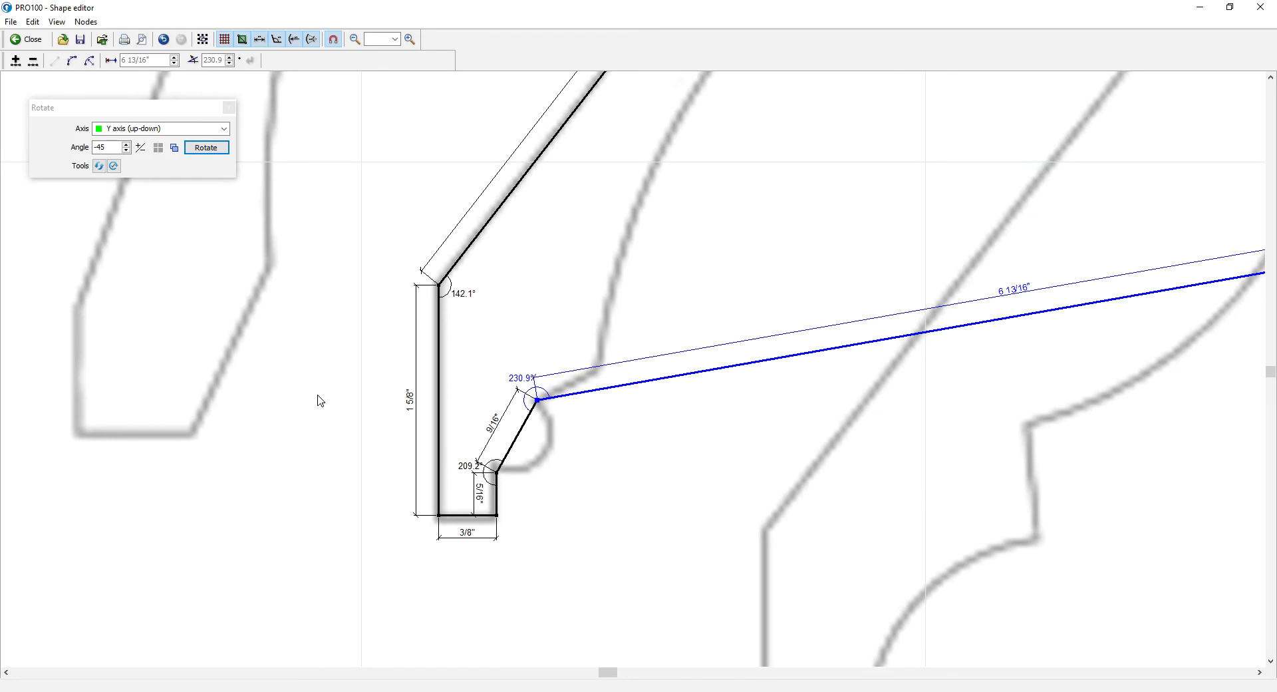
Convert the second profile's 9/16" lower bead segment to a curve and shape its handles to follow the rounded bead
click(497, 474)
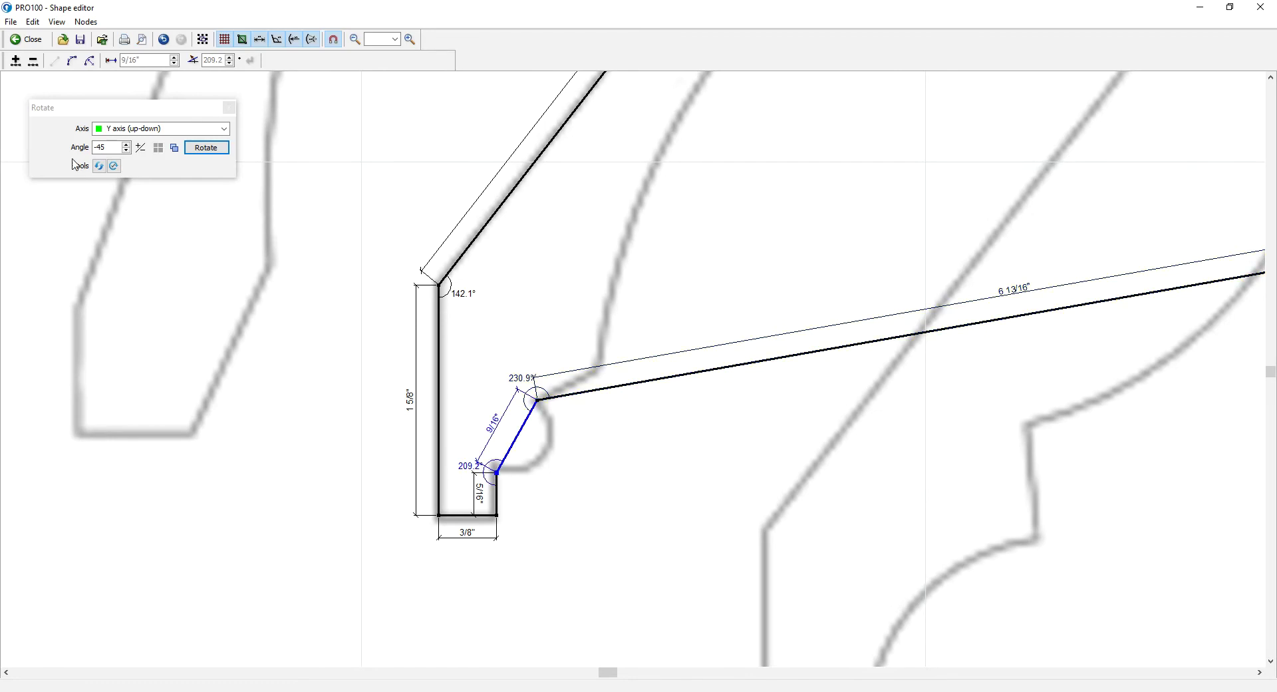
click(72, 61)
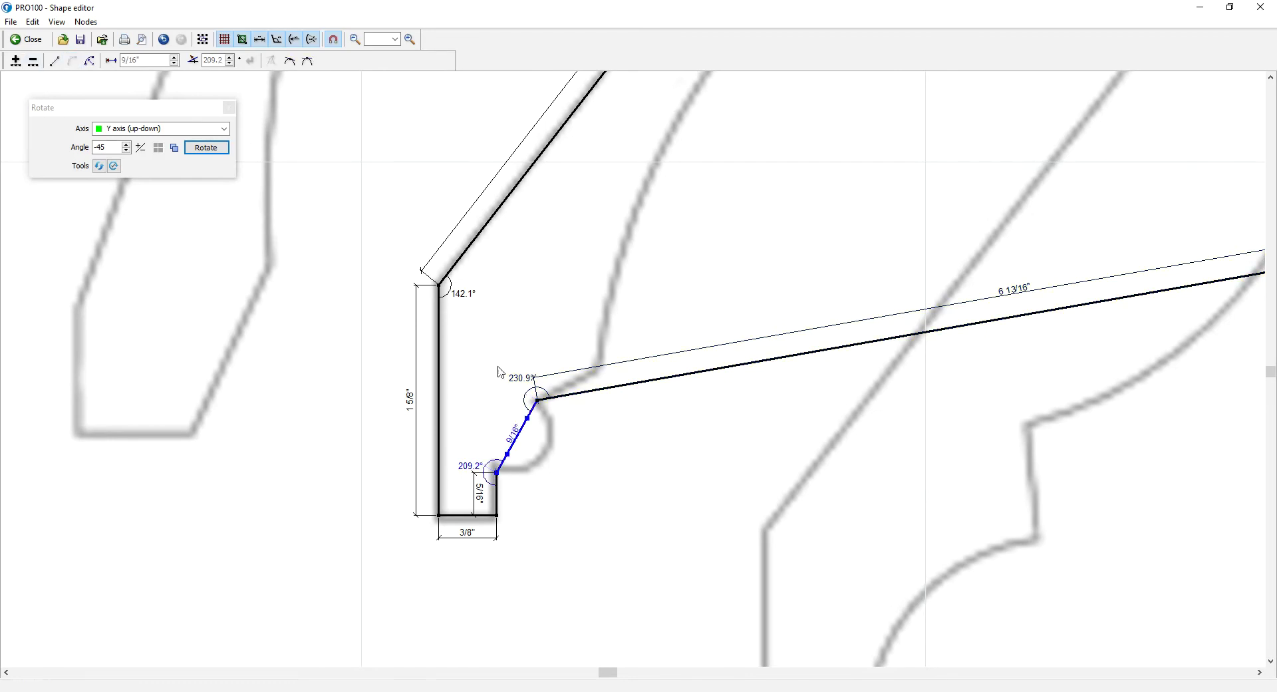
click(532, 429)
drag(530, 422, 564, 442)
click(557, 442)
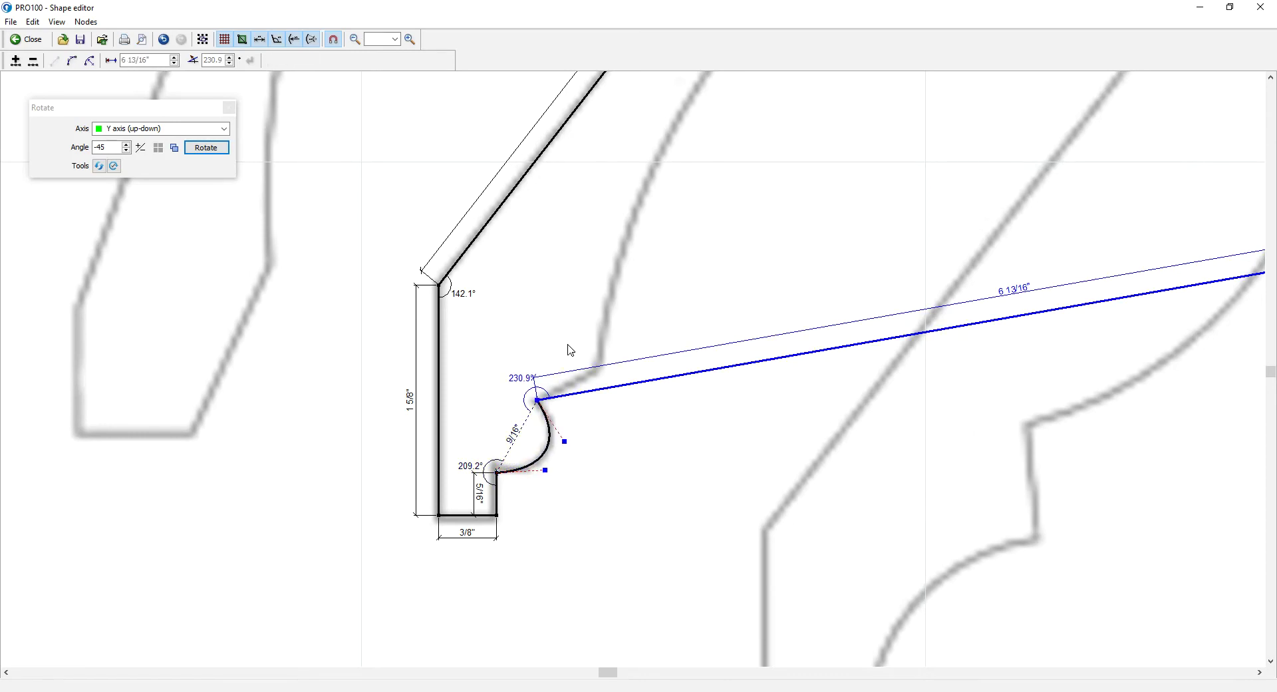
Add a node on the long lower edge and place it at the large cove's lower end, making a 1/2" segment
click(16, 61)
click(1022, 327)
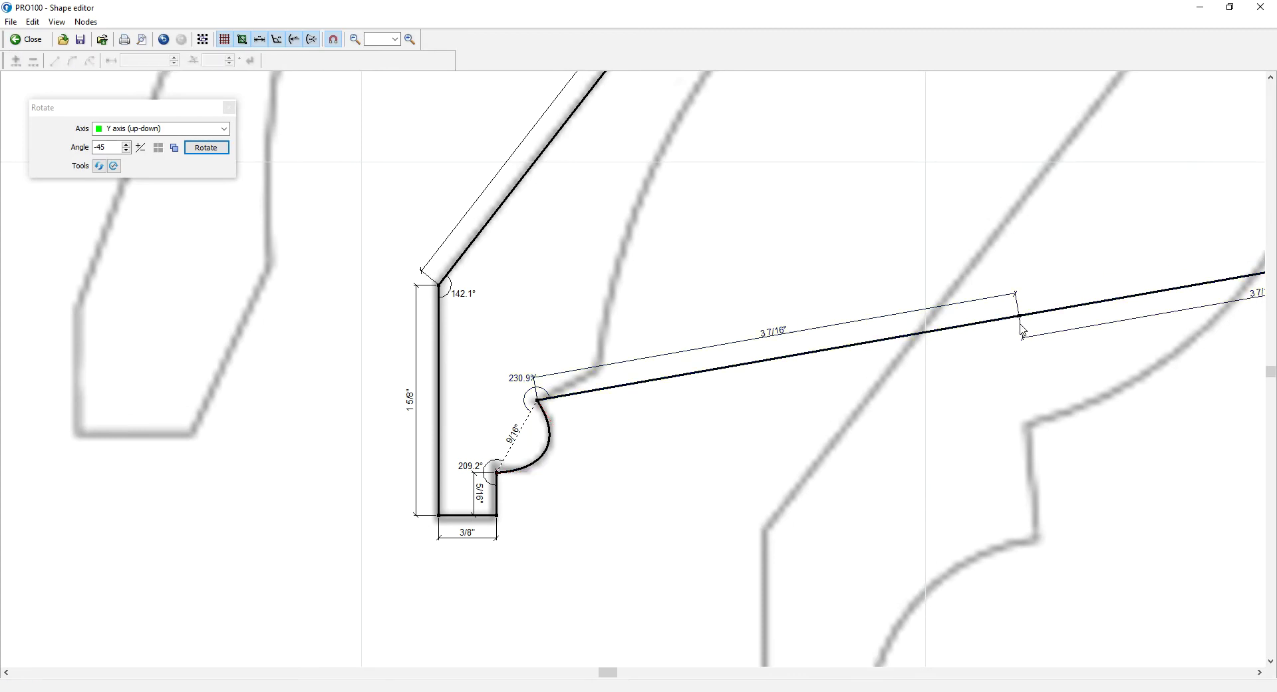
drag(1020, 316, 602, 365)
Move the square's lower-right corner to the large cove's upper end and curve the resulting 4 15/16" segment along the cove
scroll(707, 397, down, 3)
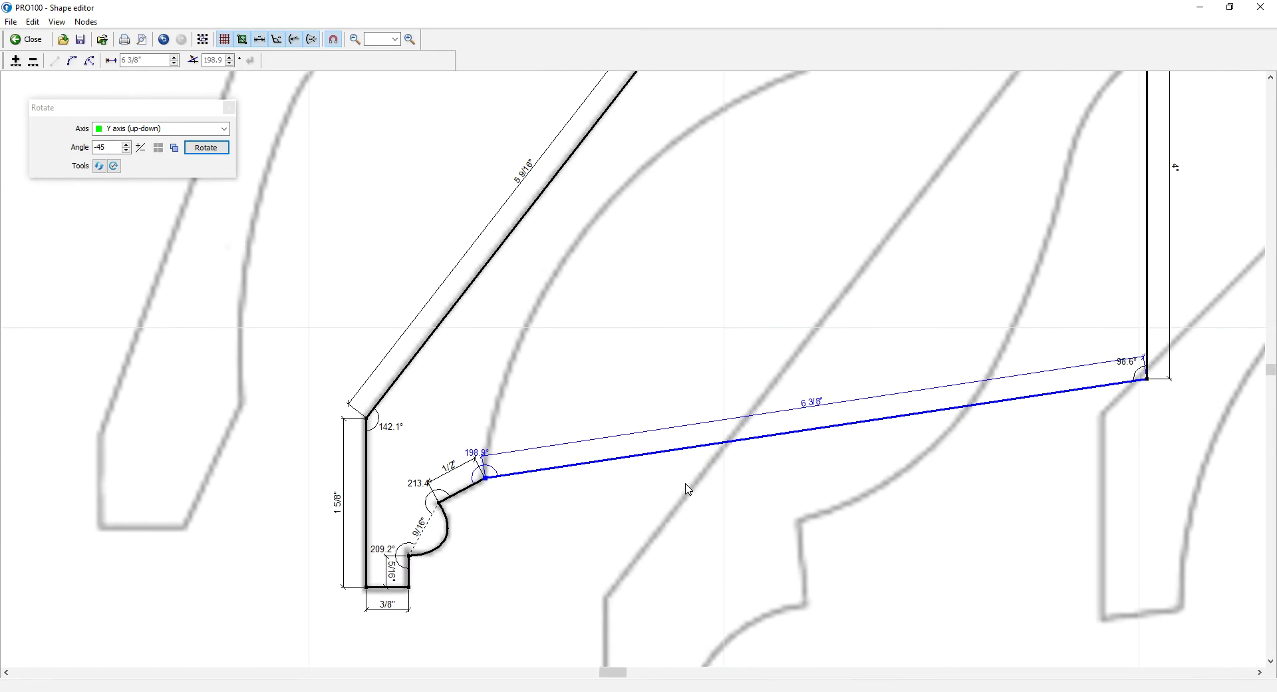
scroll(694, 473, down, 1)
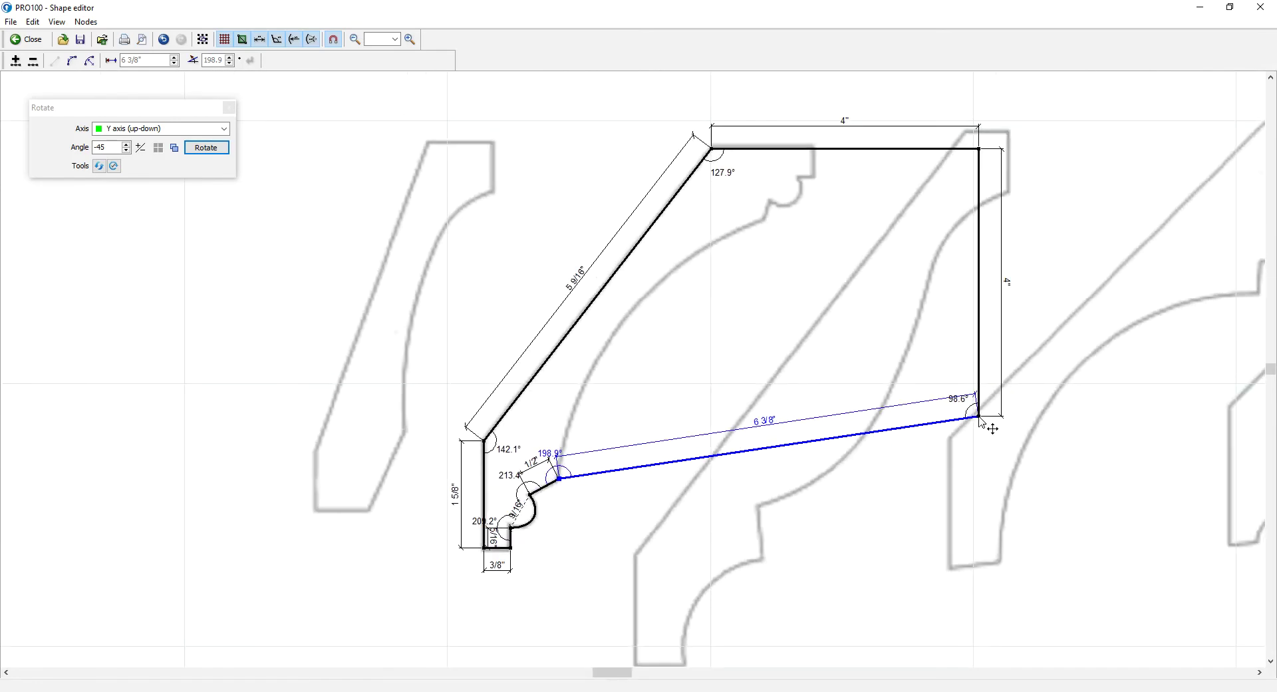
click(979, 418)
drag(979, 419, 764, 220)
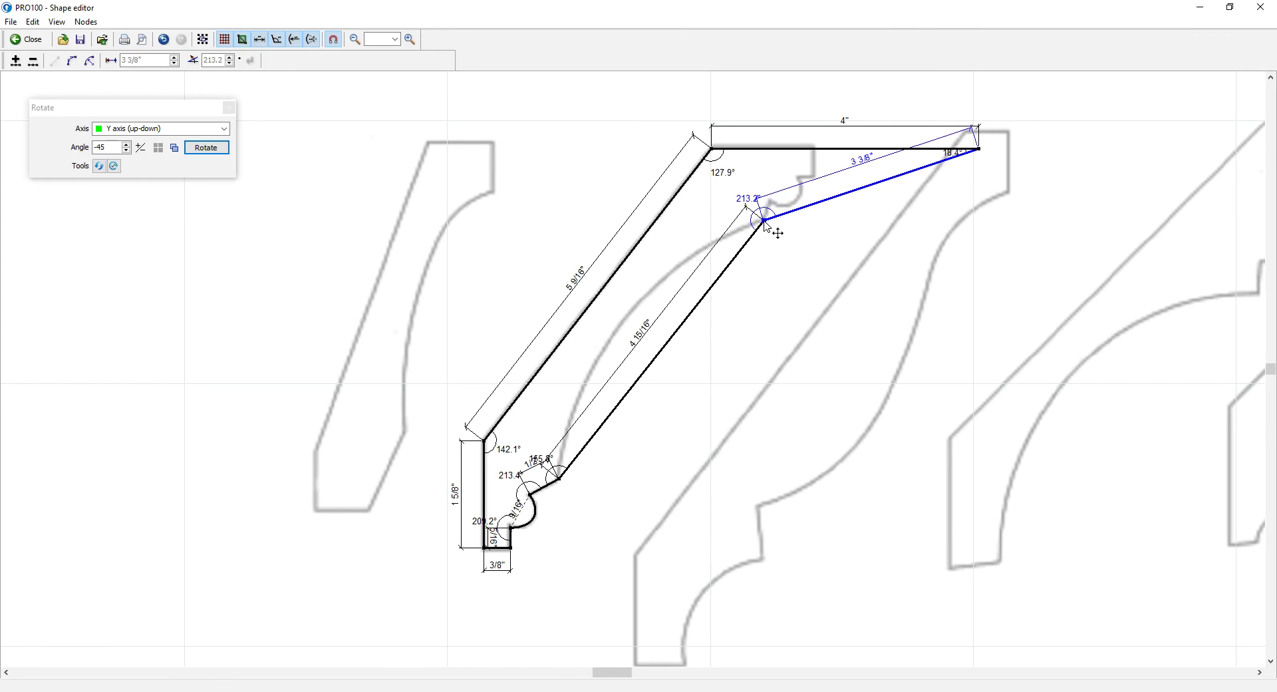
click(559, 476)
click(72, 61)
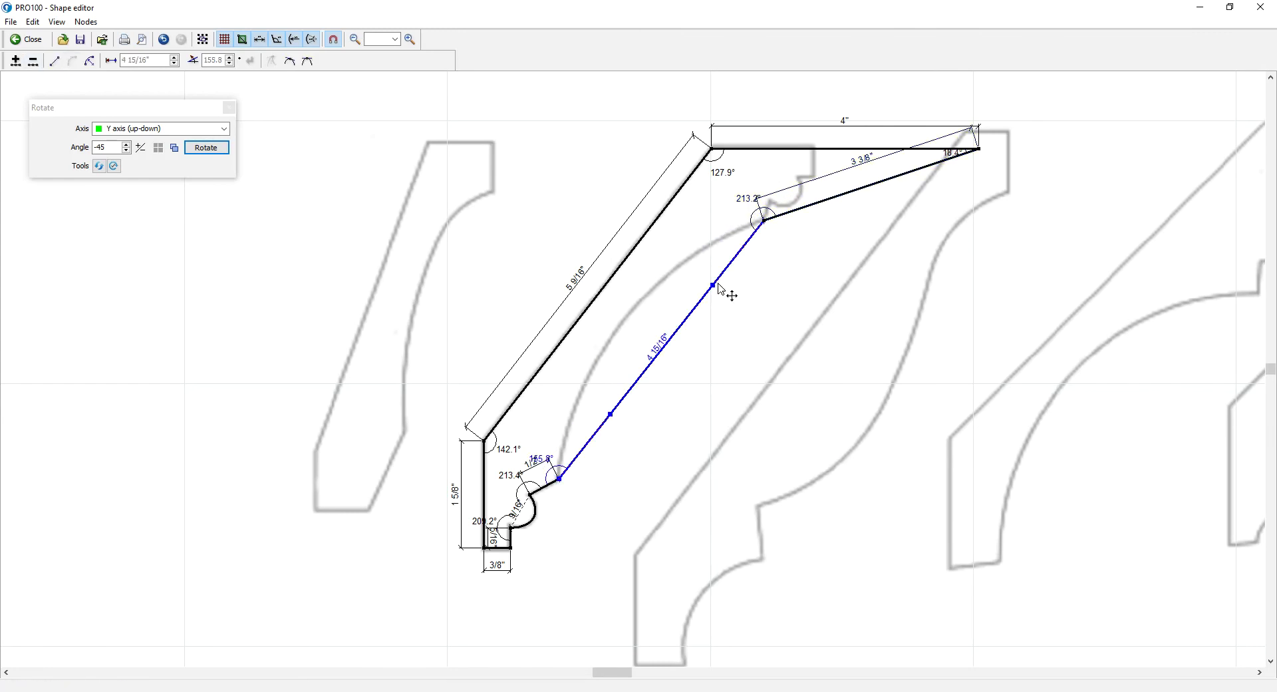
drag(712, 286, 631, 265)
drag(613, 415, 564, 405)
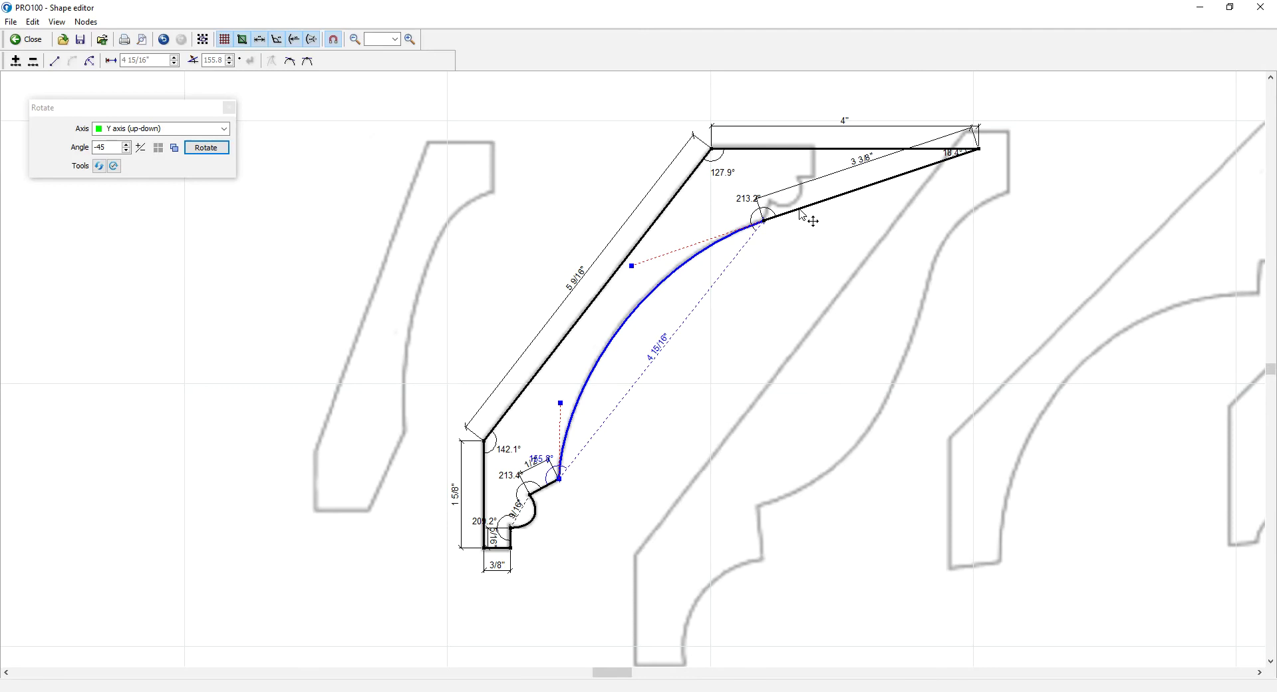
Add a node beyond the cove and place it at the upper bead's inner end, making a 5/16" segment
click(770, 221)
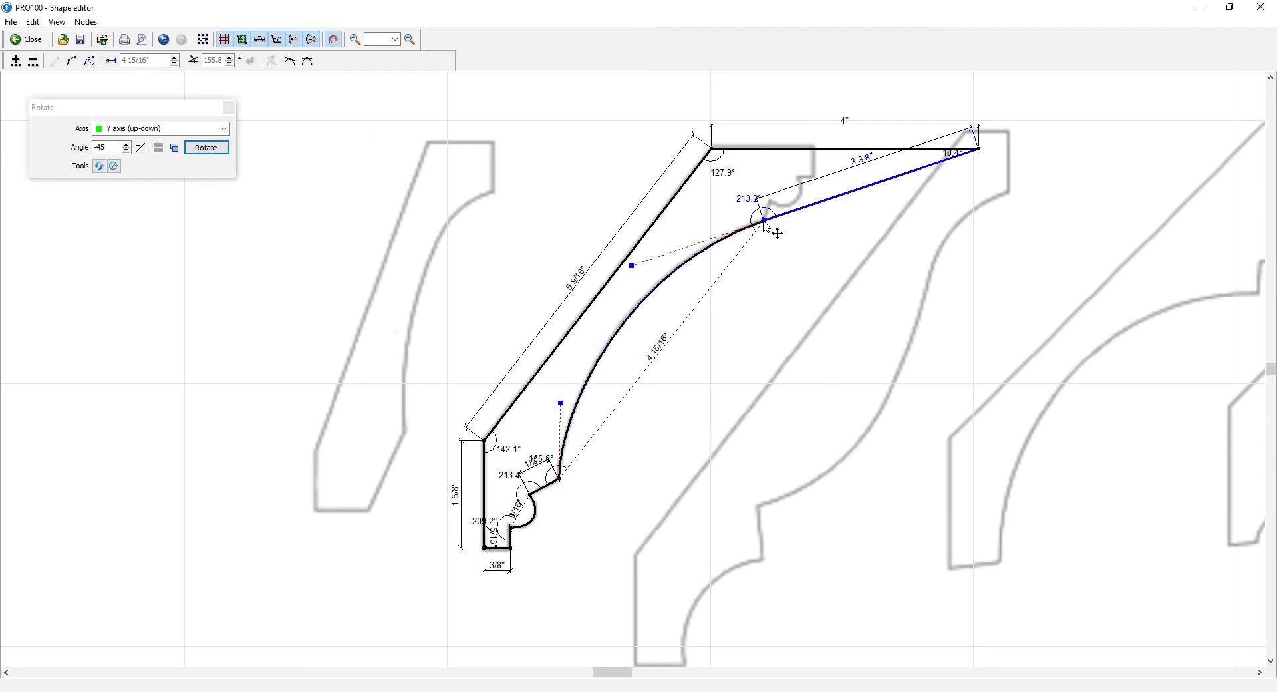
click(16, 61)
drag(870, 187, 765, 201)
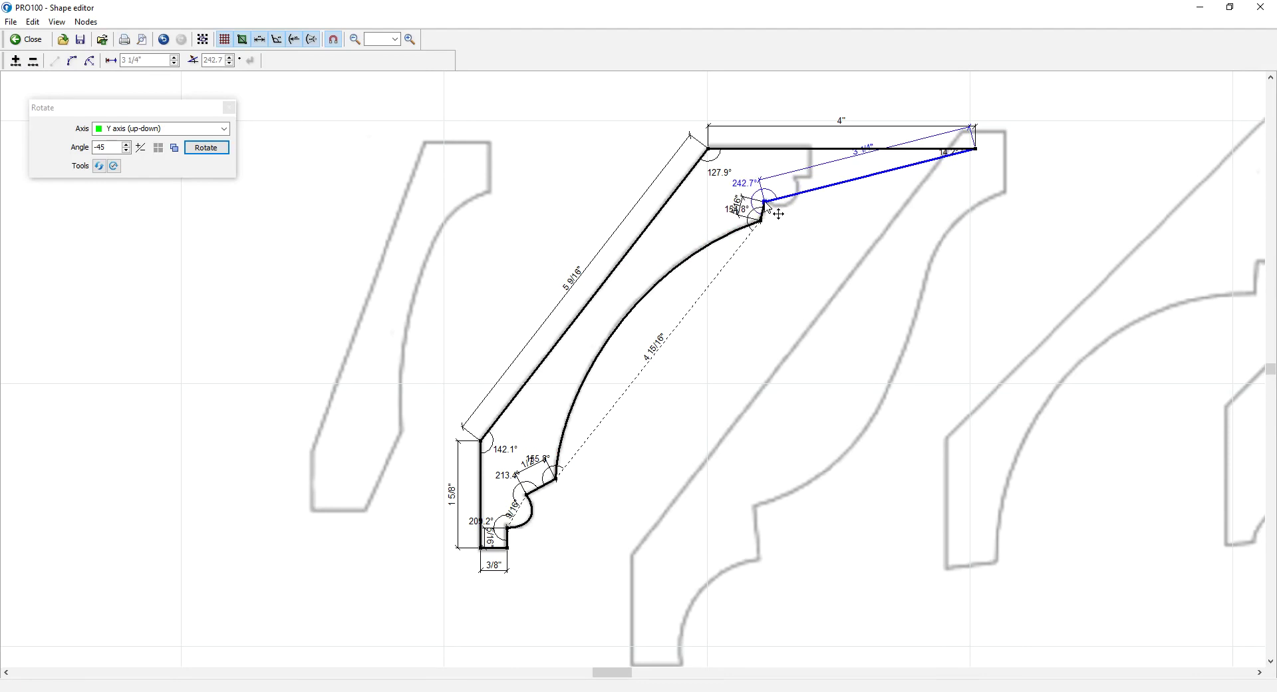
Add another node and place it at the upper bead's outer end, making a segment about 5/8" long
click(15, 60)
drag(863, 180, 800, 179)
key(ctrl+z)
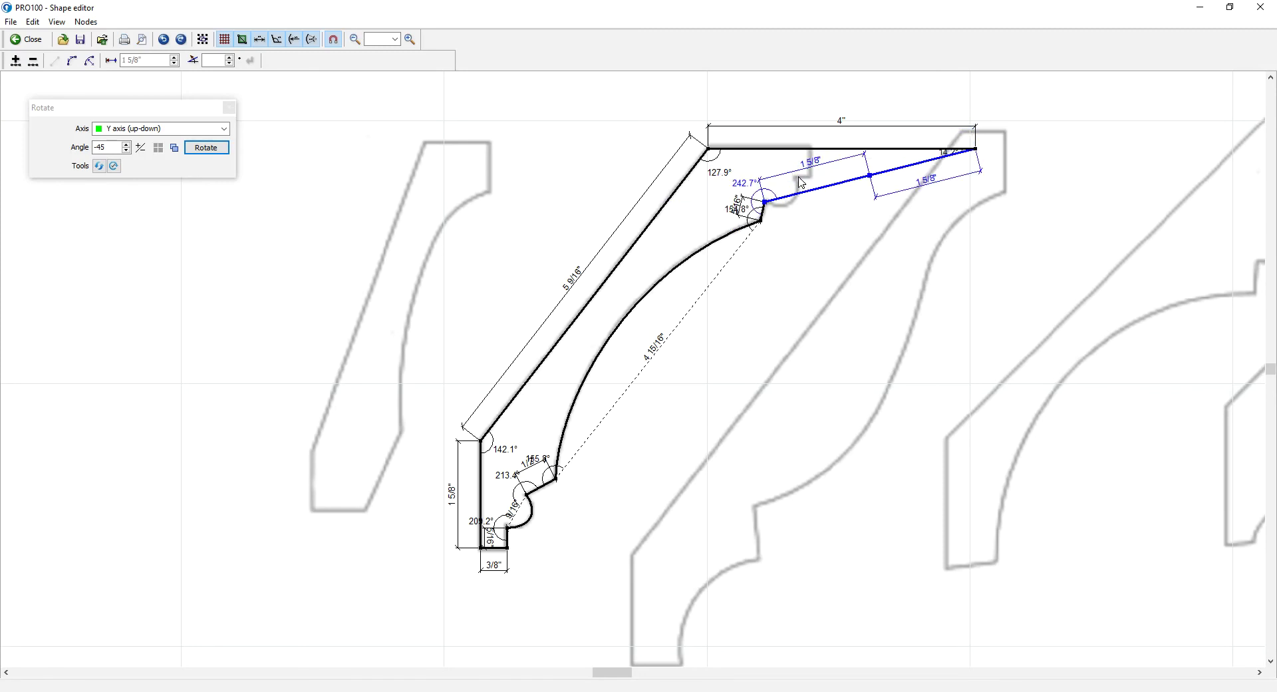
click(867, 191)
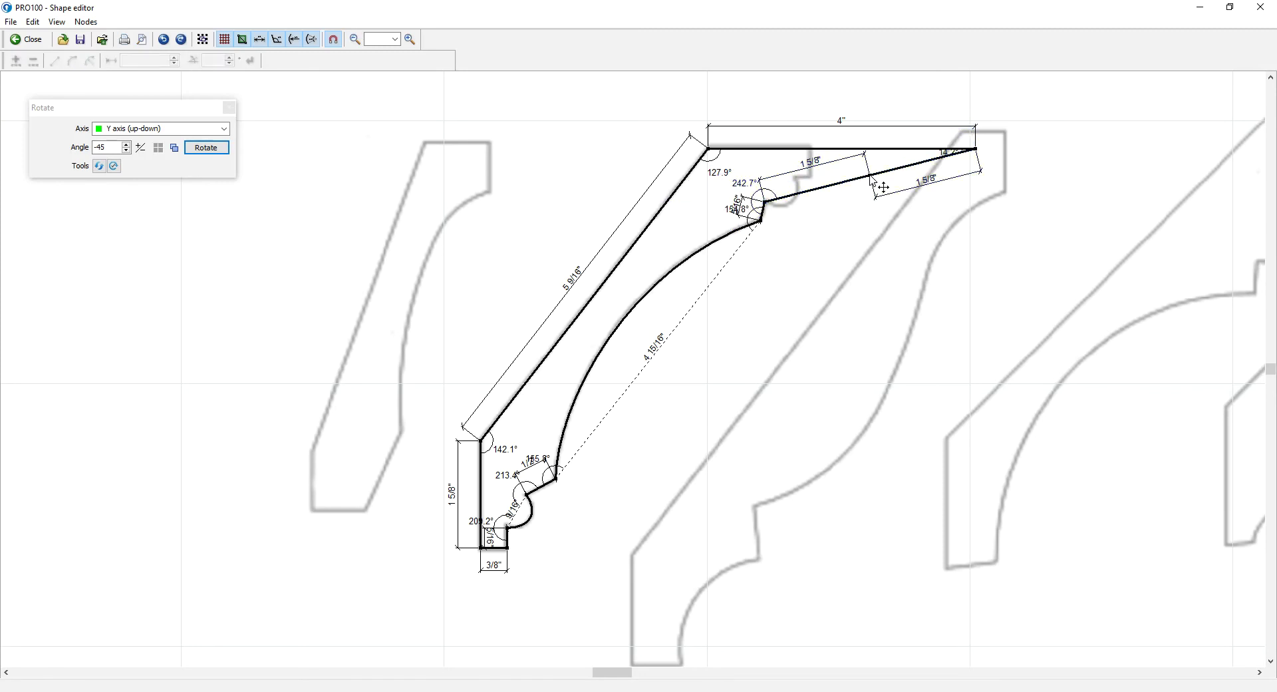
drag(869, 177, 797, 178)
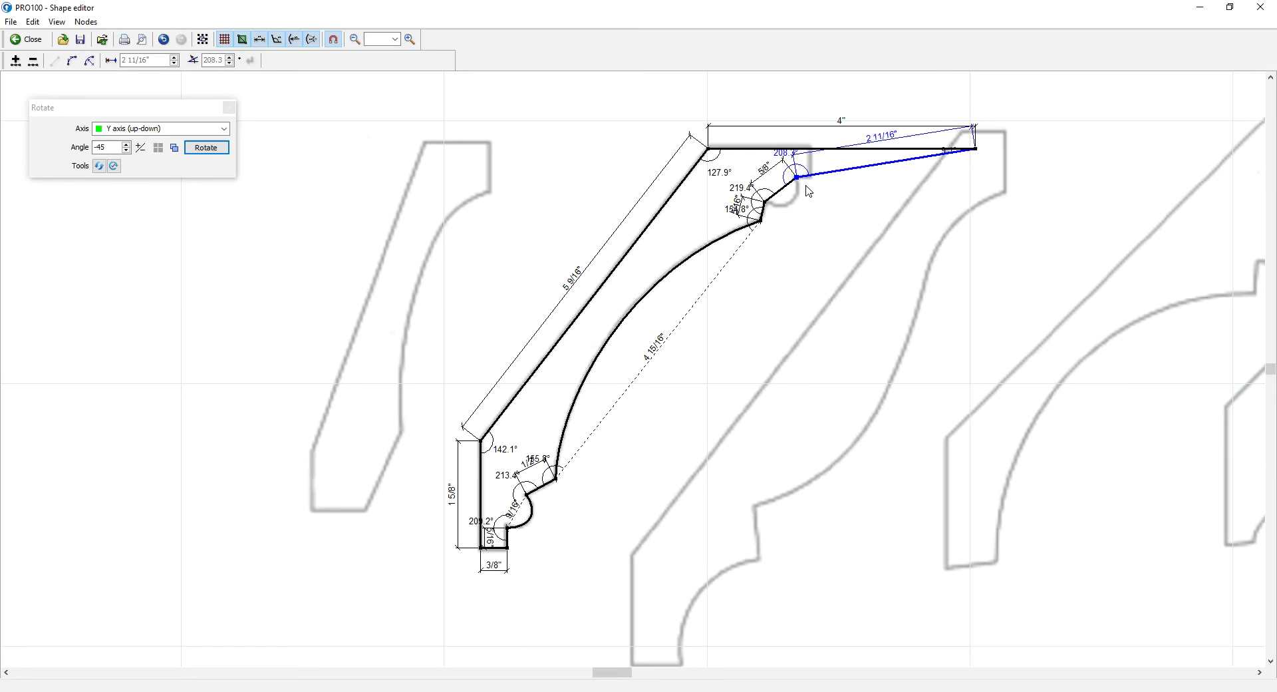
Convert the 5/8" upper bead segment to a curve and shape its handles to match the traced bead
scroll(840, 217, up, 2)
middle_drag(839, 218, 838, 284)
scroll(838, 284, up, 1)
scroll(840, 288, up, 3)
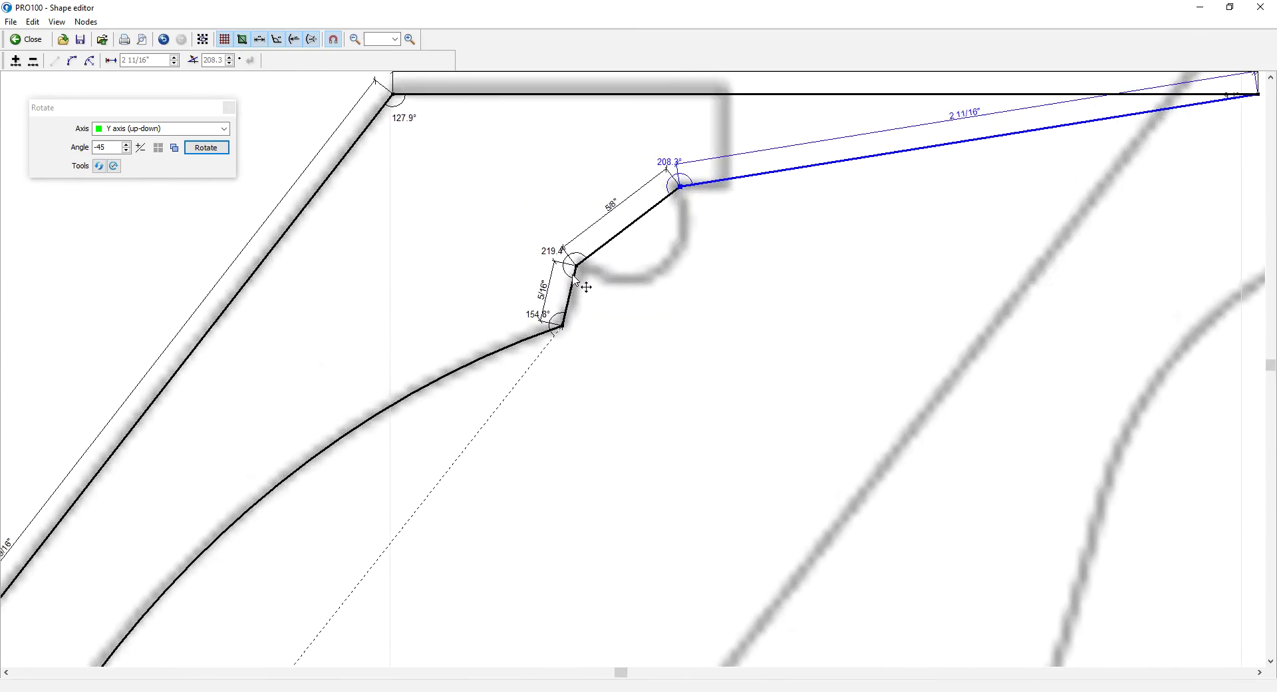
click(580, 267)
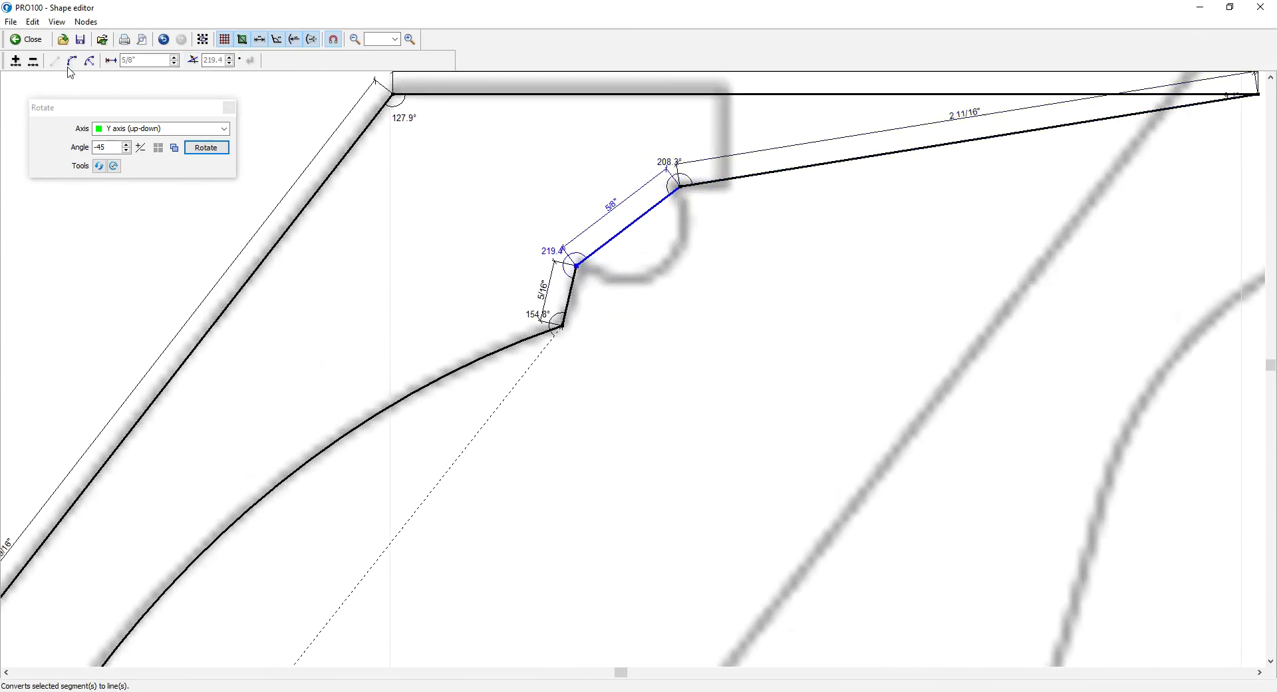
click(72, 61)
drag(660, 211, 691, 270)
drag(614, 256, 662, 308)
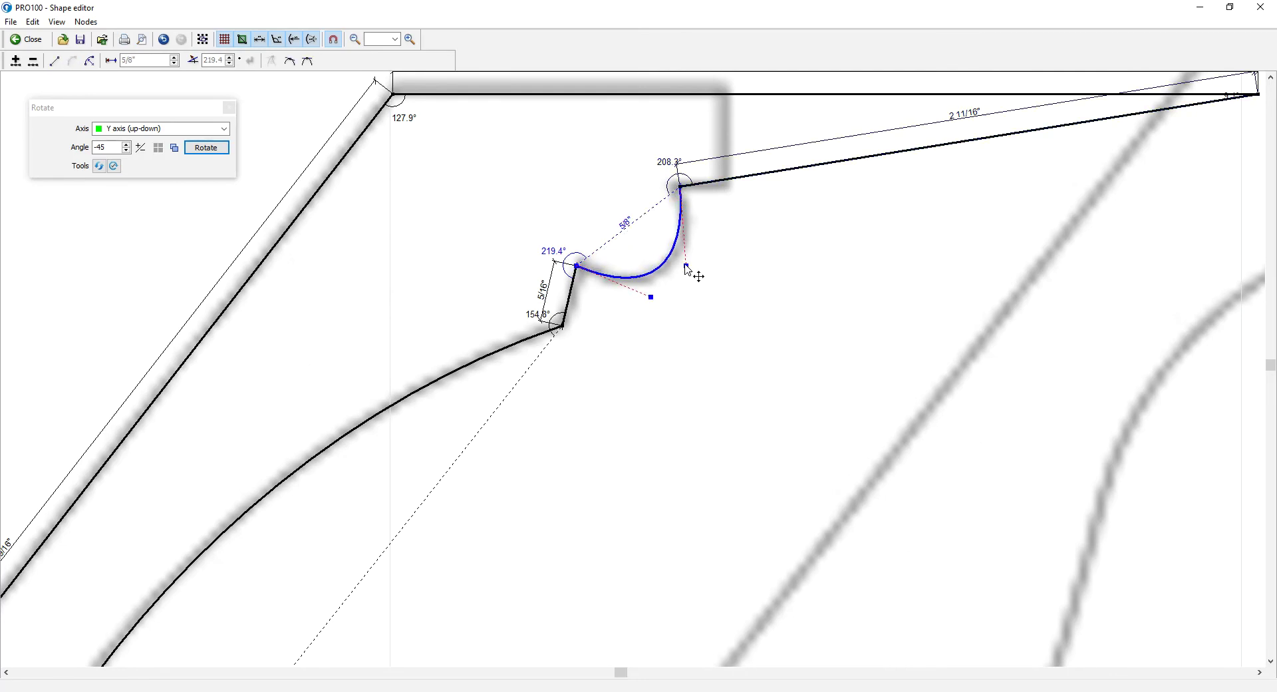
drag(686, 266, 698, 266)
Add a node on the remaining slanted edge and place it at the top lip's lower outer corner, making a 1/4" edge
middle_drag(779, 272, 620, 415)
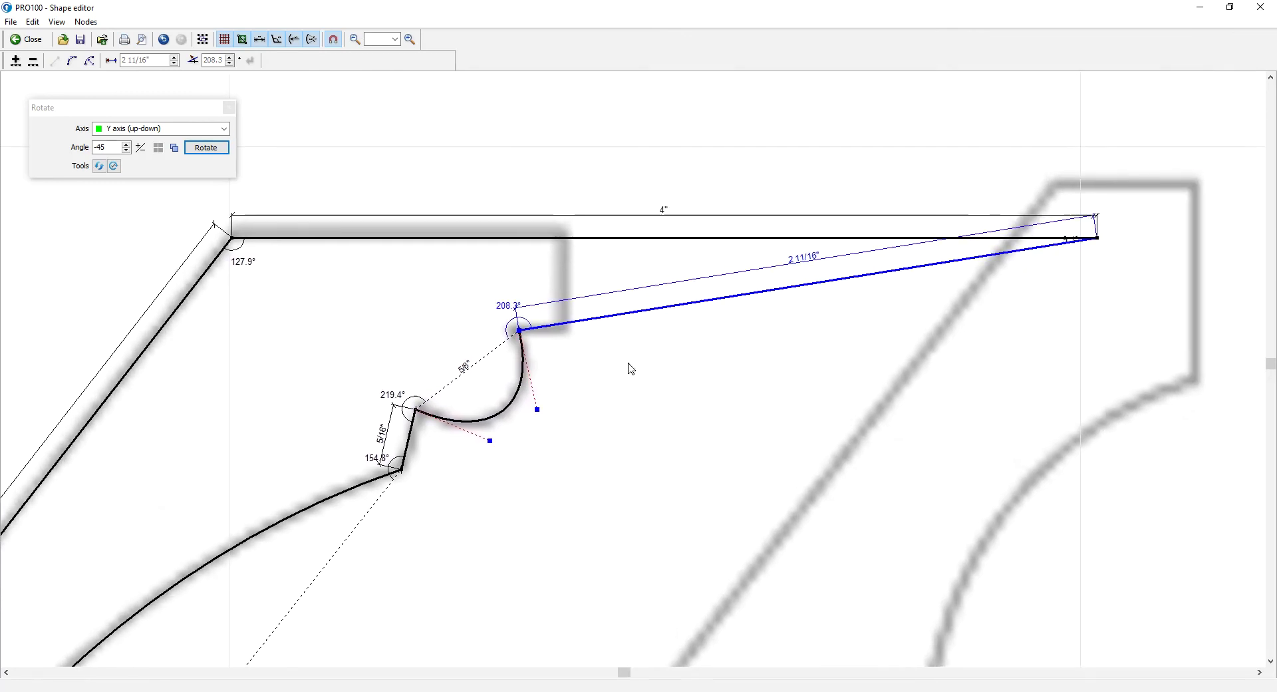
click(15, 60)
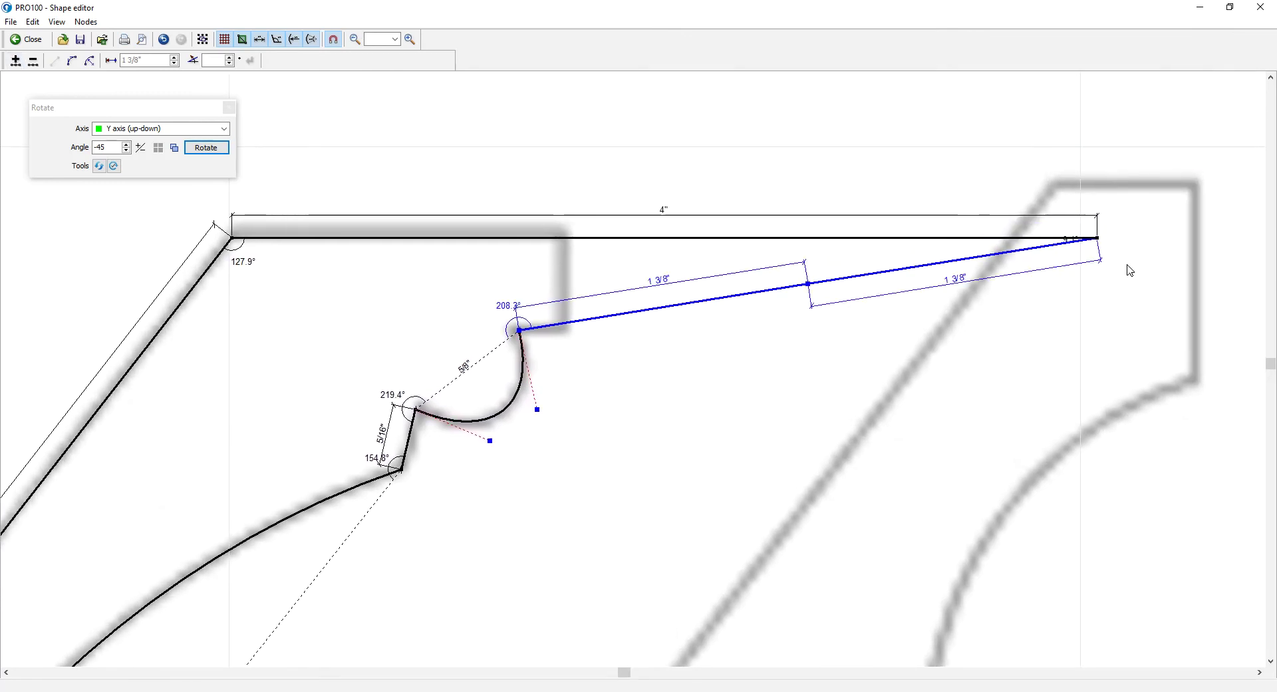
middle_drag(816, 299, 816, 296)
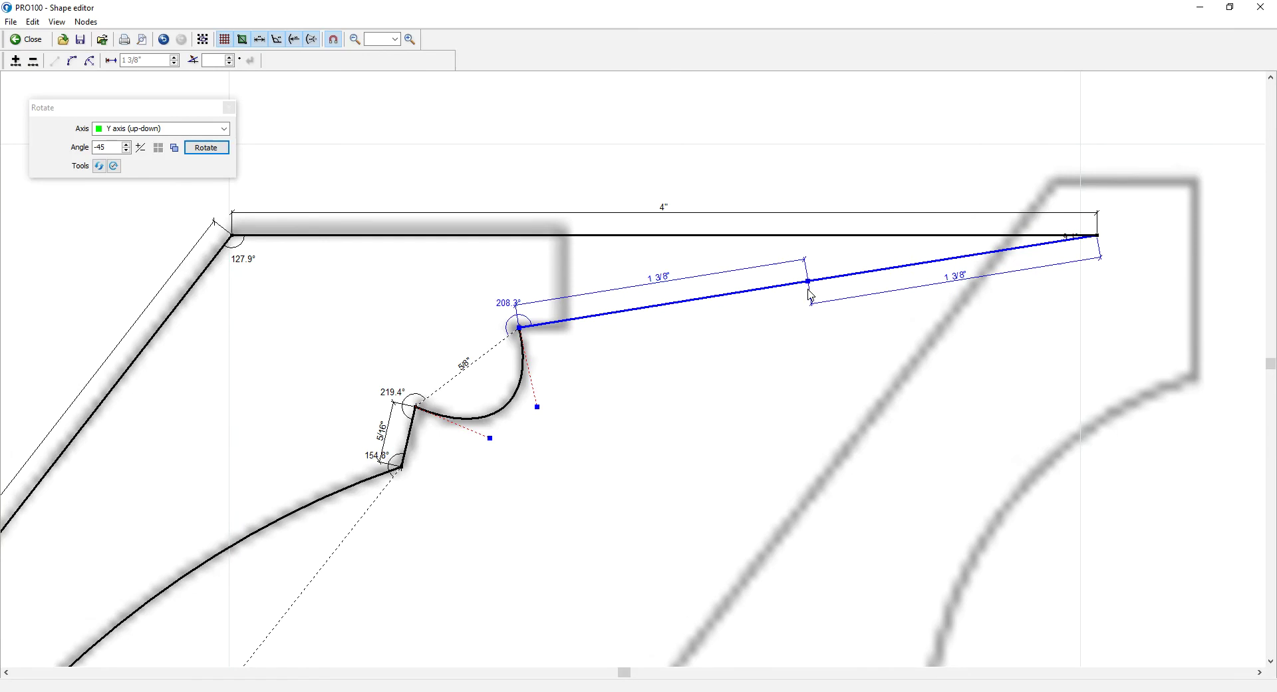
click(807, 283)
drag(808, 280, 797, 285)
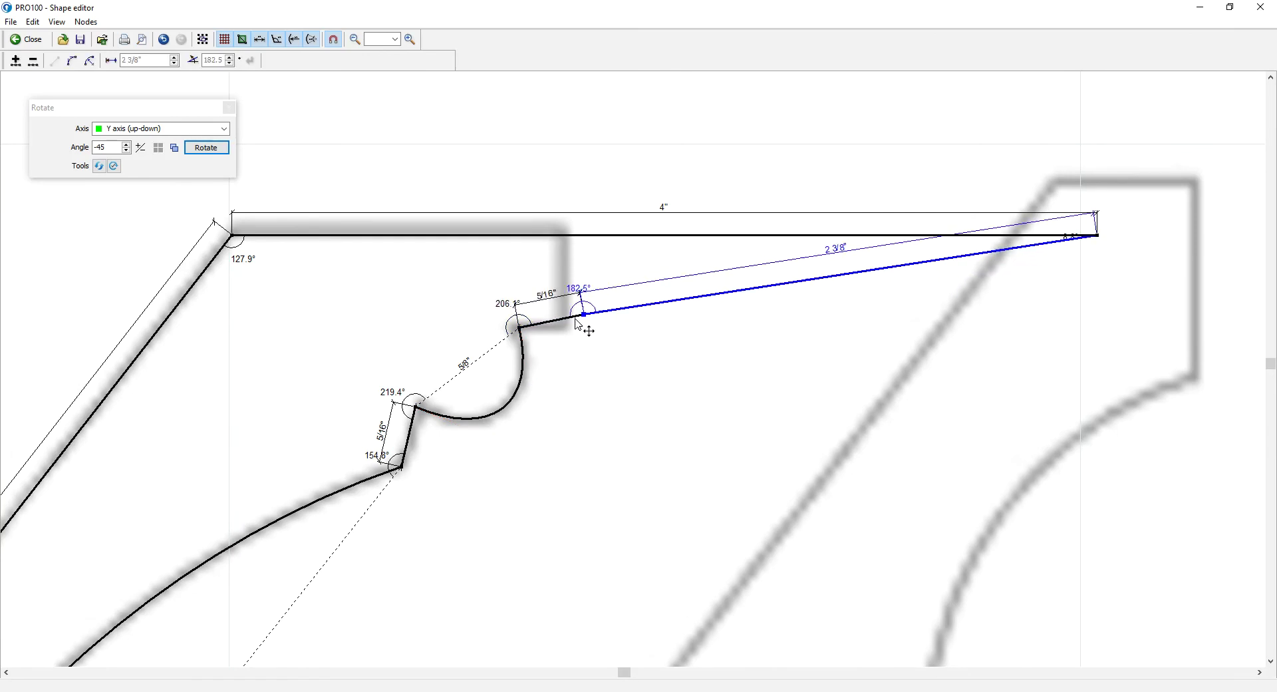
mouse_move(576, 320)
mouse_down()
mouse_move(558, 318)
mouse_move(571, 312)
mouse_move(567, 327)
mouse_up()
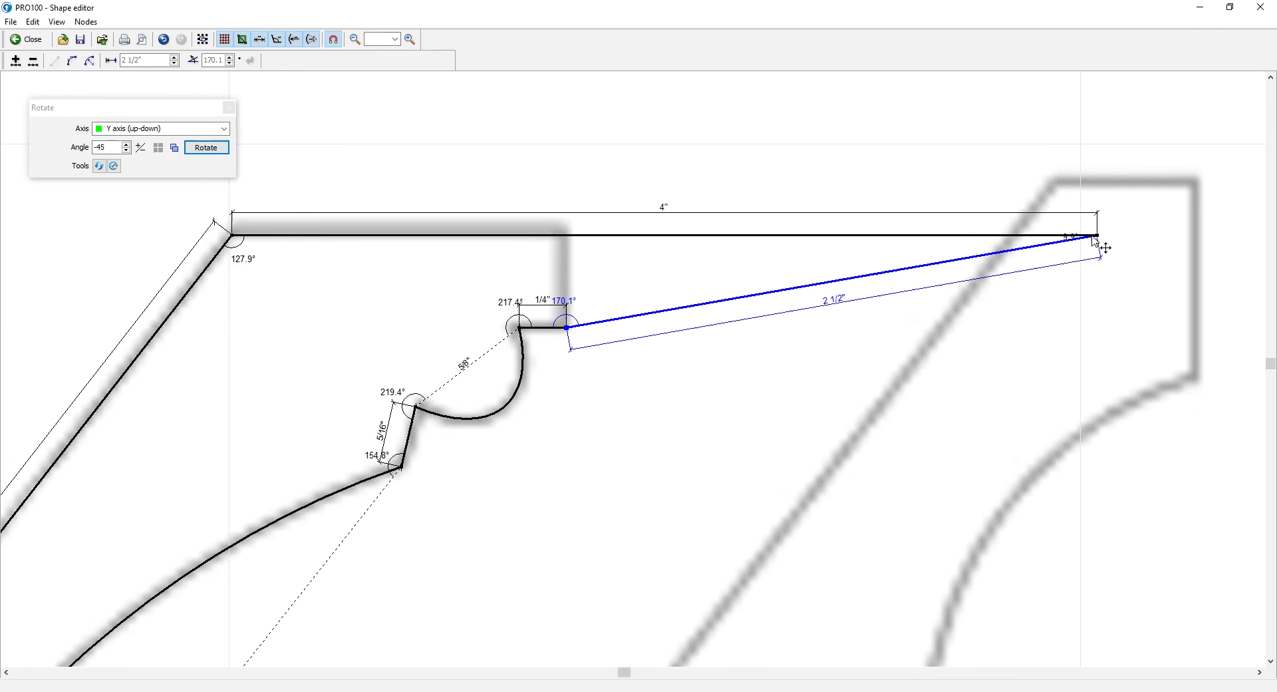
Move the square's last corner onto the lip's upper corner for a 1 9/16" top edge and close the shape editor
drag(1101, 238, 570, 233)
scroll(612, 239, down, 5)
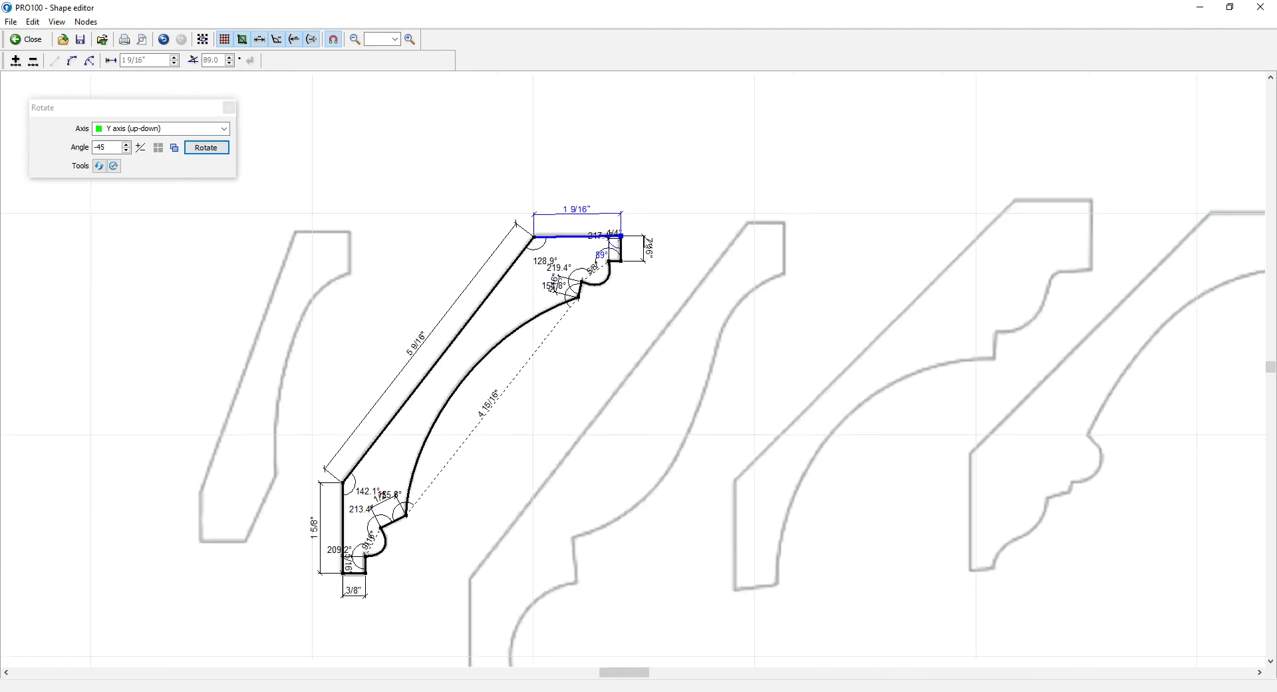
click(30, 40)
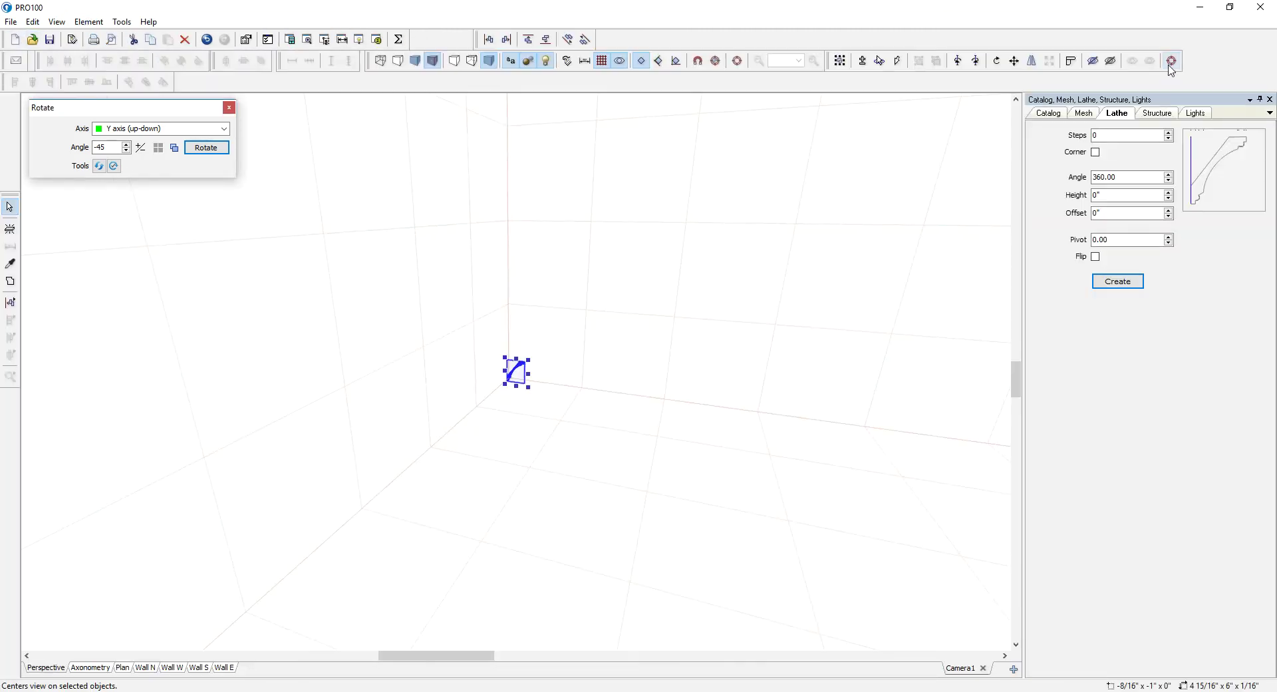
Duplicate the molding profile element in the perspective view and place the copy beside the original along the wall
scroll(597, 391, up, 5)
click(673, 384)
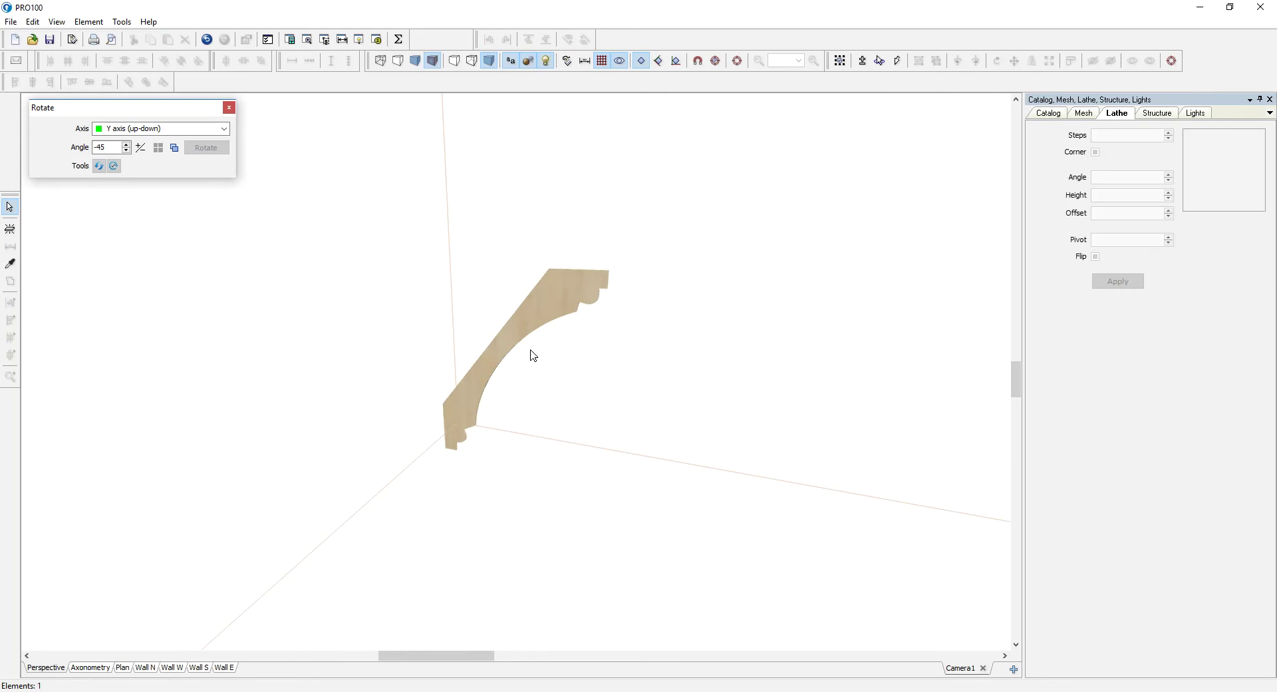
drag(535, 323, 622, 266)
drag(759, 388, 636, 361)
ctrl+drag(548, 348, 437, 370)
Lock the copy's width and height and unlock its depth in the element's dimension properties
double_click(442, 380)
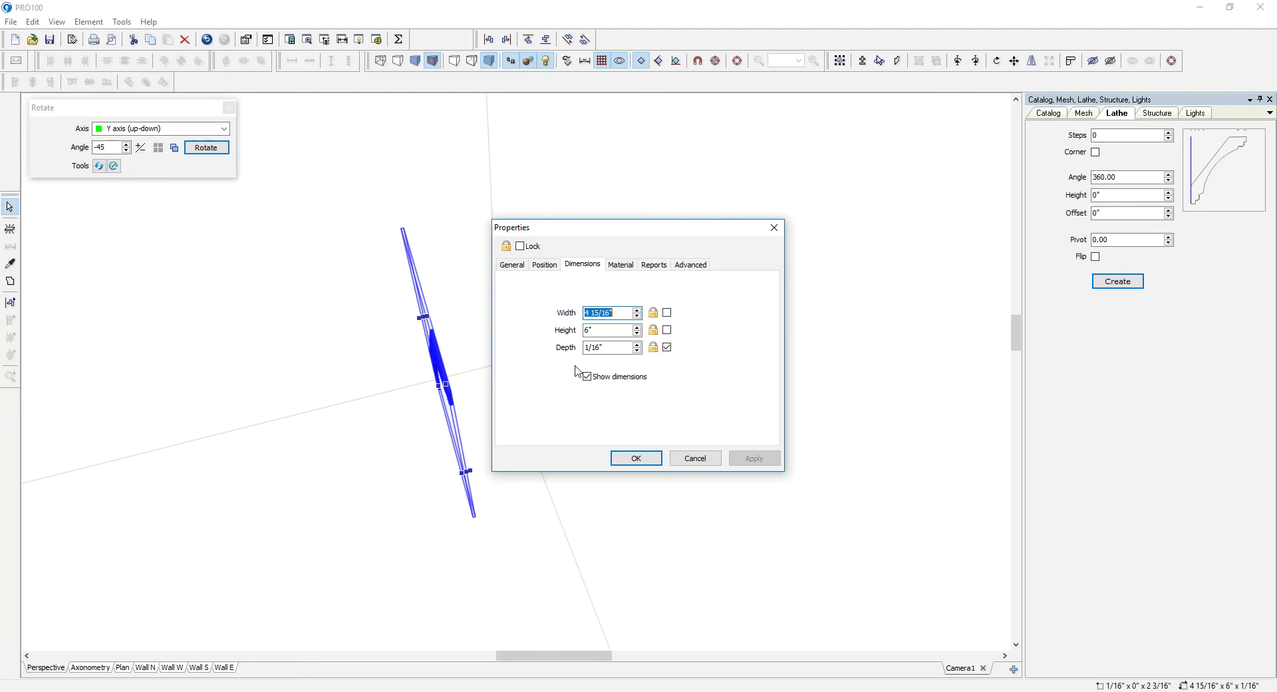
click(666, 348)
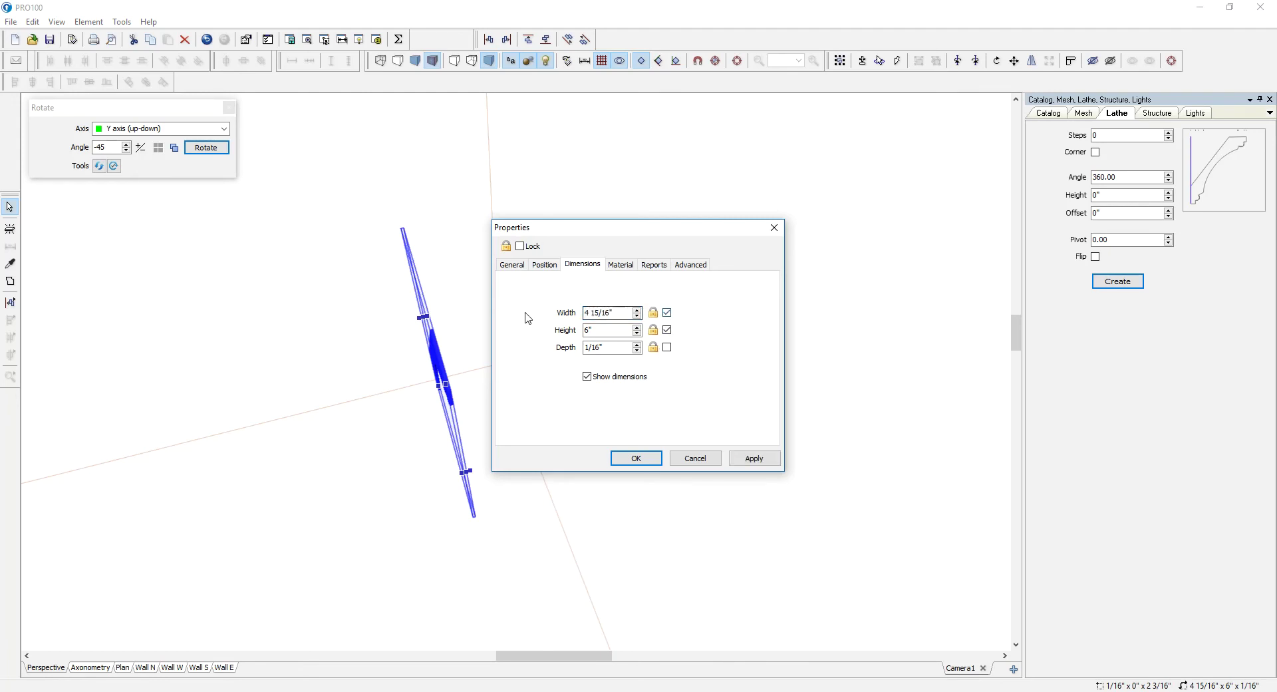
click(649, 460)
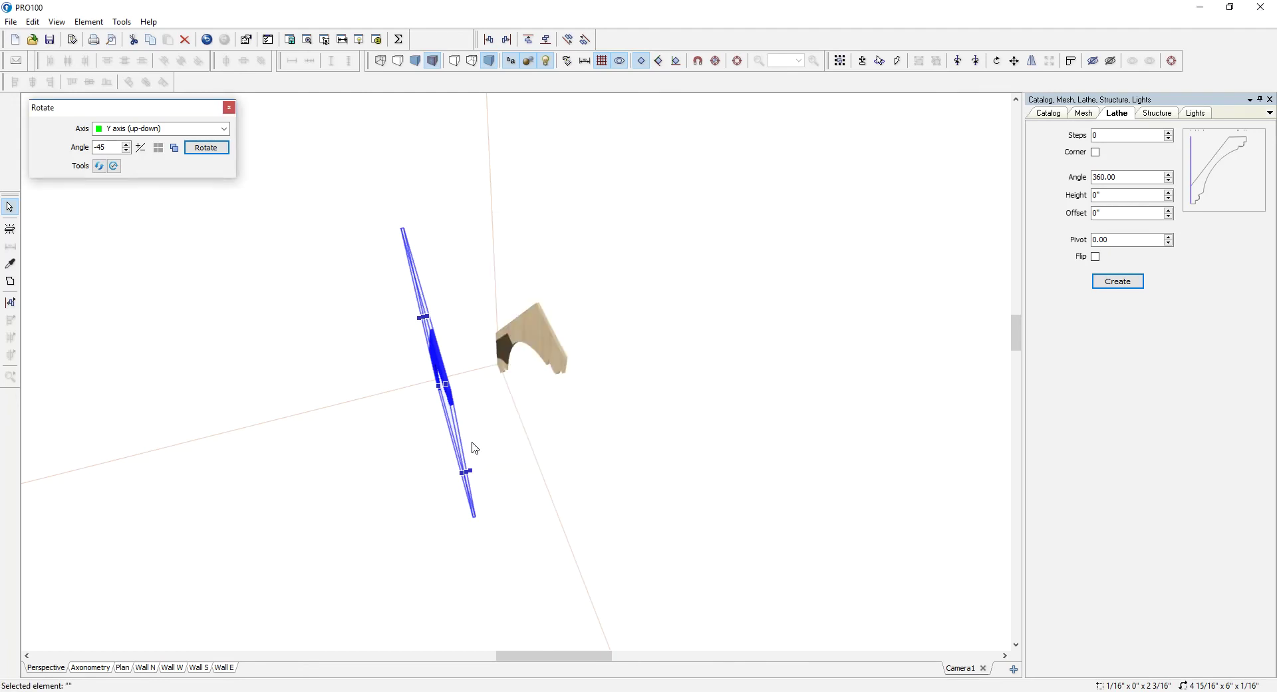
Stretch the copied profile in depth along the wall to form a straight length of crown molding
click(623, 413)
click(442, 374)
drag(473, 409, 13, 415)
scroll(366, 528, down, 8)
drag(423, 478, 184, 363)
drag(262, 428, 322, 434)
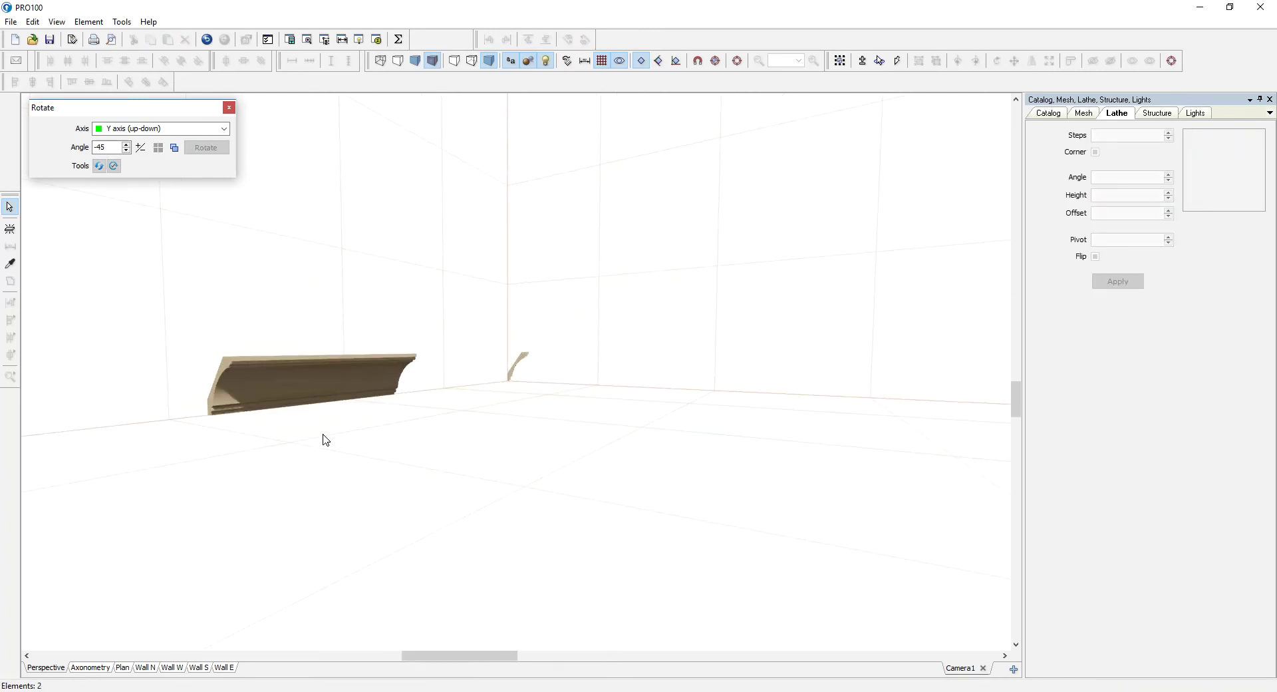
Move the original thin profile along the wall to 6 1/4" from the room corner
scroll(325, 439, up, 2)
drag(474, 658, 445, 658)
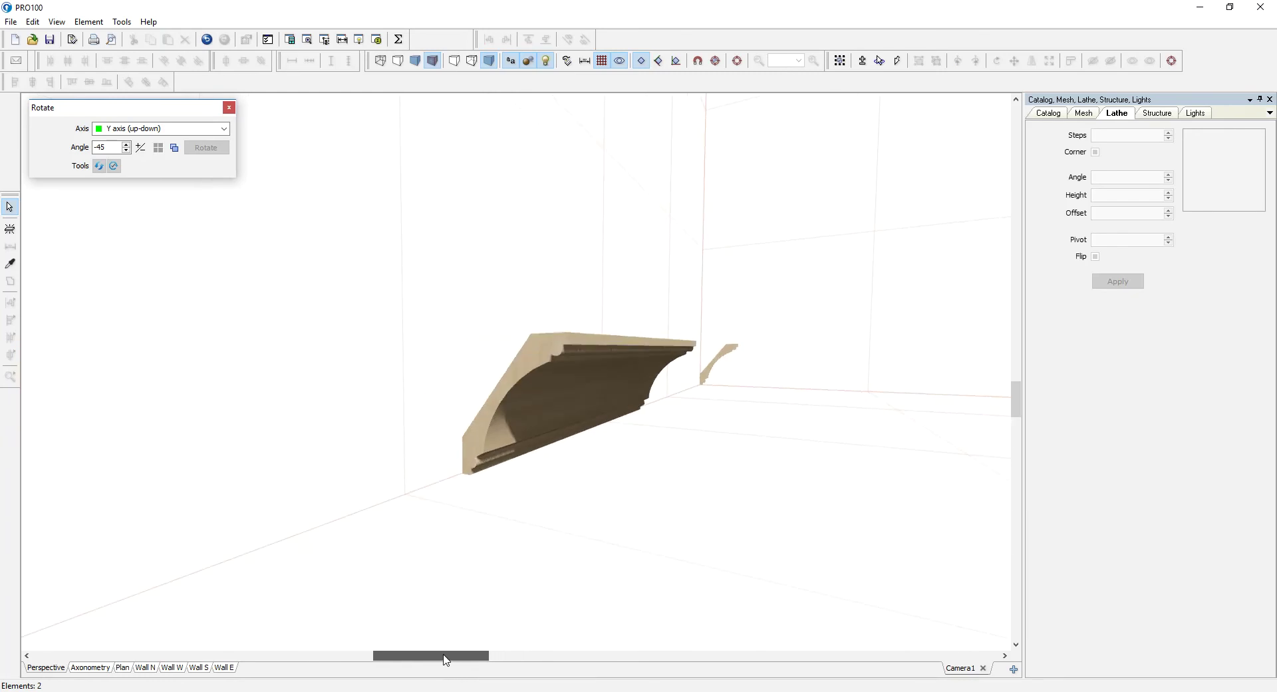
drag(654, 523, 607, 538)
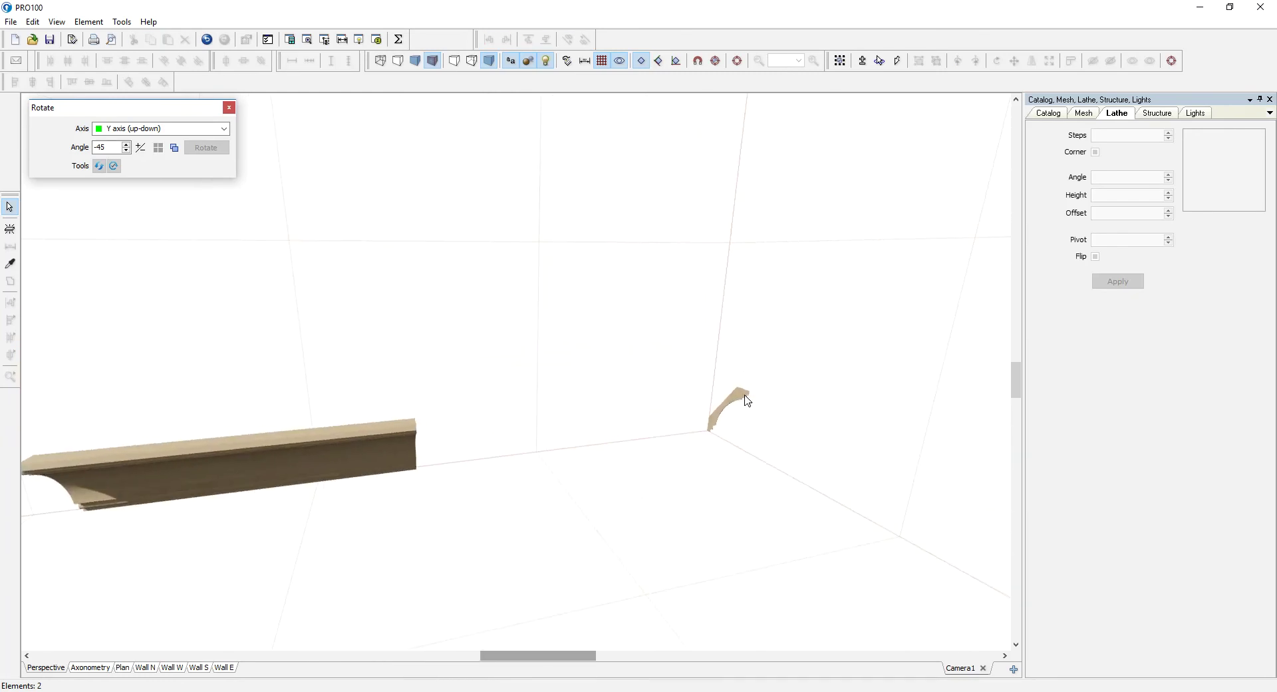
drag(745, 396, 677, 454)
drag(653, 471, 632, 487)
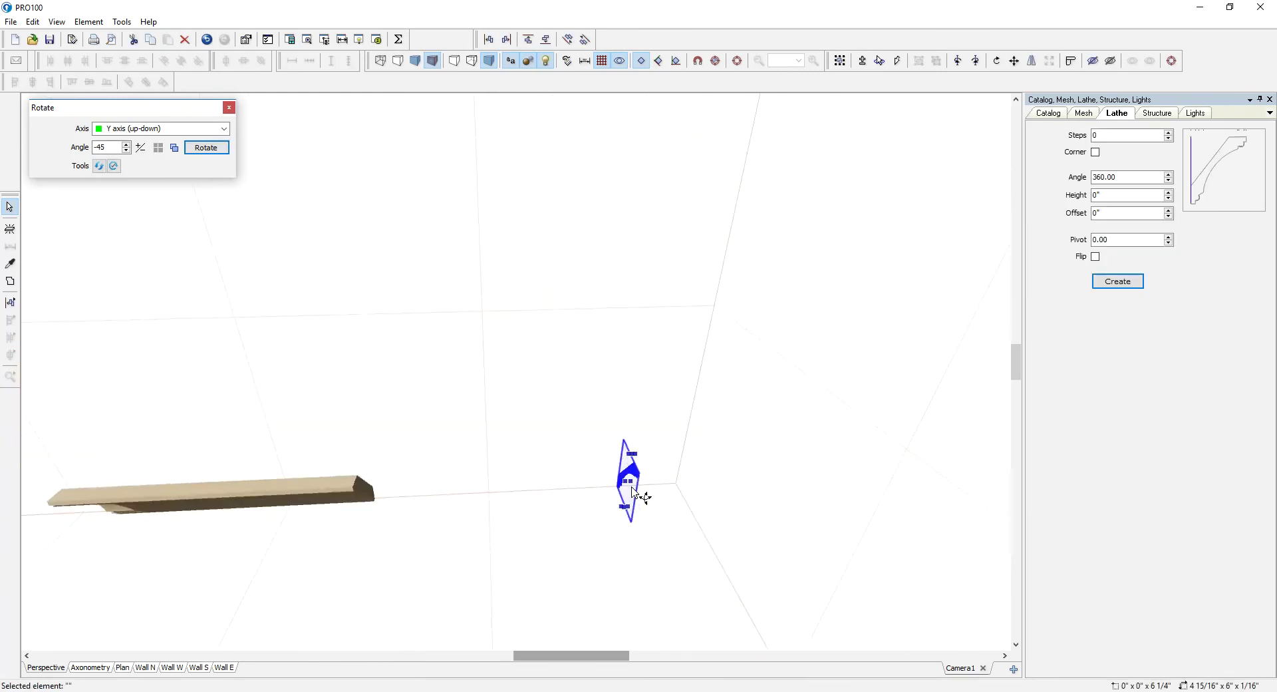
Create a lathed corner piece from the thin profile with 2 steps, the Corner option enabled and a 90° angle
middle_drag(632, 493, 632, 477)
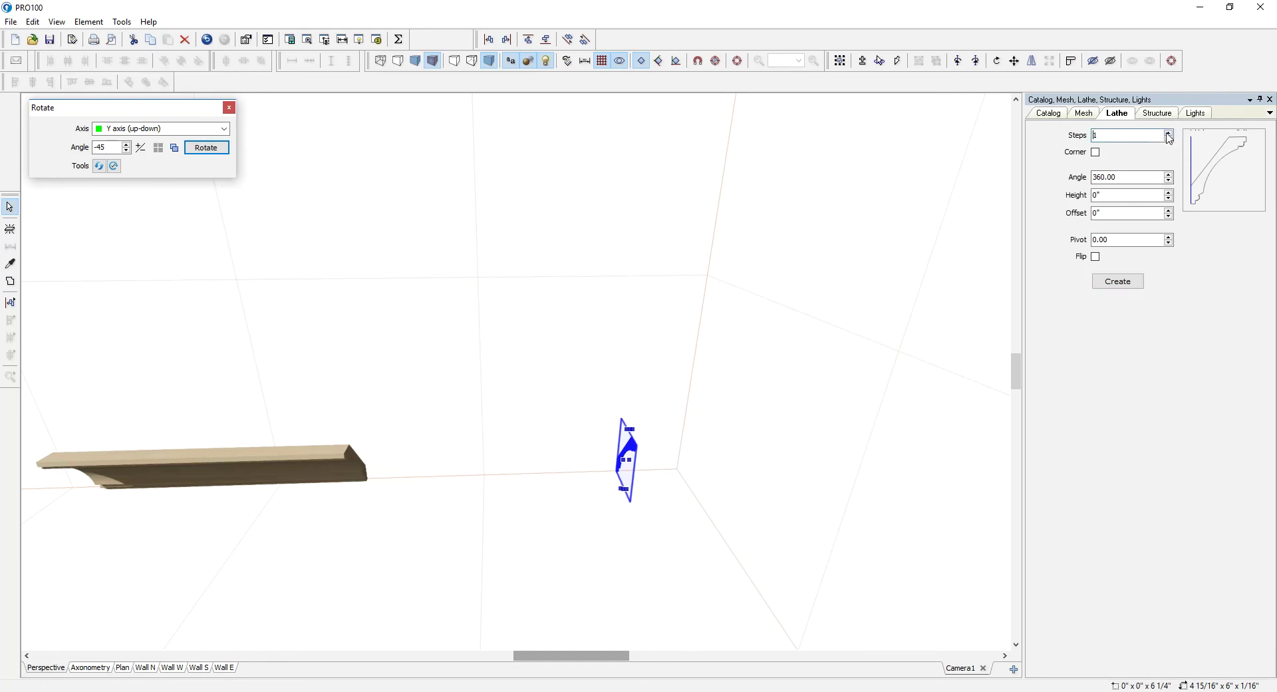
click(1095, 152)
key(Tab)
click(1118, 280)
Move the corner piece along the wall to 16 11/16" and rotate it 90° counterclockwise
drag(524, 469, 470, 480)
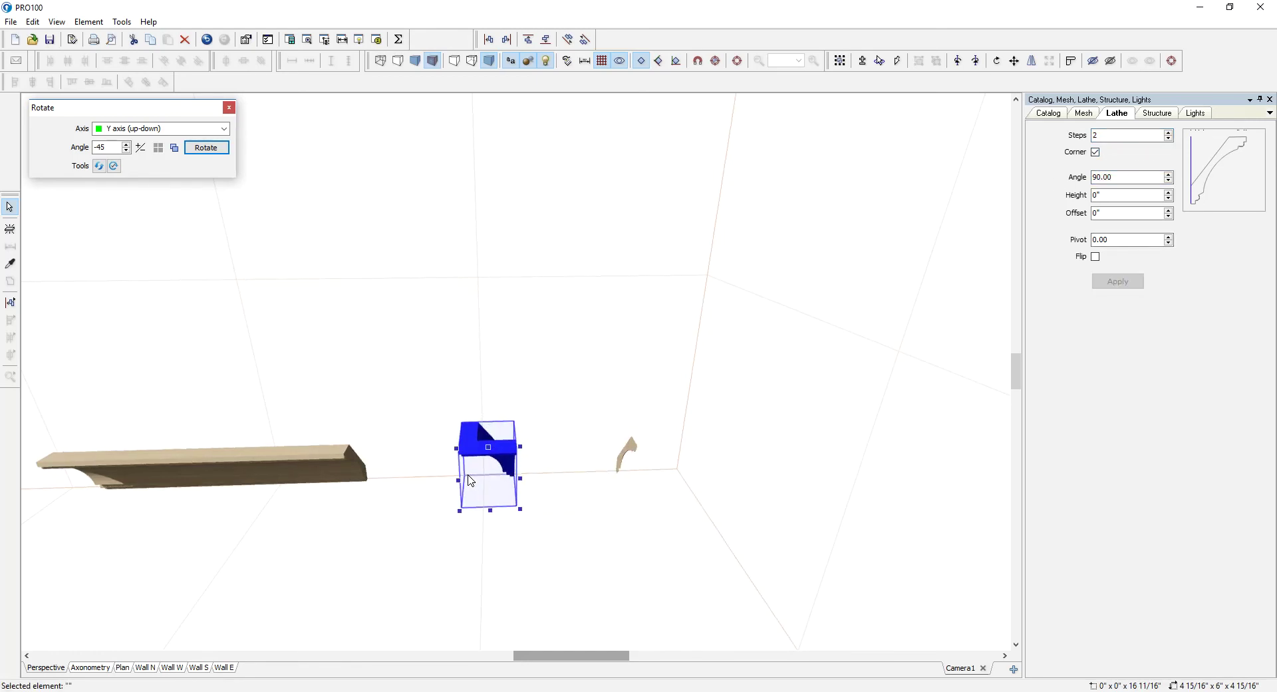
click(958, 61)
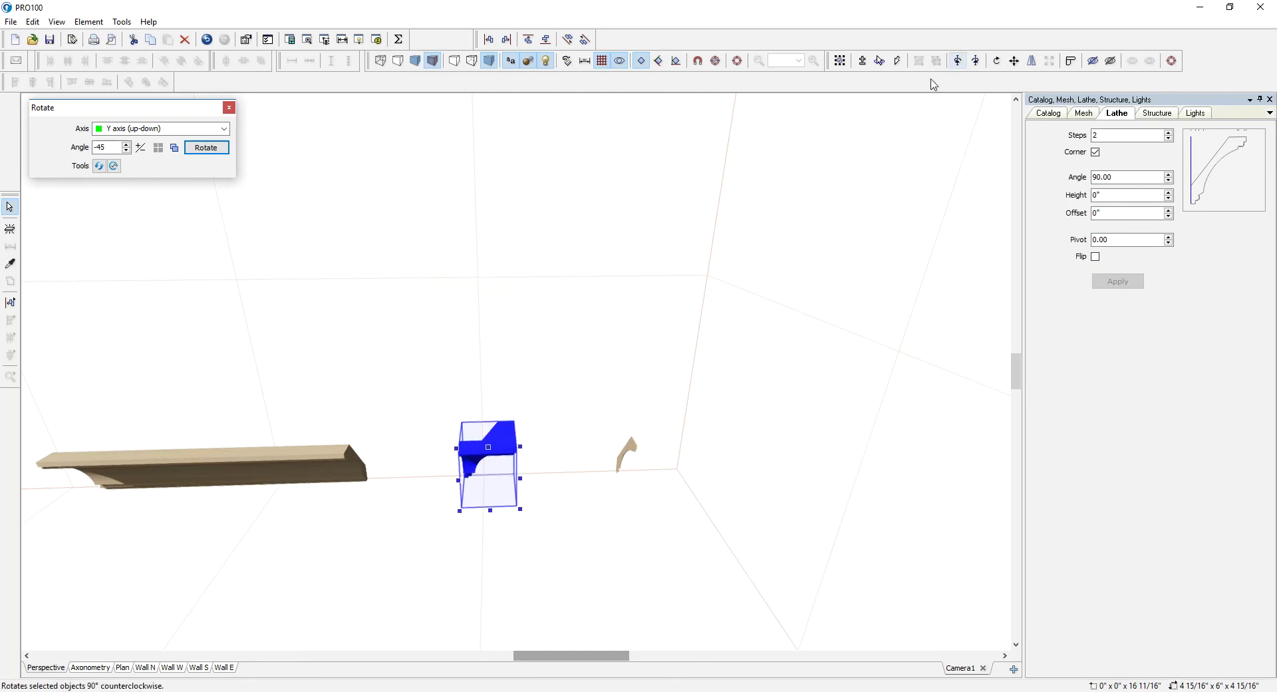
Move the corner piece along the wall to 26 1/4" so it meets the end of the straight crown molding
drag(487, 474, 325, 493)
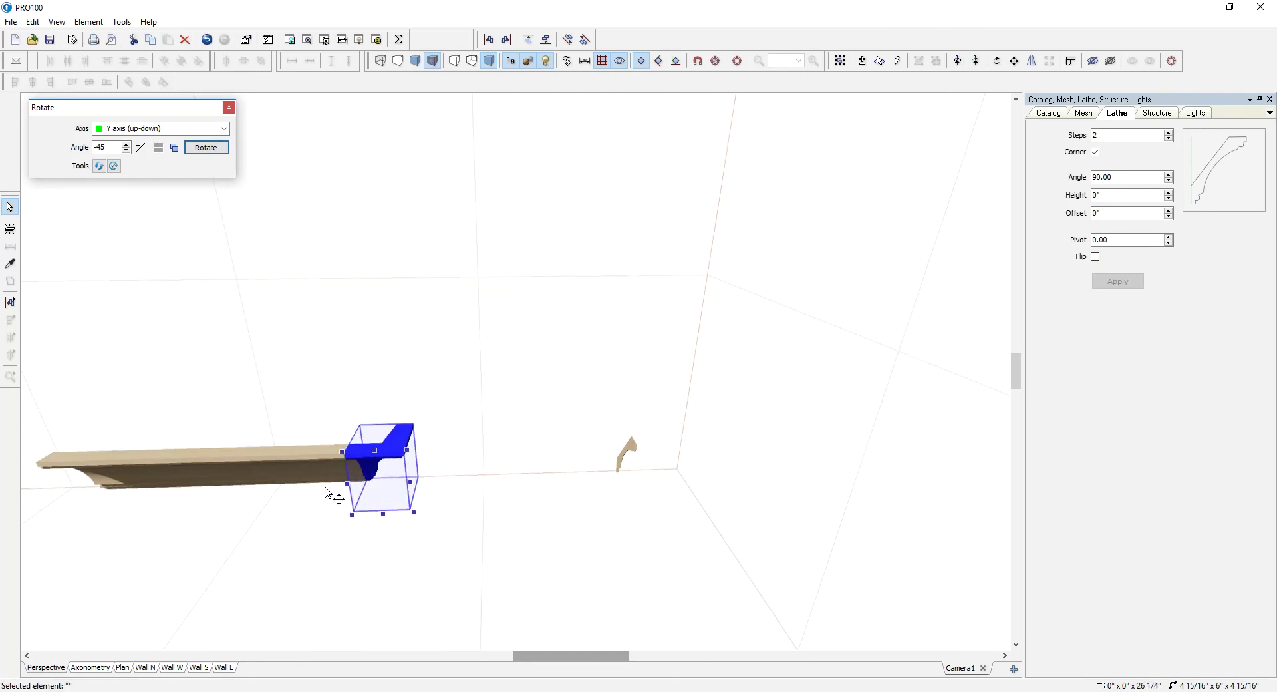
middle_drag(313, 526, 330, 500)
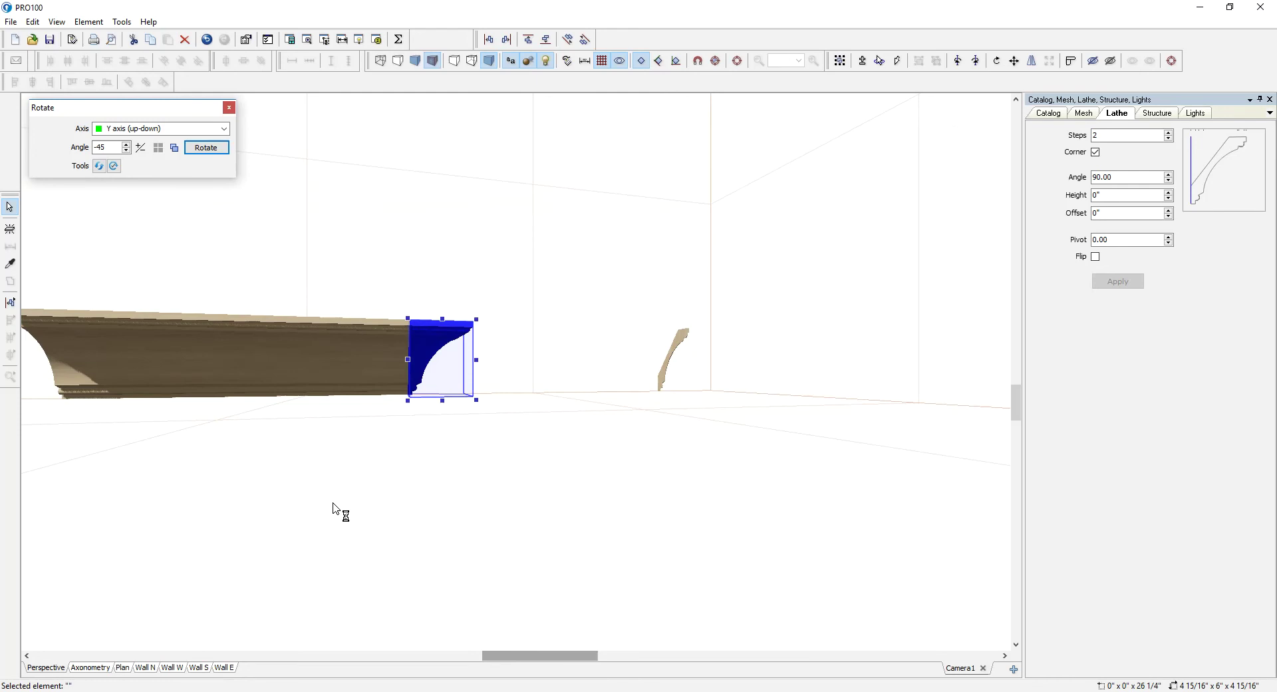
drag(516, 654, 489, 656)
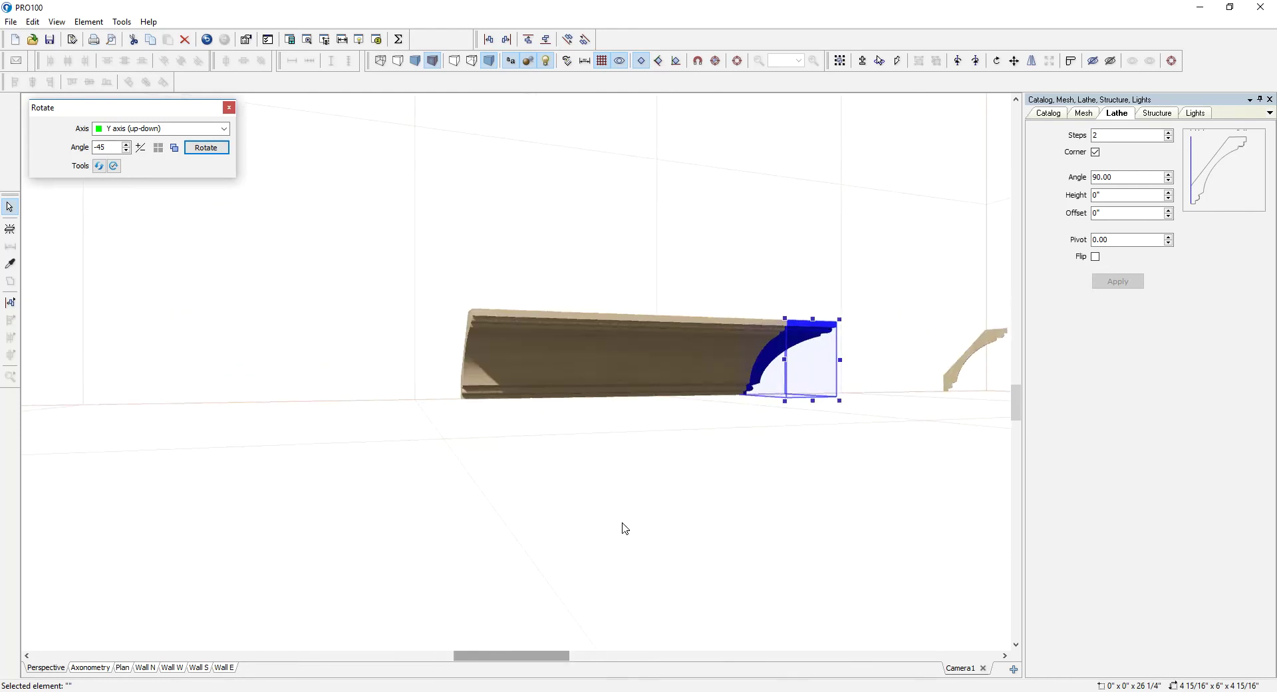
middle_drag(622, 523, 598, 541)
click(599, 545)
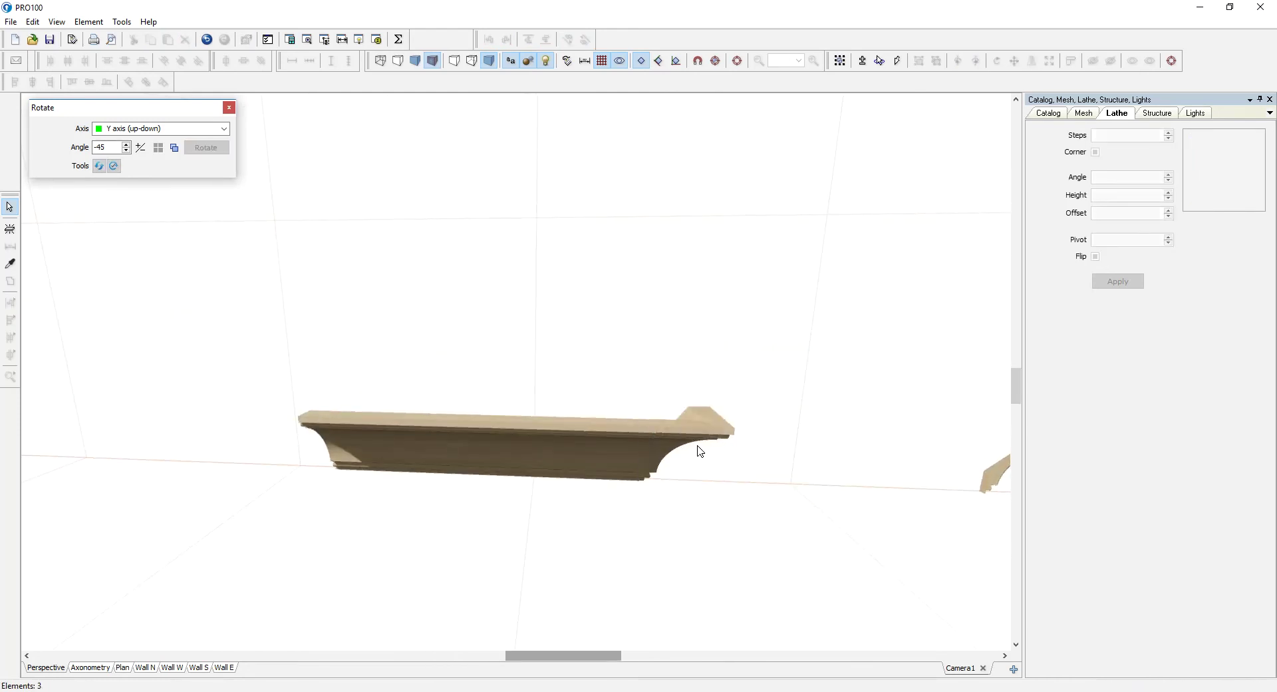
middle_drag(711, 510, 692, 494)
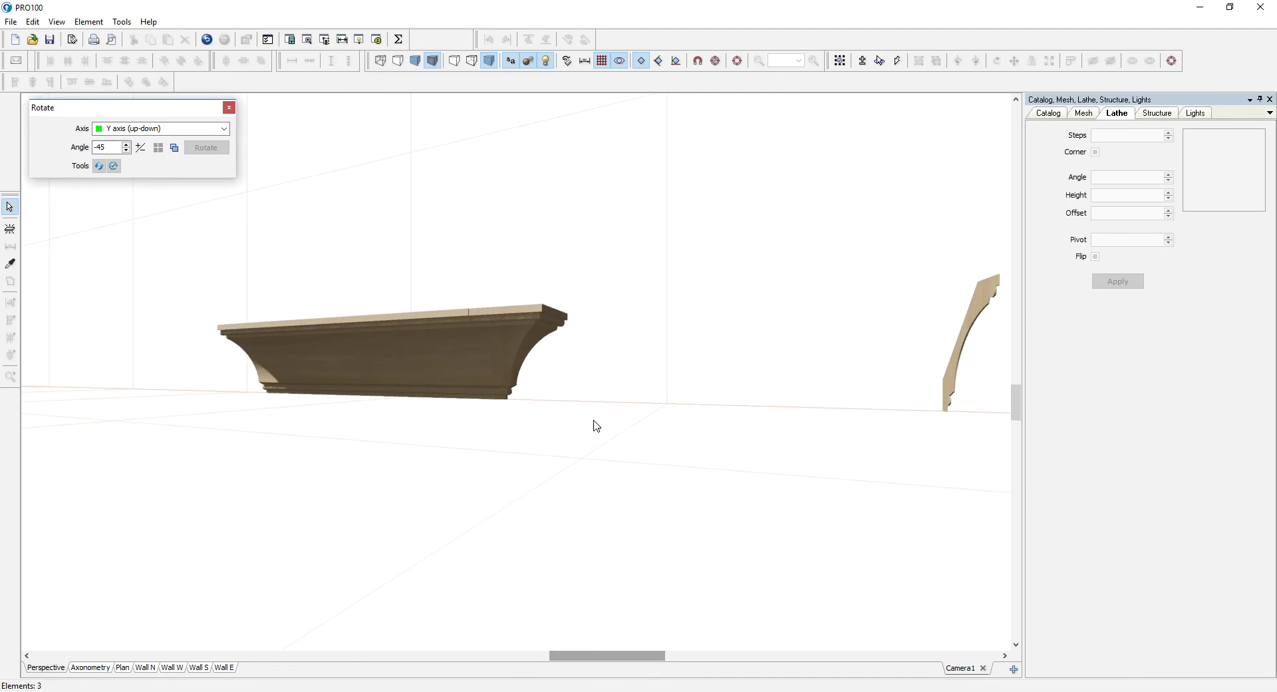
middle_drag(596, 425, 626, 458)
click(645, 357)
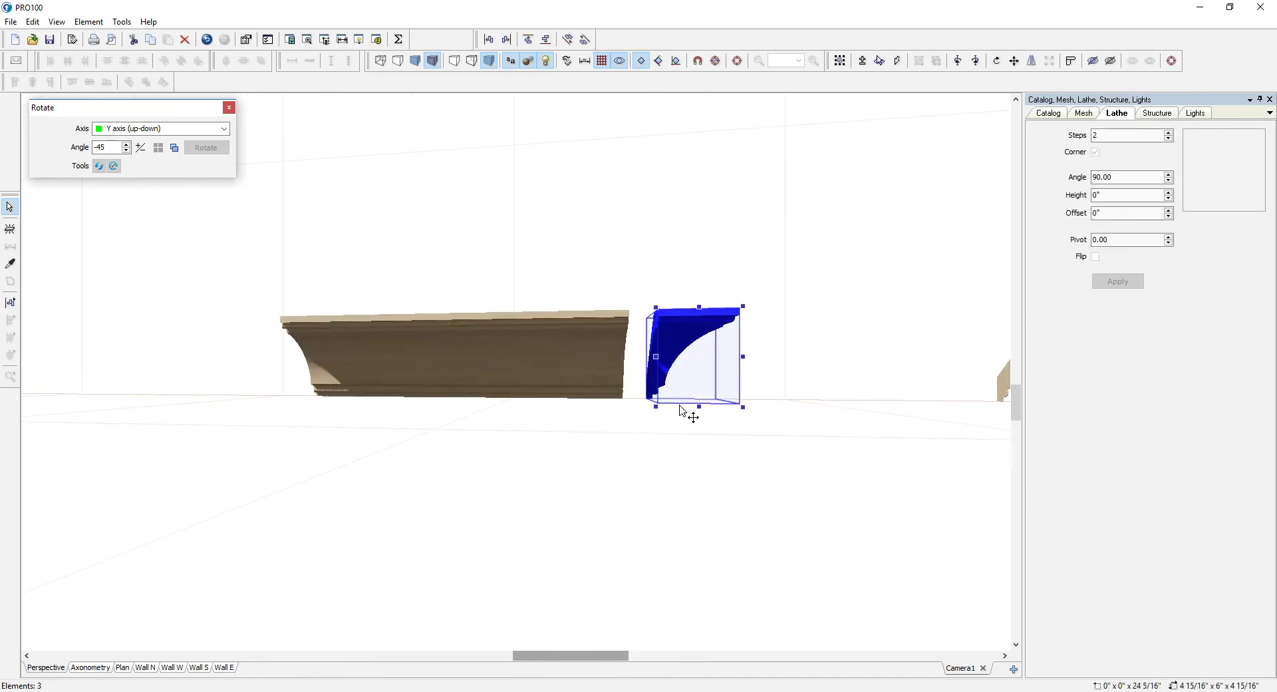
click(565, 448)
click(644, 336)
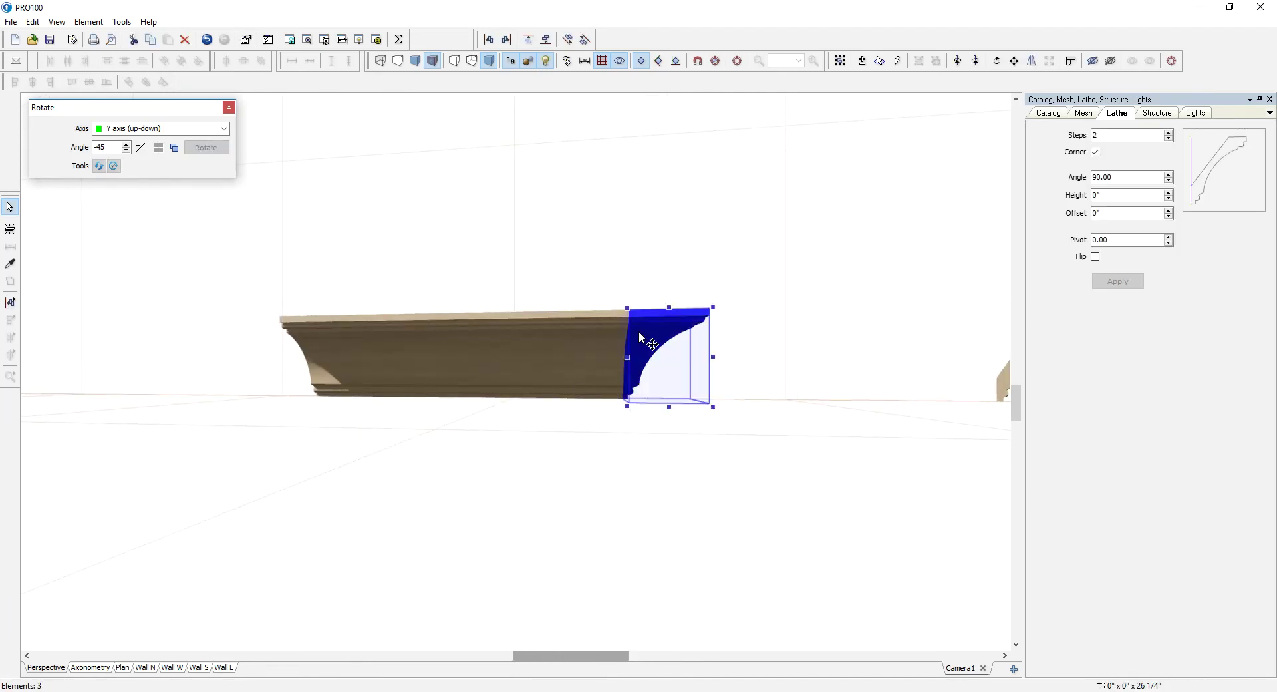
Copy the corner piece to the opposite end of the straight molding and rotate the copy 90° clockwise to fit
drag(644, 337, 279, 480)
middle_drag(279, 480, 278, 497)
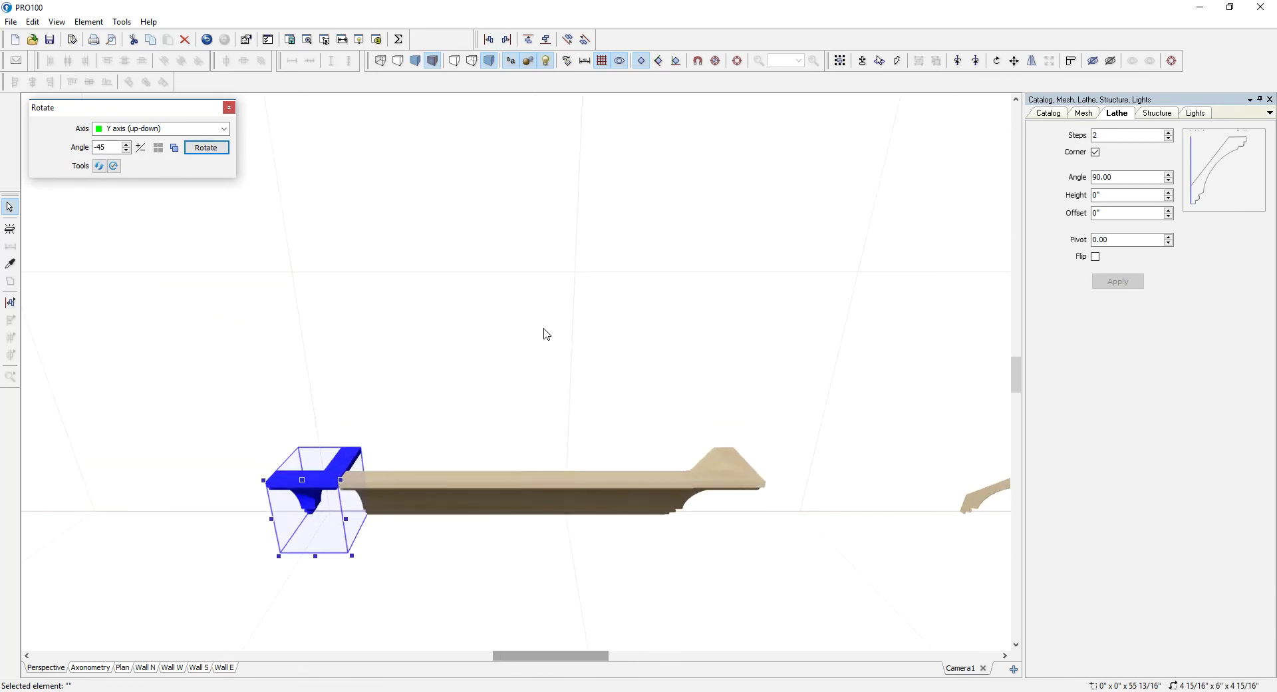
click(976, 60)
key(Right)
Lock the width, height and depth of both corner pieces in their dimension properties
drag(468, 548, 471, 588)
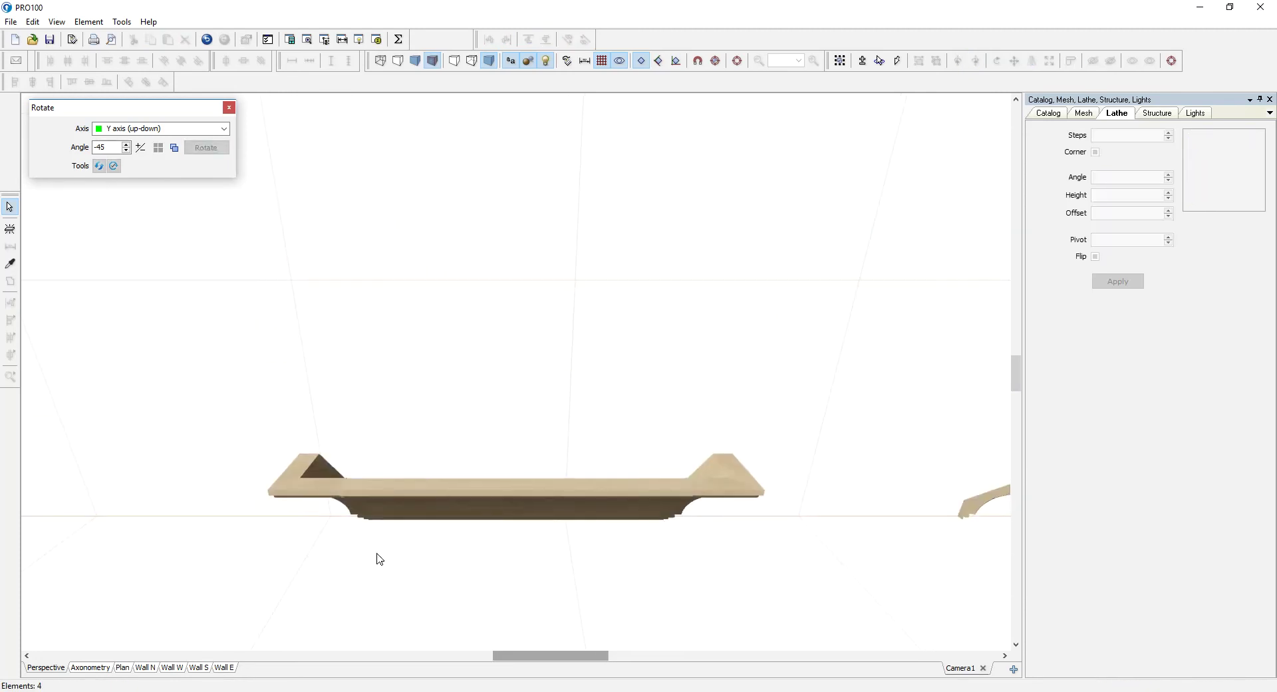
middle_drag(437, 522, 448, 592)
click(448, 592)
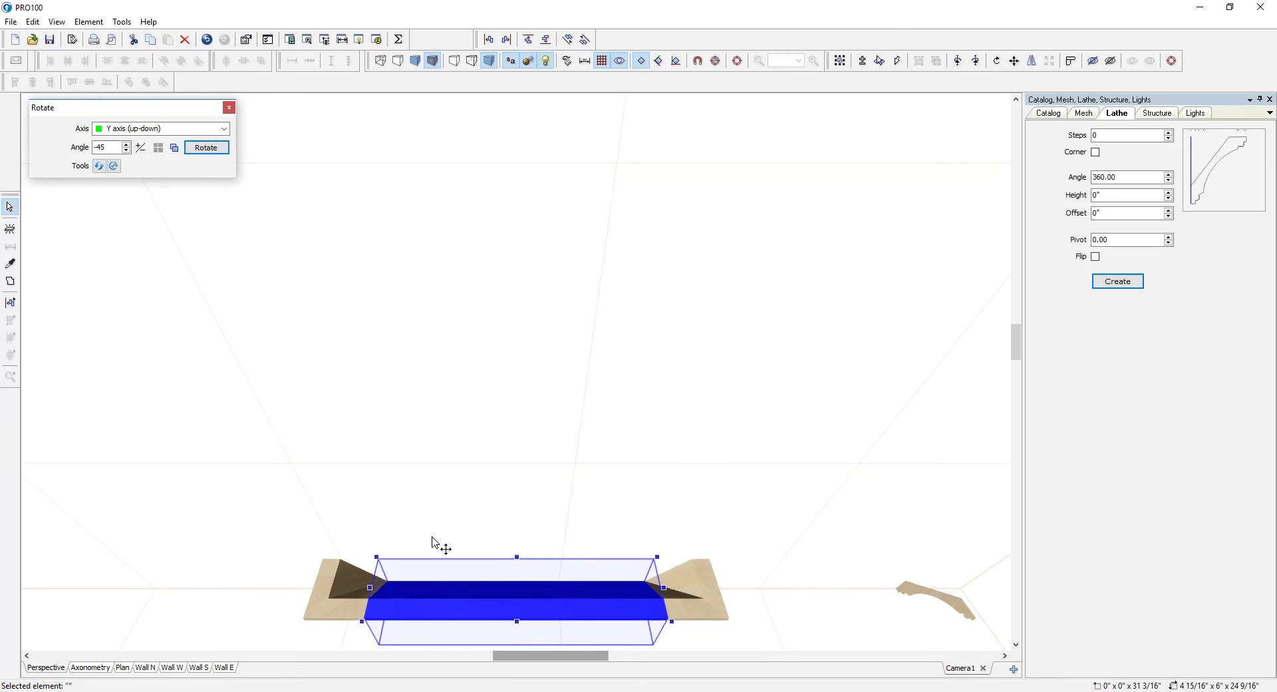
click(512, 513)
middle_drag(512, 512, 513, 442)
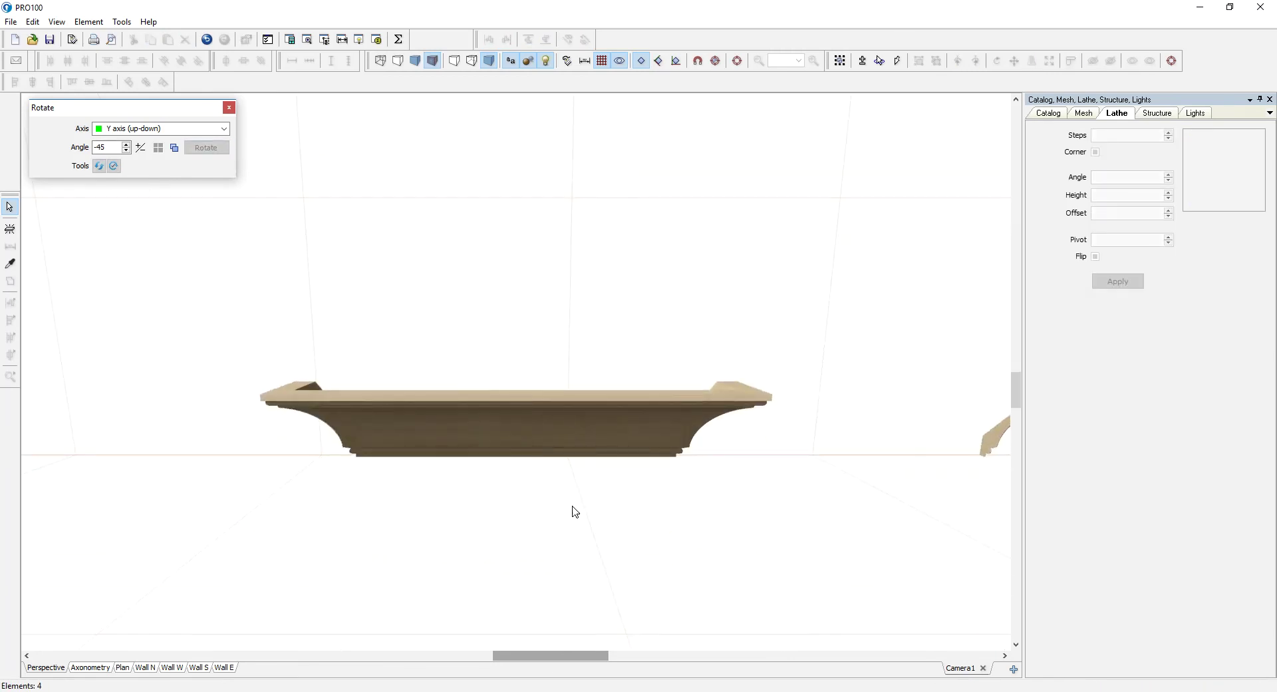
middle_drag(581, 515, 581, 509)
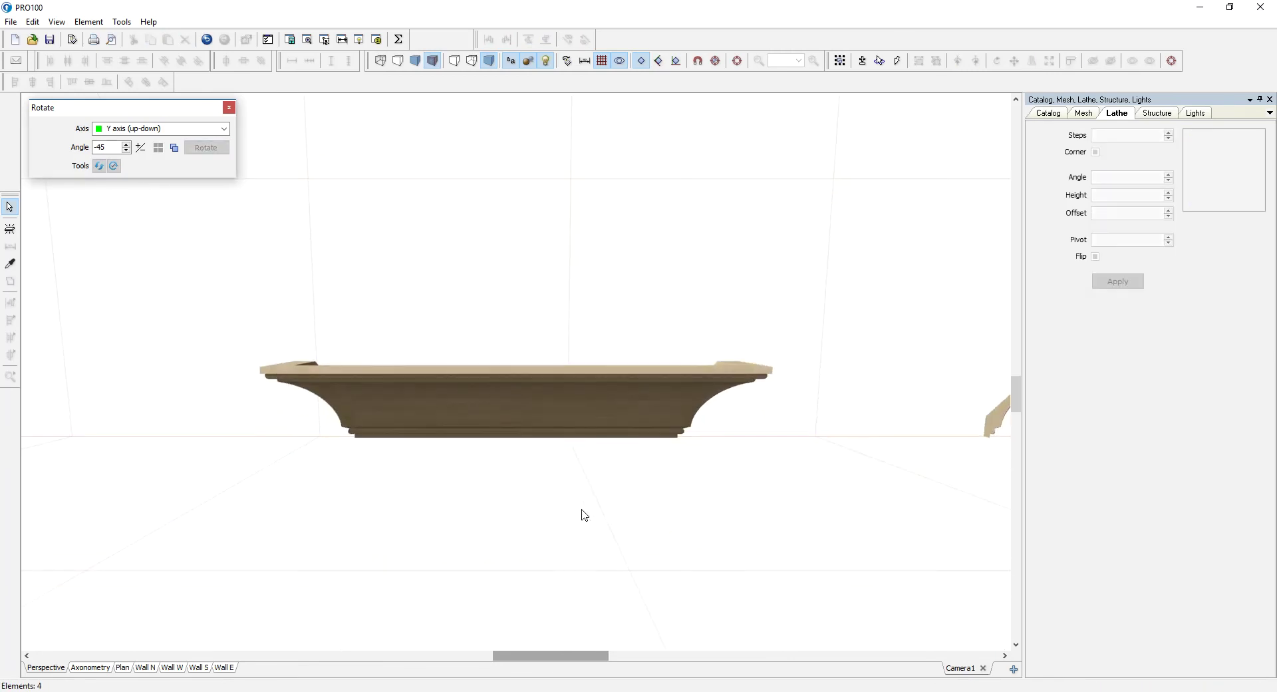
click(718, 421)
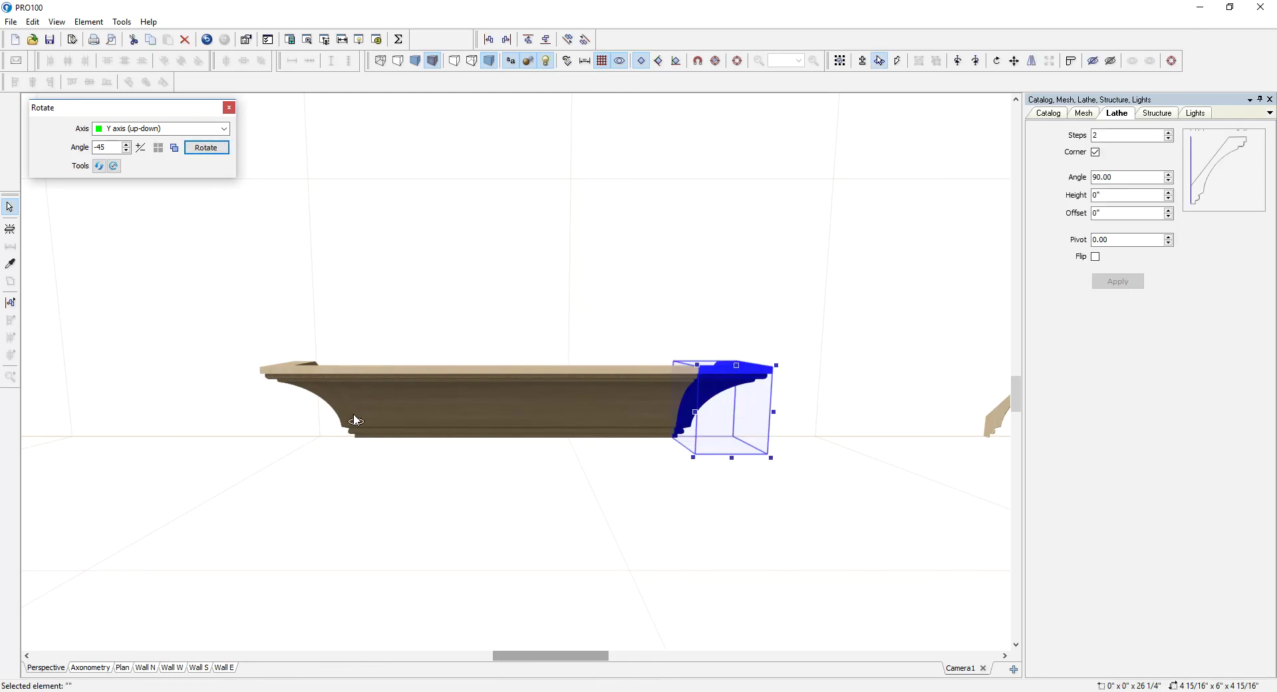
shift+click(311, 392)
double_click(311, 393)
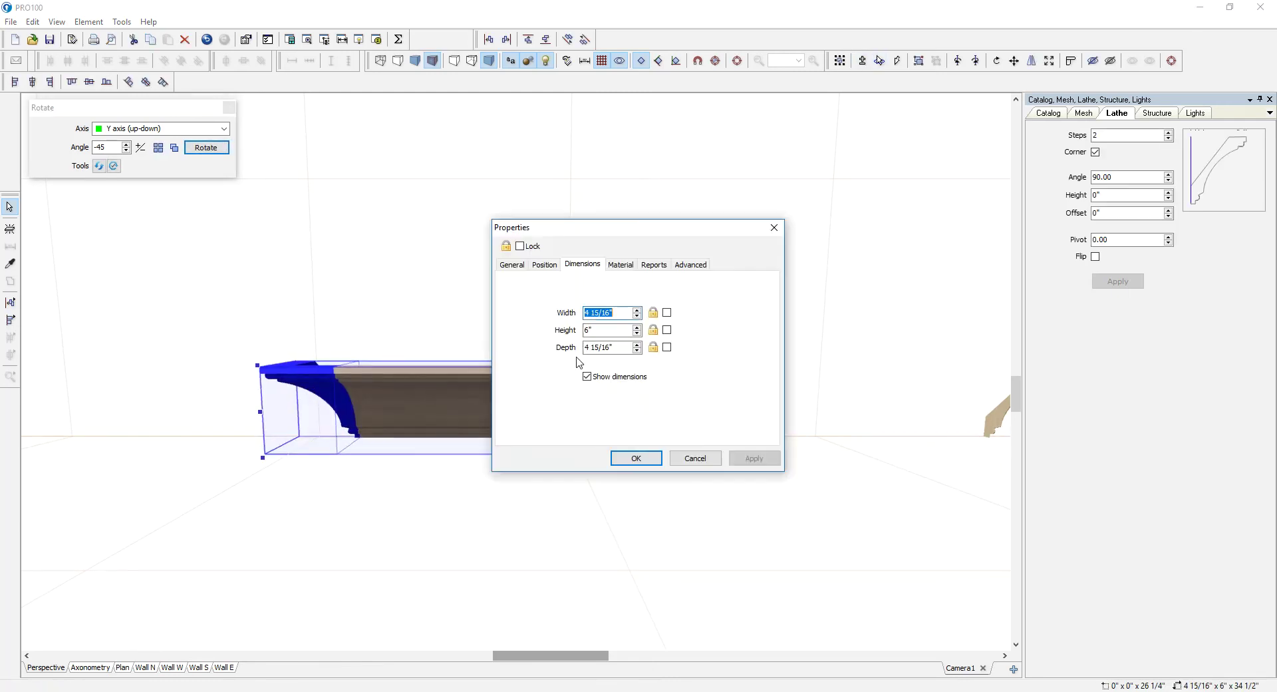
click(667, 312)
click(666, 329)
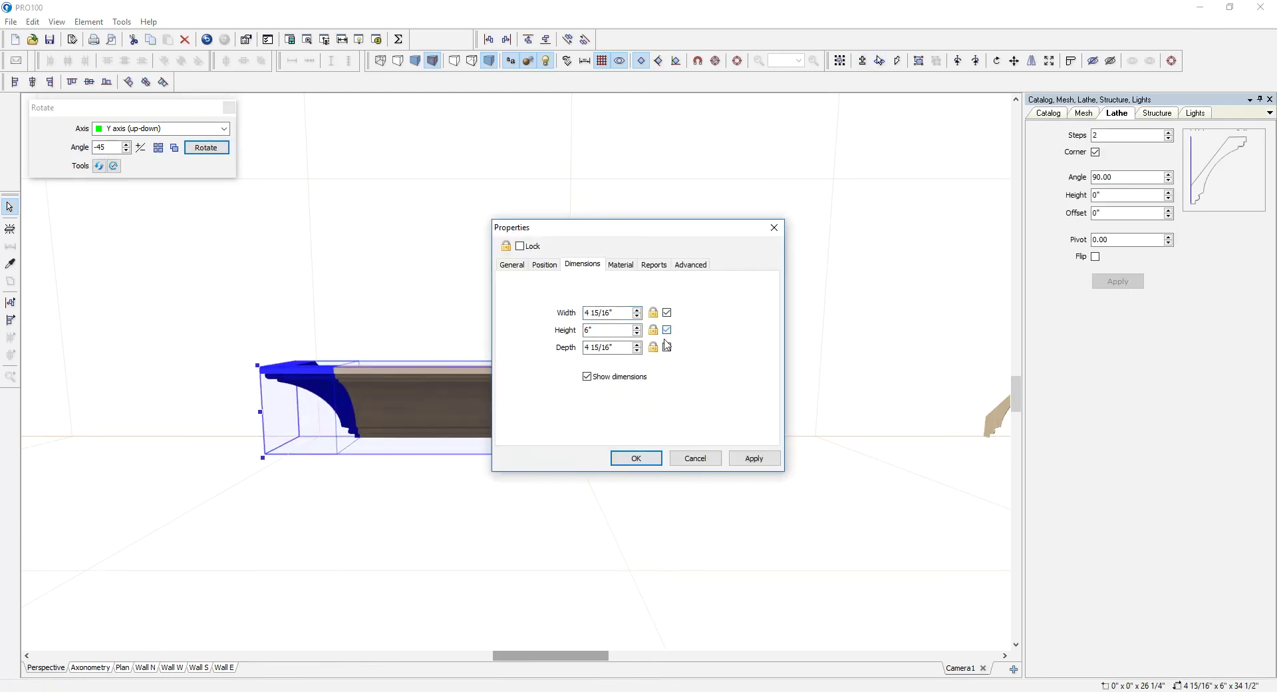
click(618, 458)
Lock the width and height of the straight molding piece, leaving its depth free
click(547, 429)
double_click(548, 425)
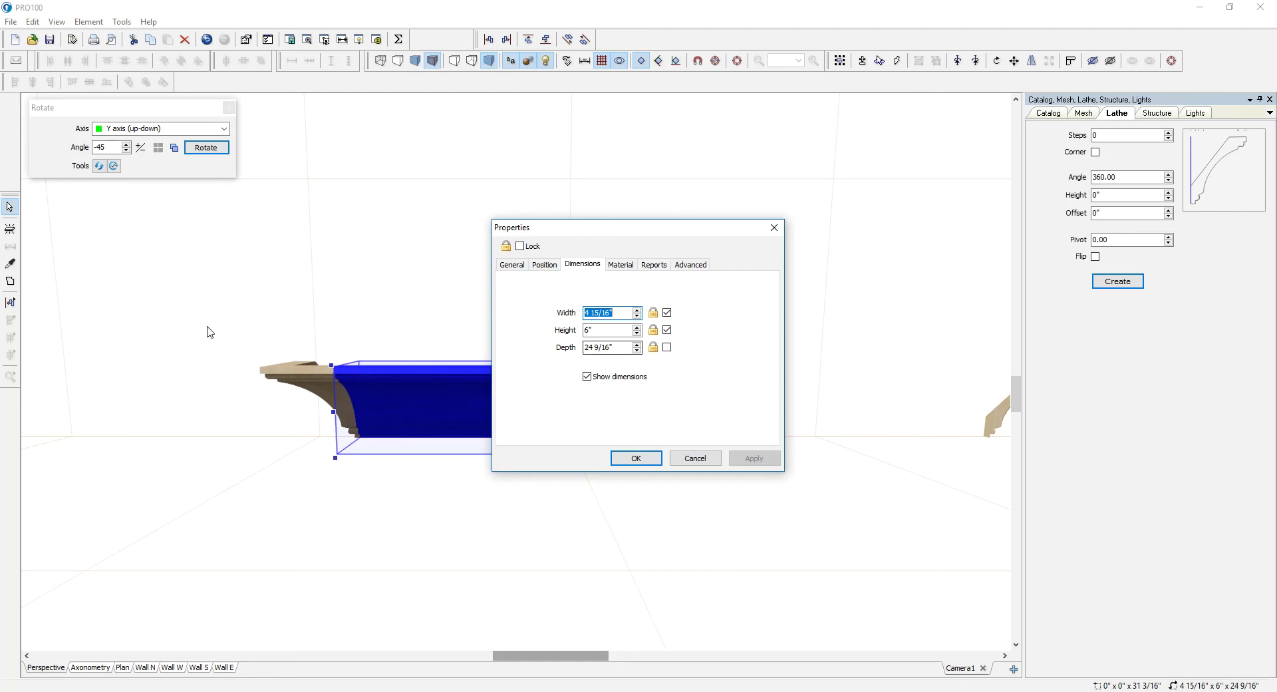
click(635, 458)
Group the straight molding together with its two corner pieces
click(689, 399)
shift+click(596, 404)
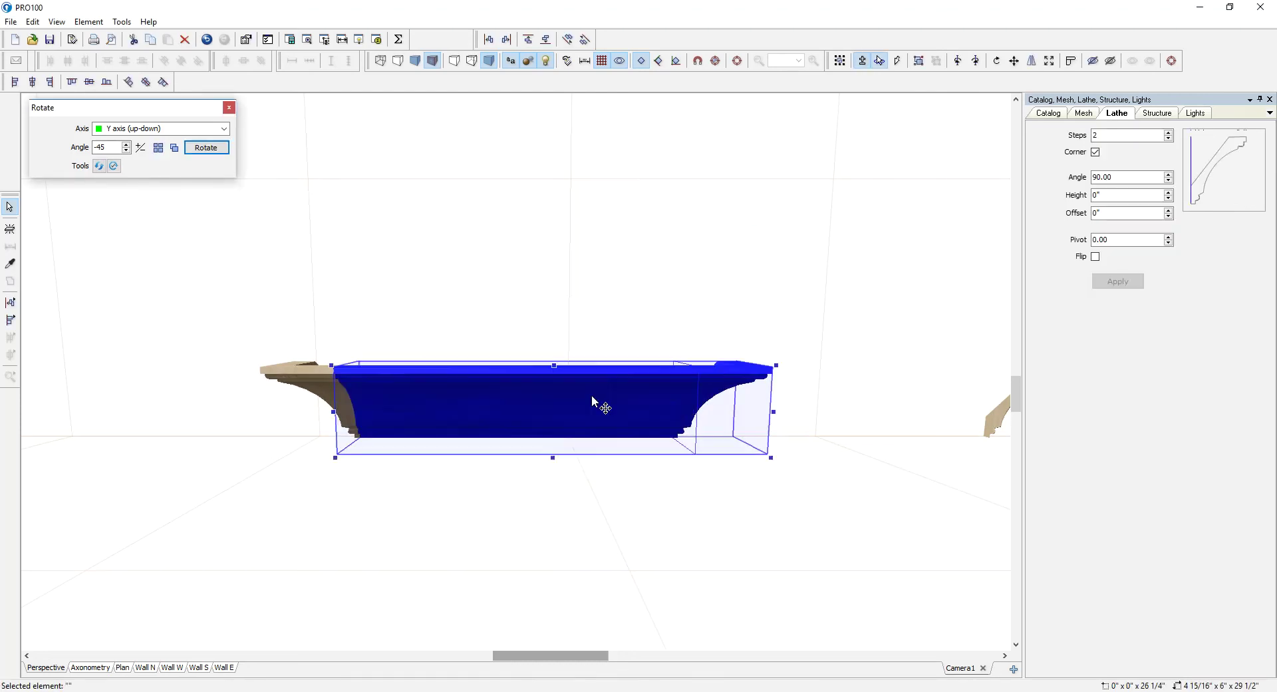
shift+click(294, 399)
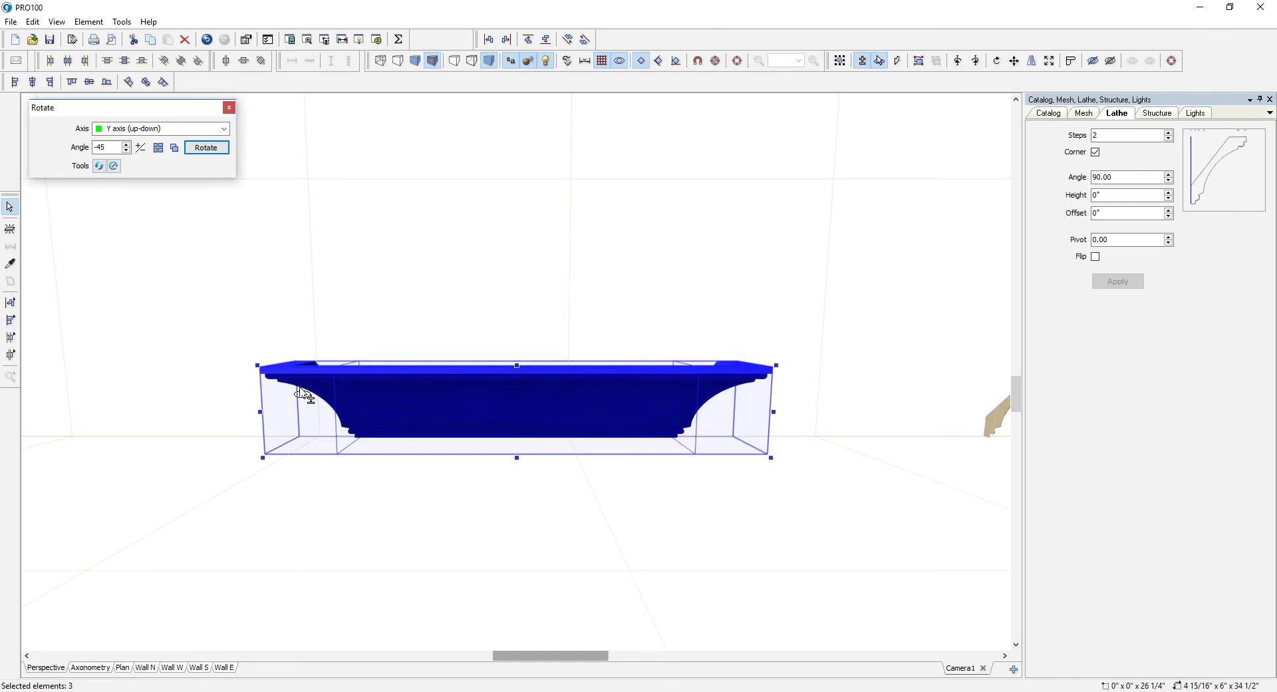
click(919, 61)
Name the new group "crown molding" in its properties
click(1157, 113)
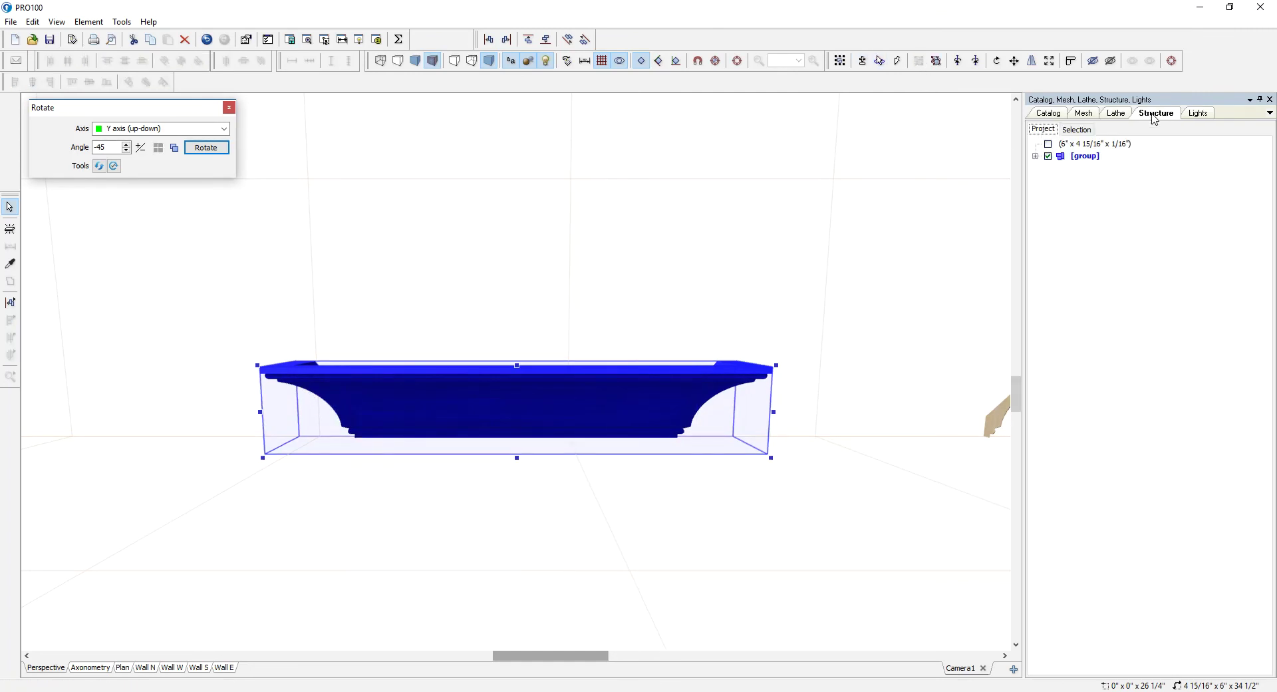
double_click(1091, 157)
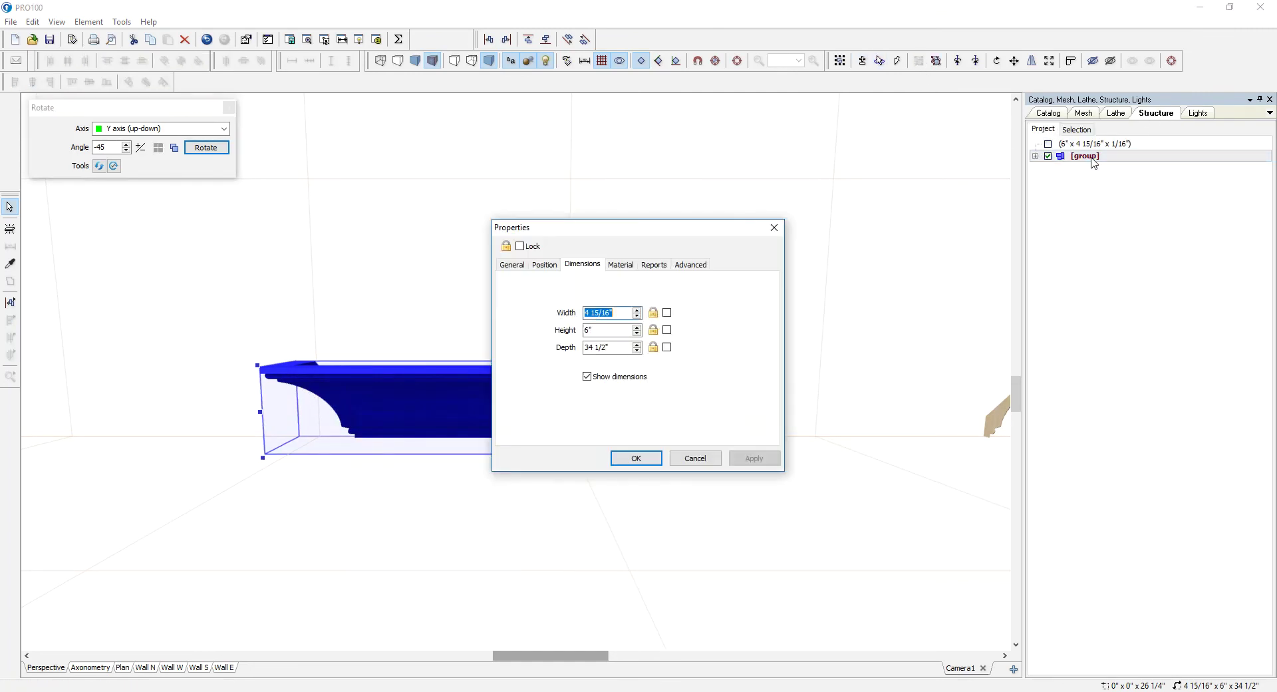
click(512, 266)
text(crown molding)
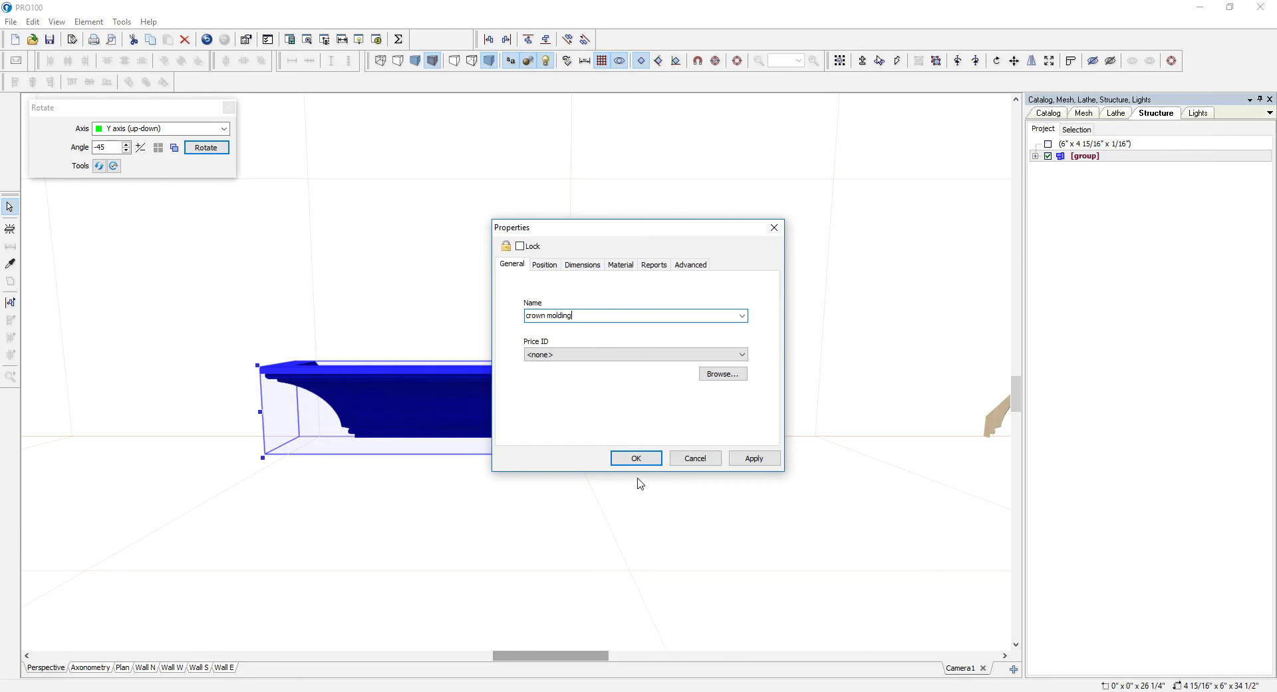
click(639, 461)
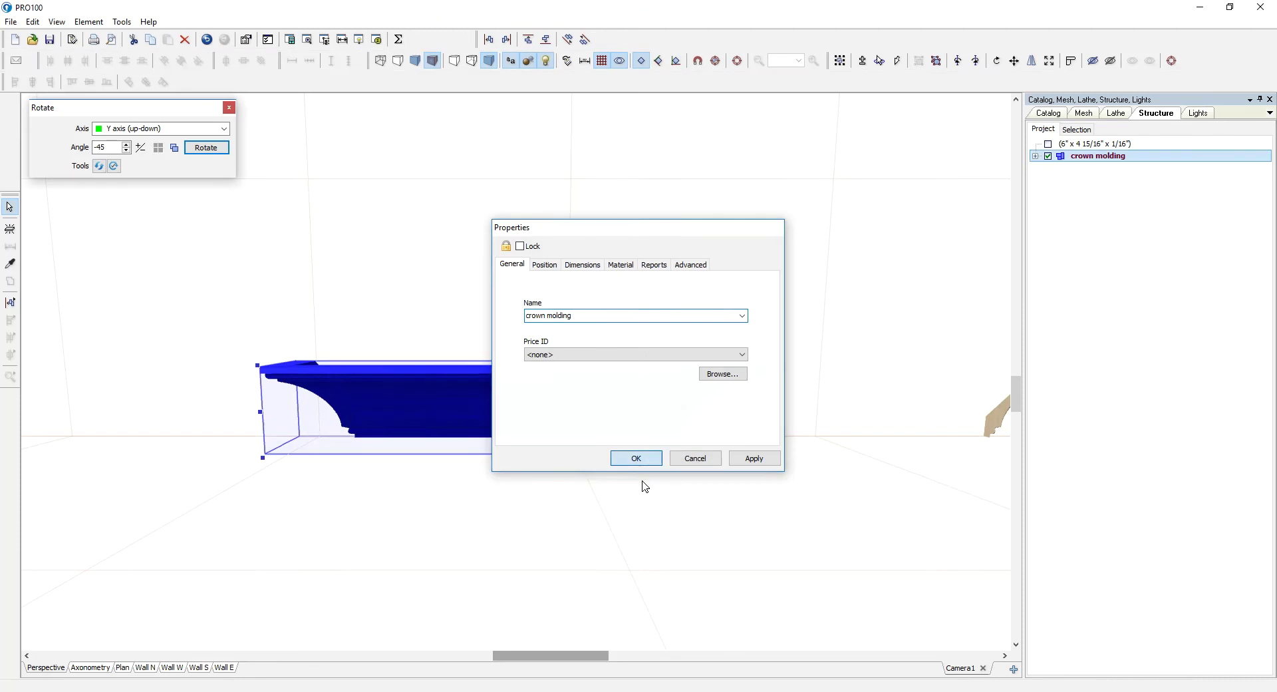
mouse_move(642, 484)
mouse_down()
mouse_move(642, 521)
mouse_move(638, 492)
mouse_up()
Shorten the crown molding group along the wall to a depth of 28 3/4"
click(708, 422)
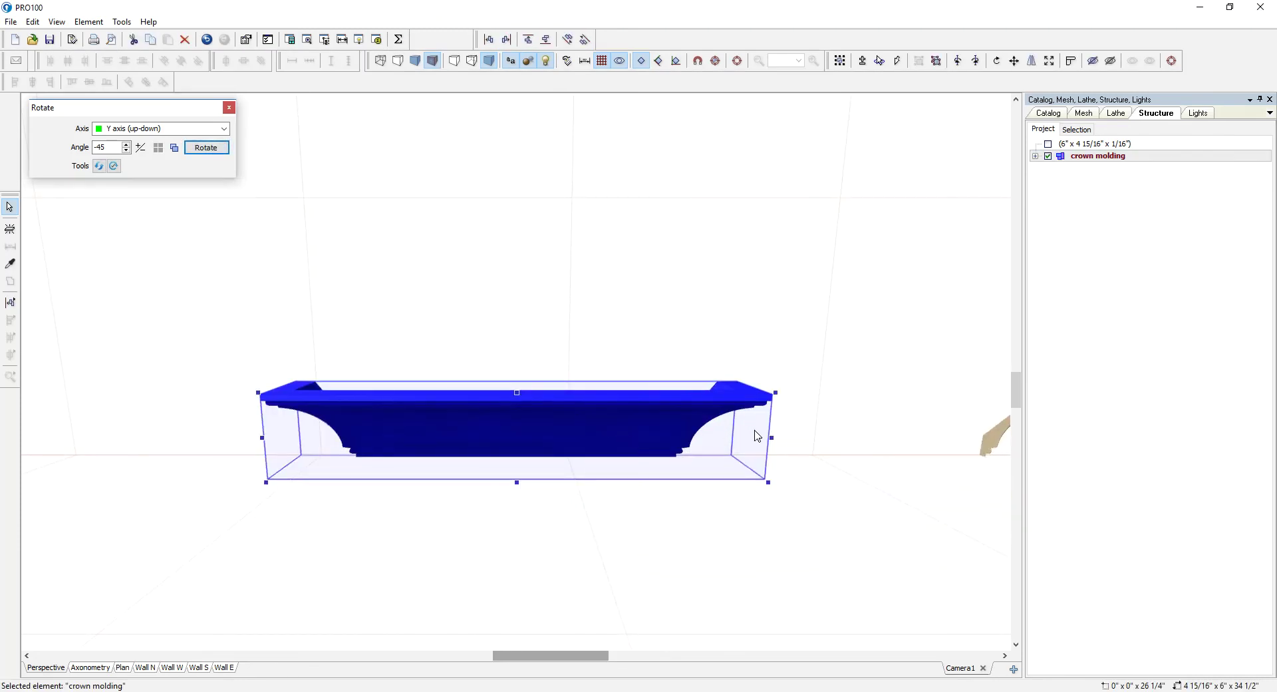
drag(772, 437, 691, 454)
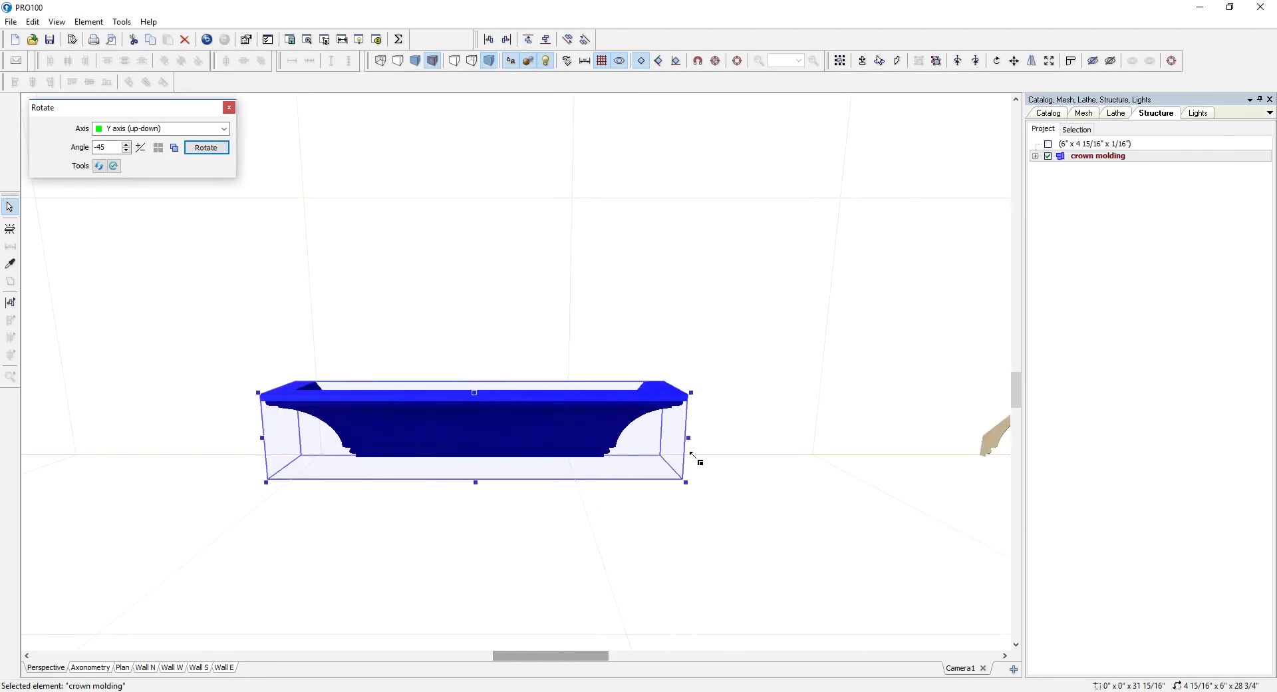
mouse_move(768, 477)
mouse_down()
mouse_move(717, 482)
mouse_move(778, 461)
mouse_move(792, 479)
mouse_up()
Examine the shortened crown molding from above and from its end, centering the view on the group
drag(600, 474, 629, 540)
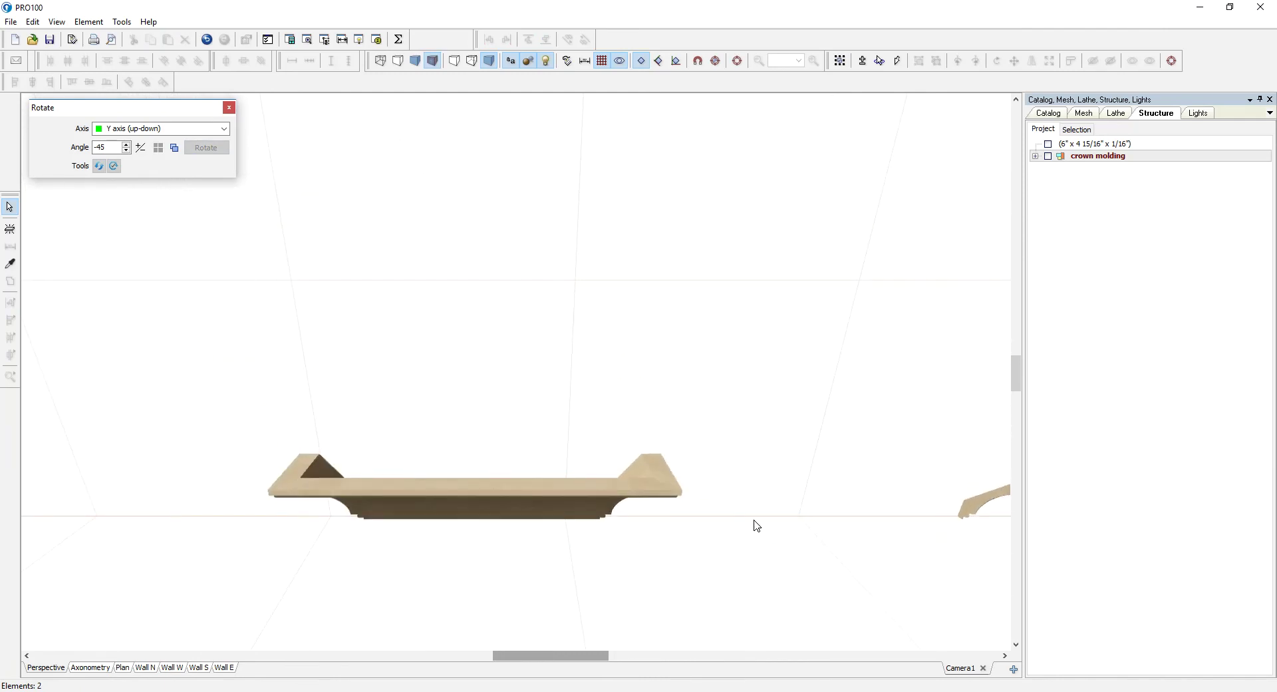
drag(1015, 383, 989, 377)
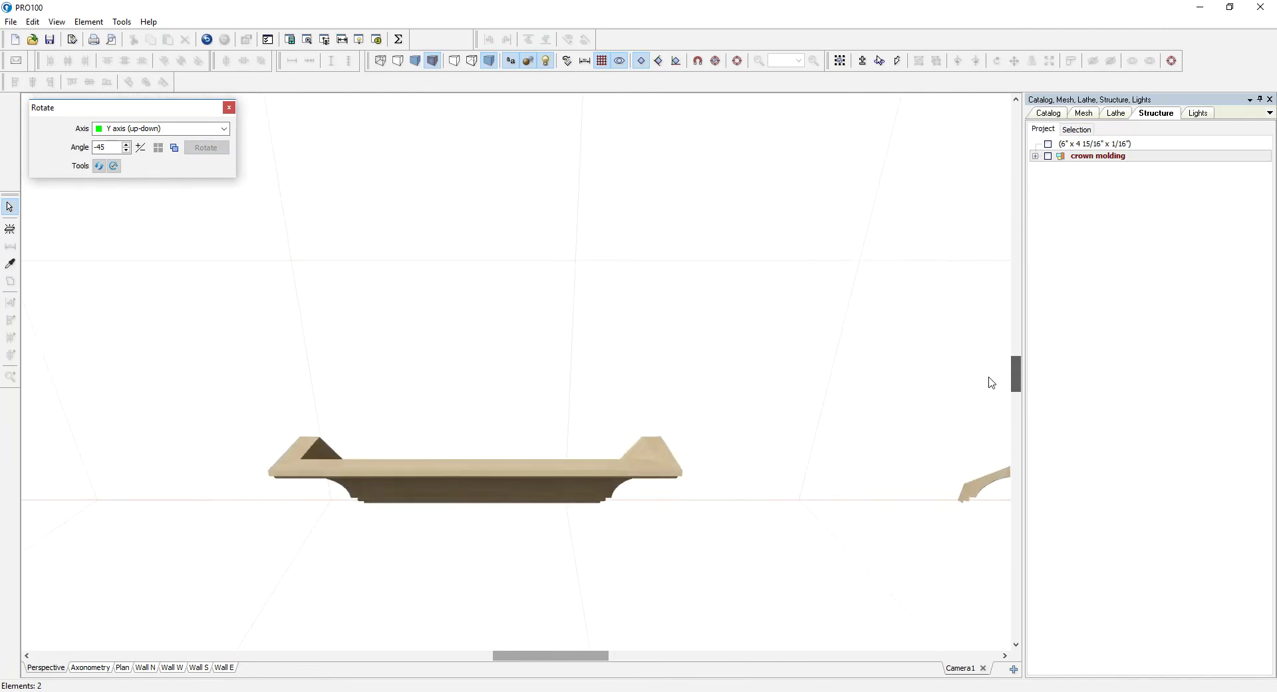
drag(653, 492, 656, 506)
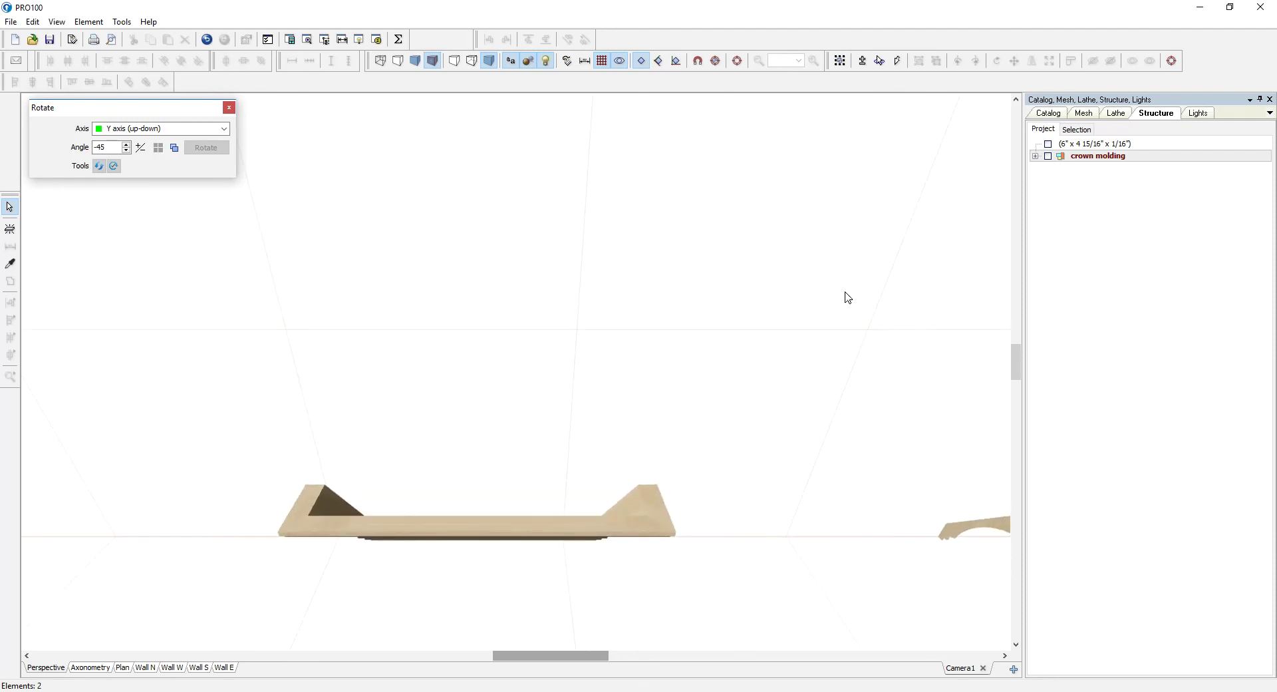
click(595, 526)
click(1171, 60)
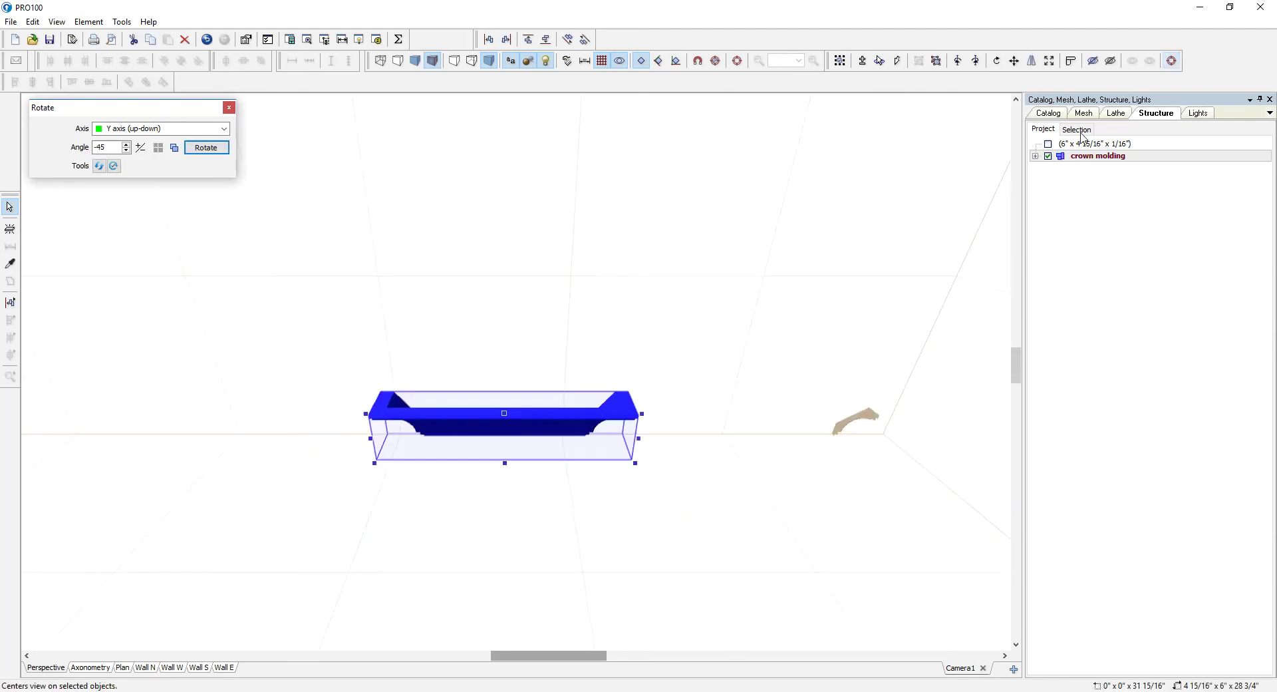
drag(842, 385, 815, 372)
scroll(715, 356, up, 3)
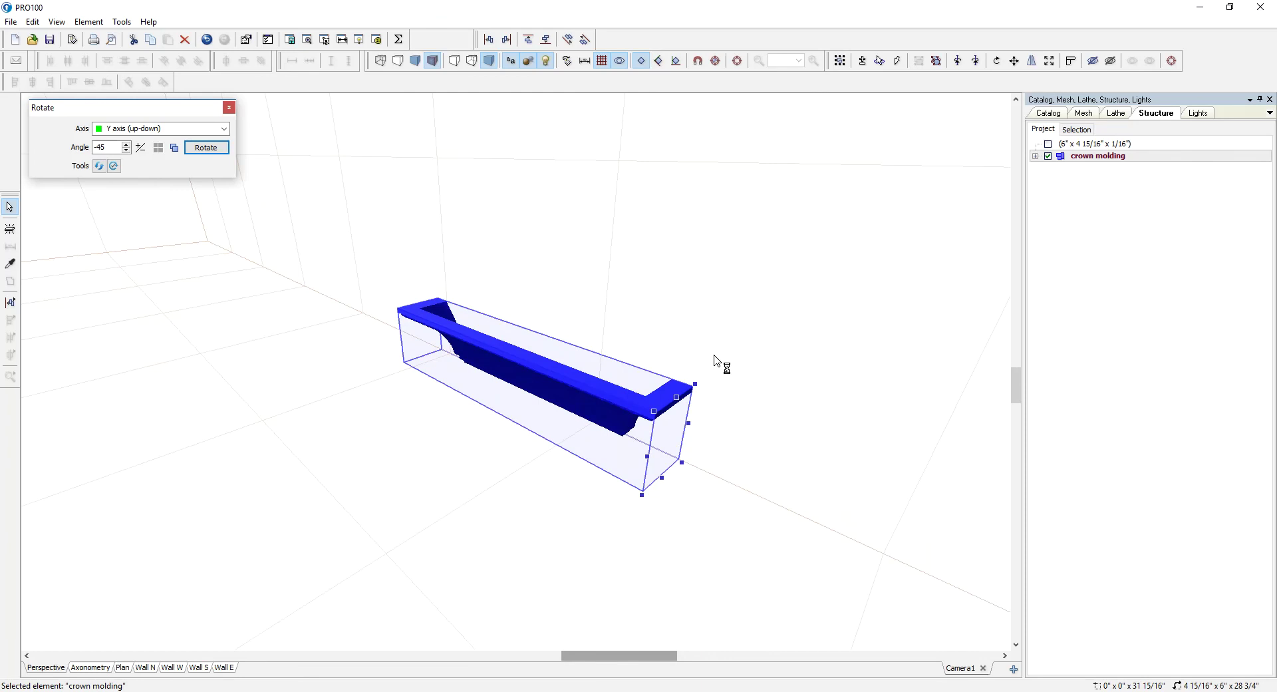
click(789, 384)
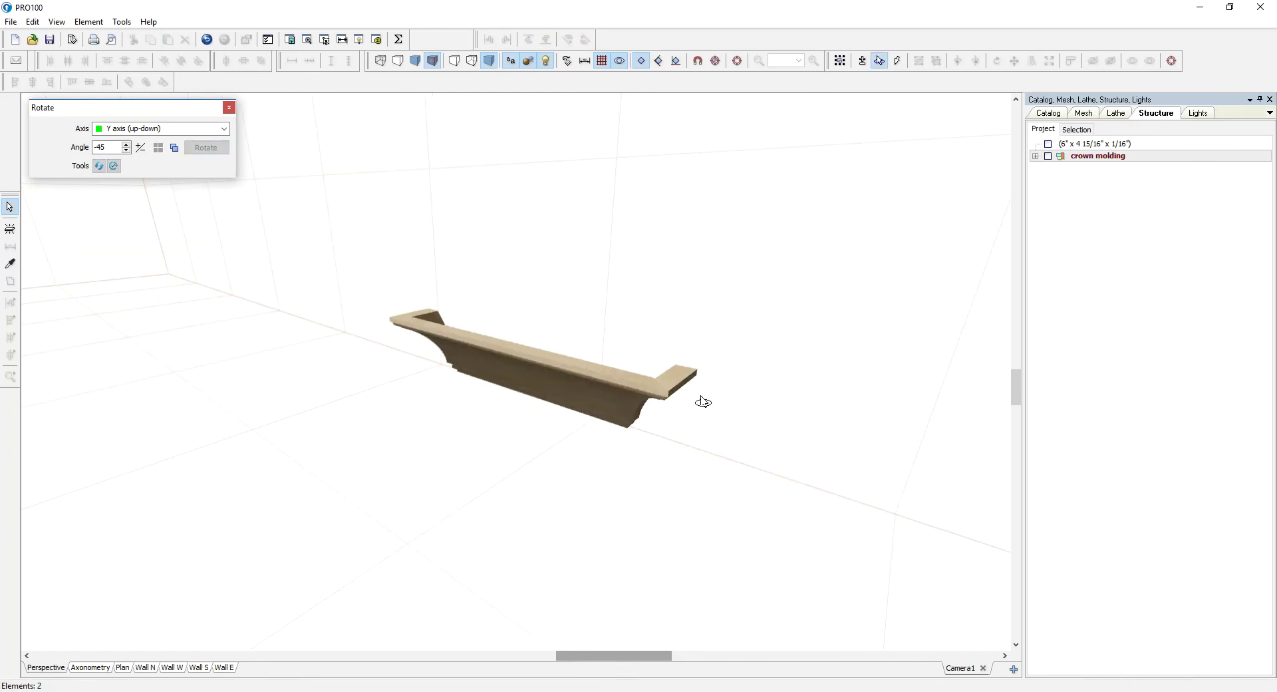
Round both corner pieces within the group by setting their lathe steps to 0 with the Corner option off, keeping the 90° angle
click(677, 392)
ctrl+click(420, 339)
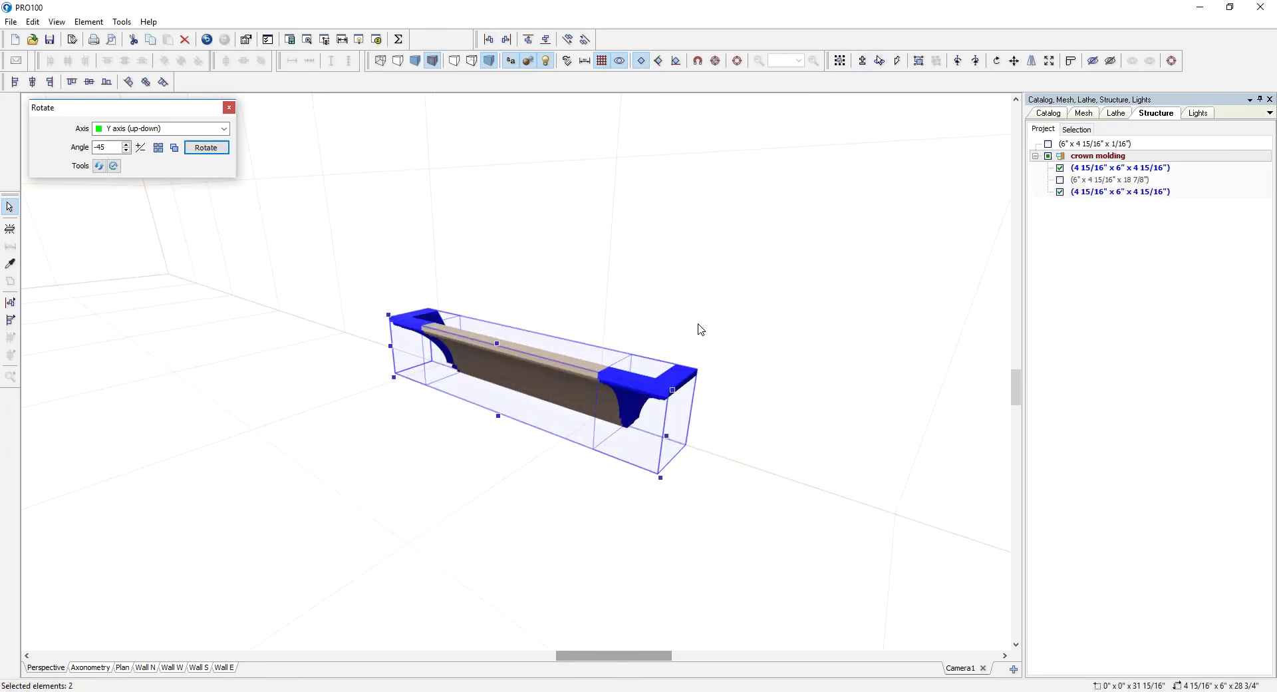
click(1115, 114)
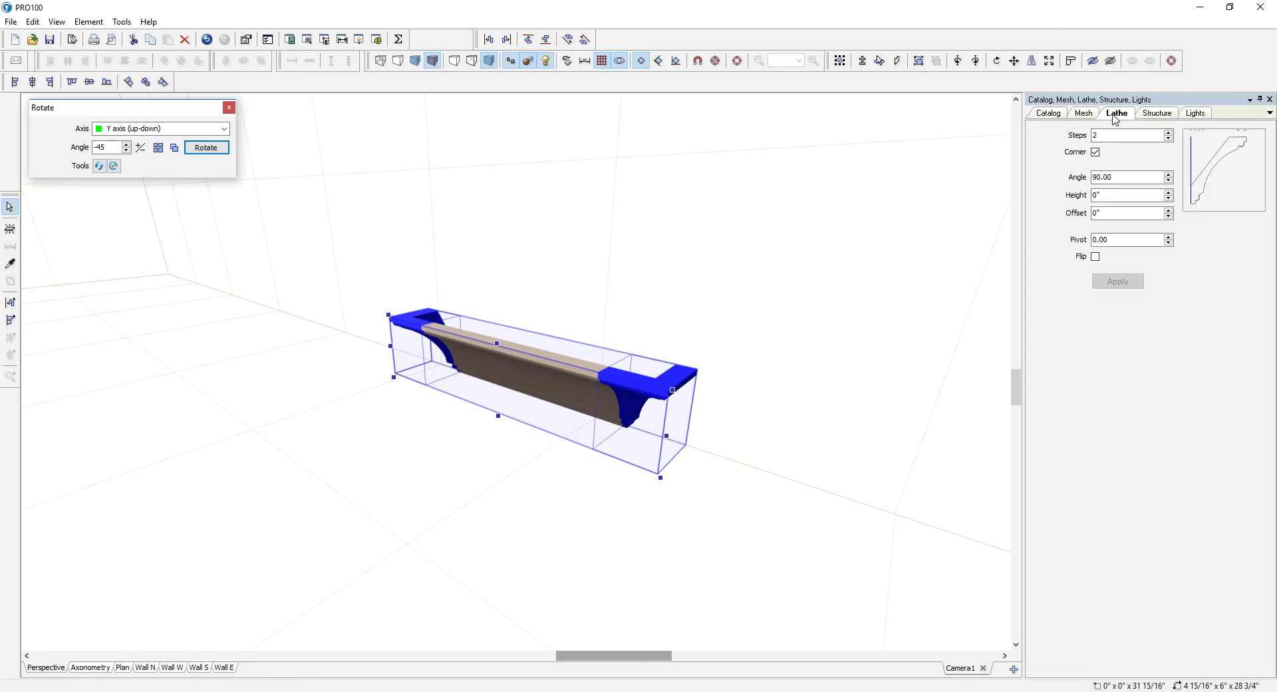
click(1168, 133)
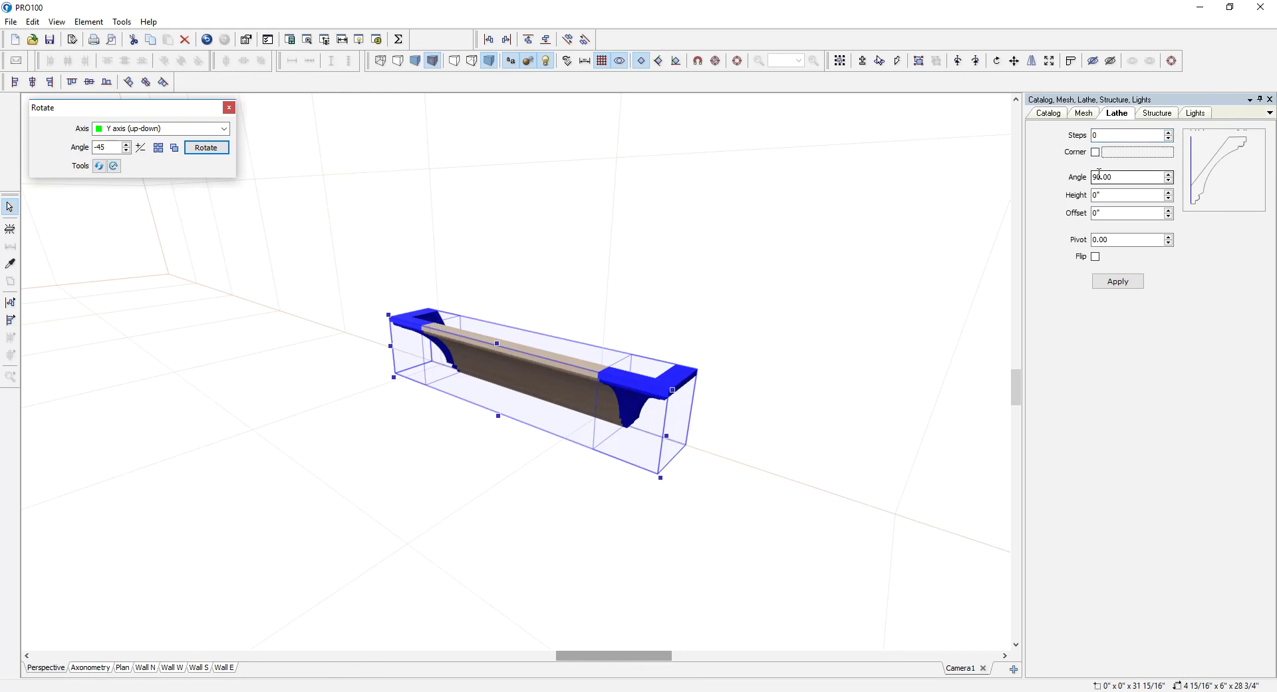
click(1132, 281)
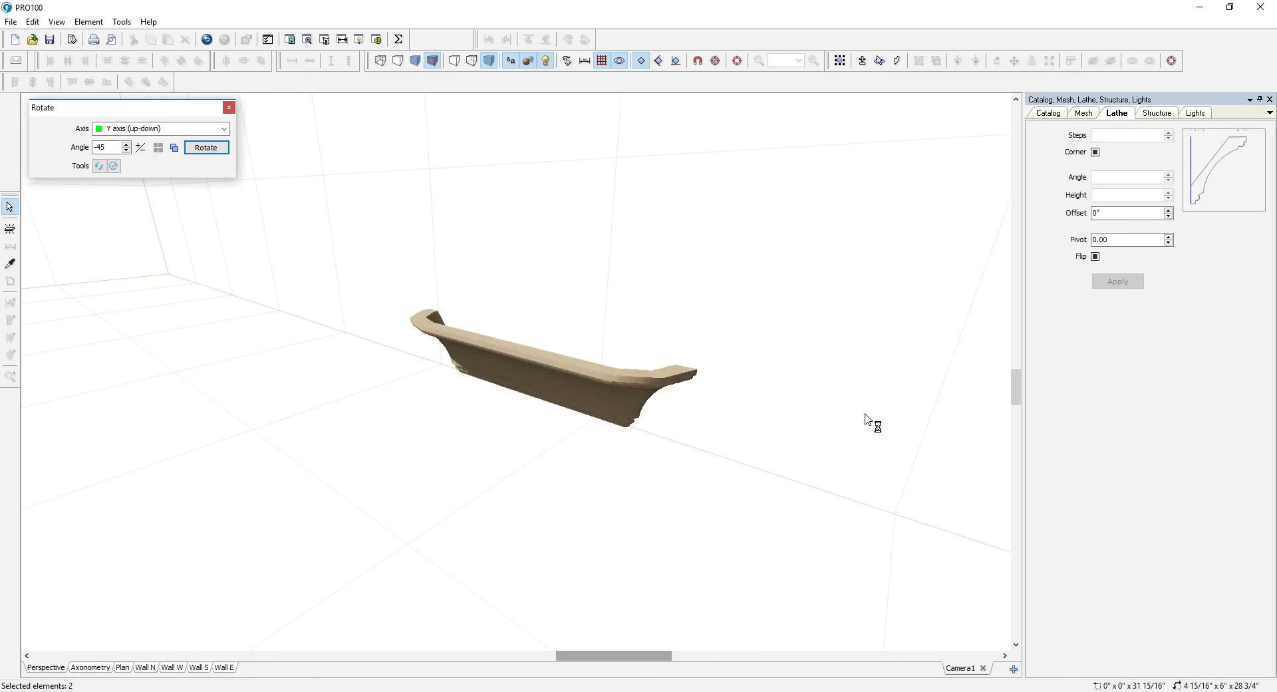
drag(865, 413, 868, 372)
scroll(836, 315, up, 4)
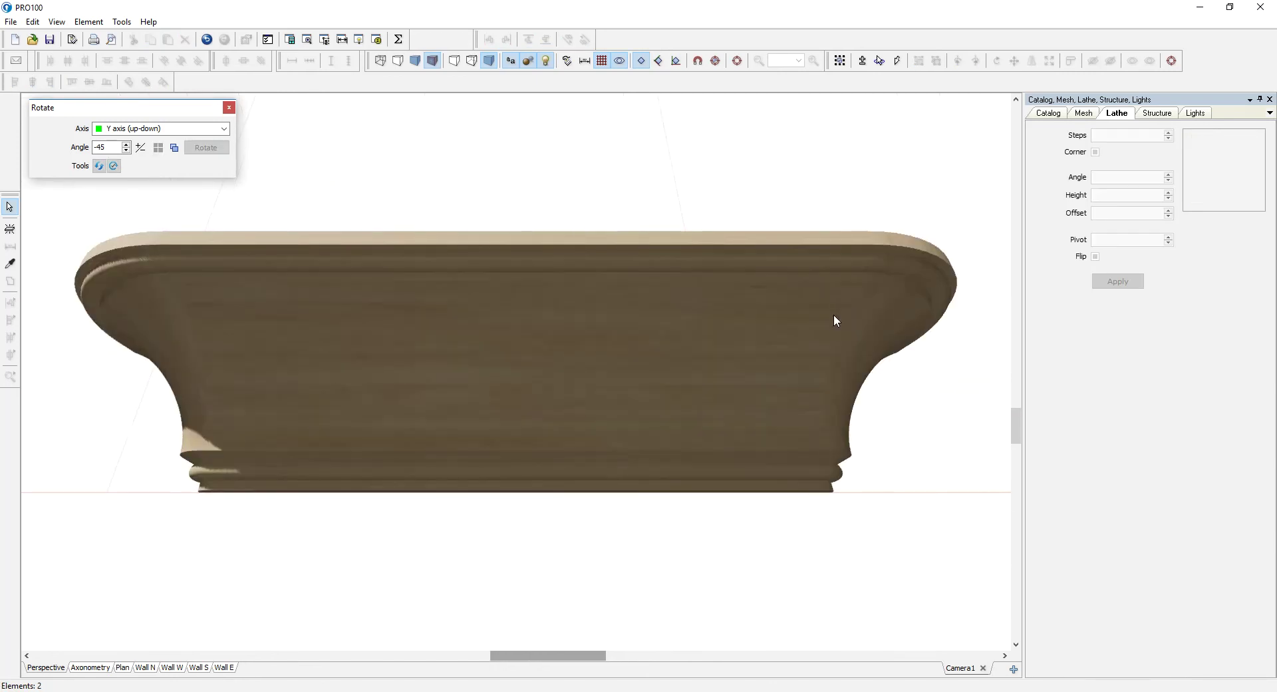
Check the catalog destination and name offered for saving the crown molding group, leaving it unsaved
drag(877, 413, 592, 443)
scroll(938, 441, down, 5)
click(516, 373)
right_click(517, 373)
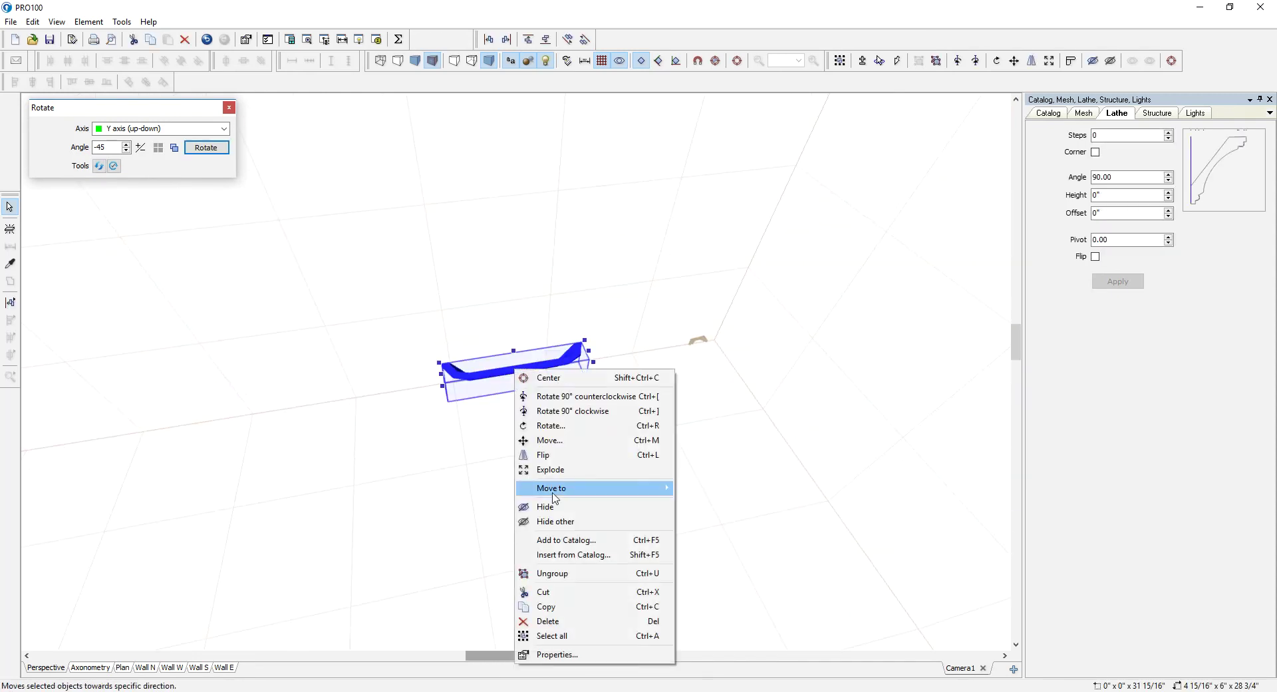
click(598, 539)
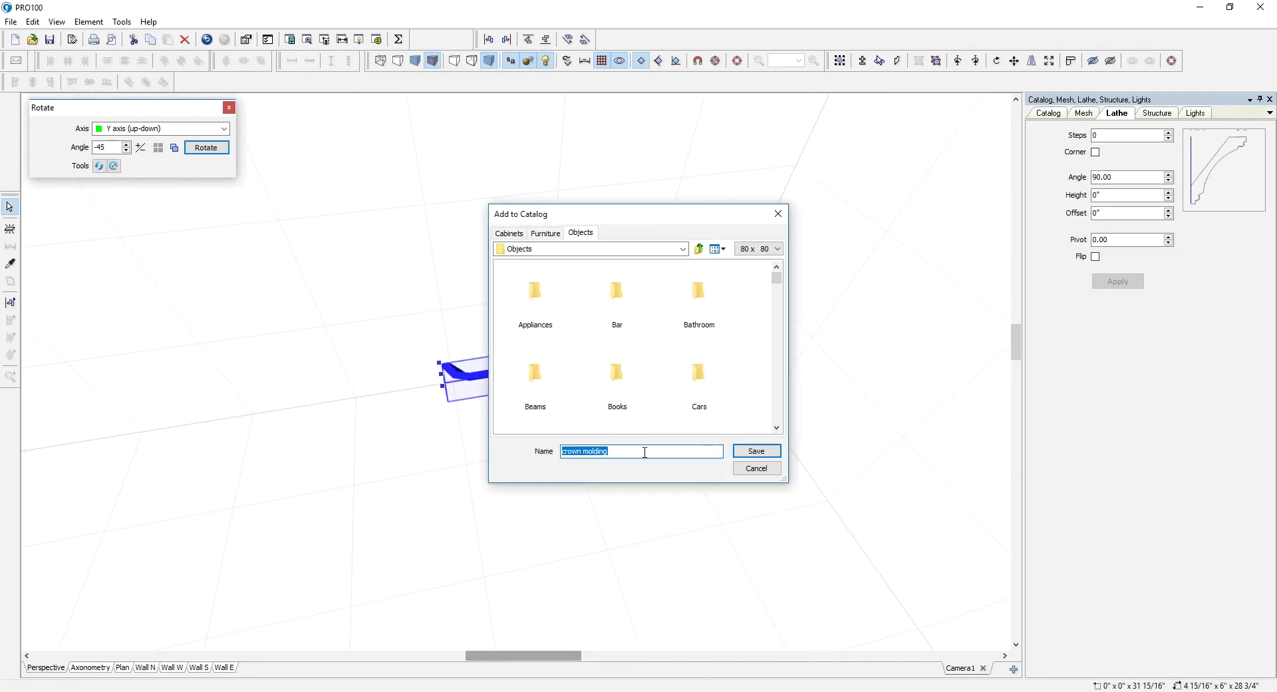
click(777, 214)
Set the lathe angle of the corner piece at the molding's end nearest the loose profile to 45° and apply it
drag(685, 399, 802, 371)
scroll(666, 340, up, 2)
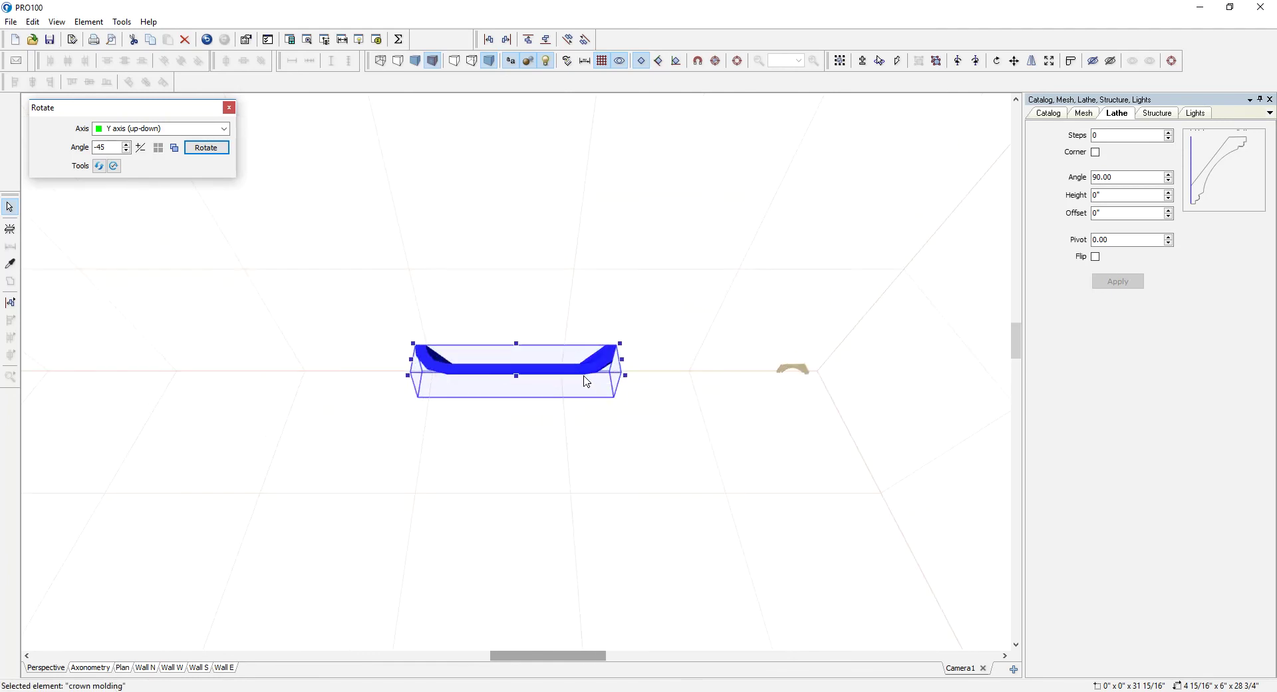
scroll(586, 381, up, 3)
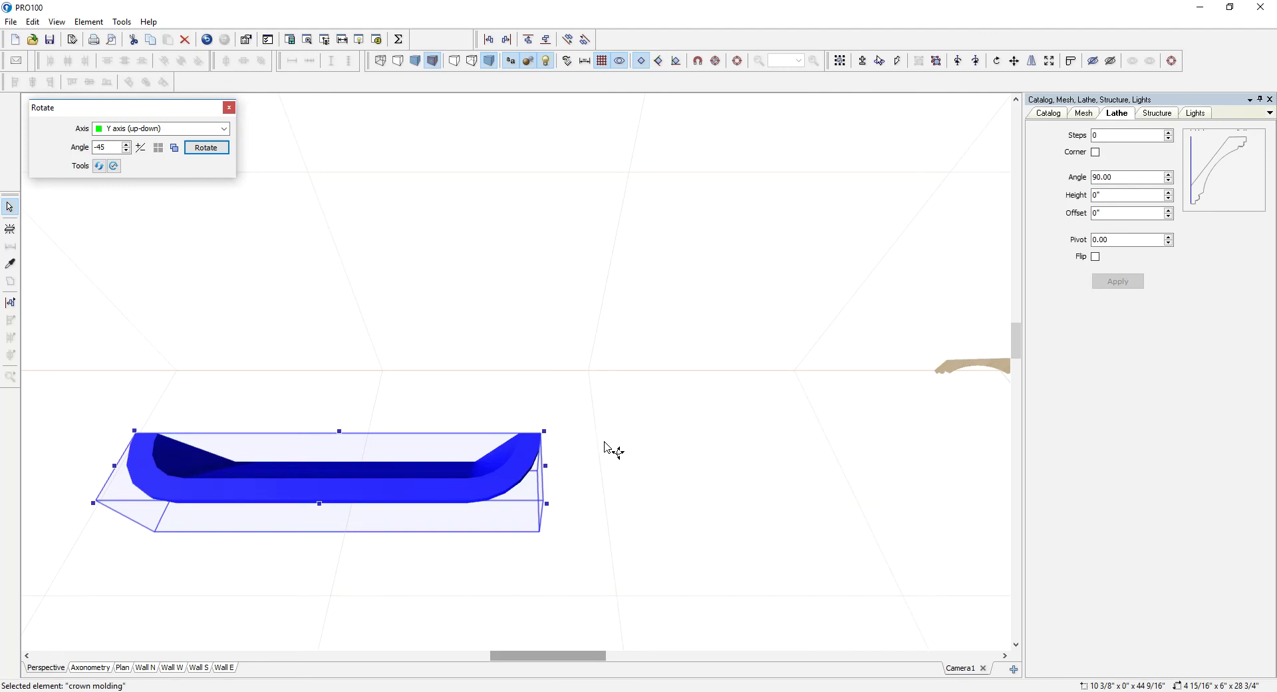
drag(613, 451, 543, 429)
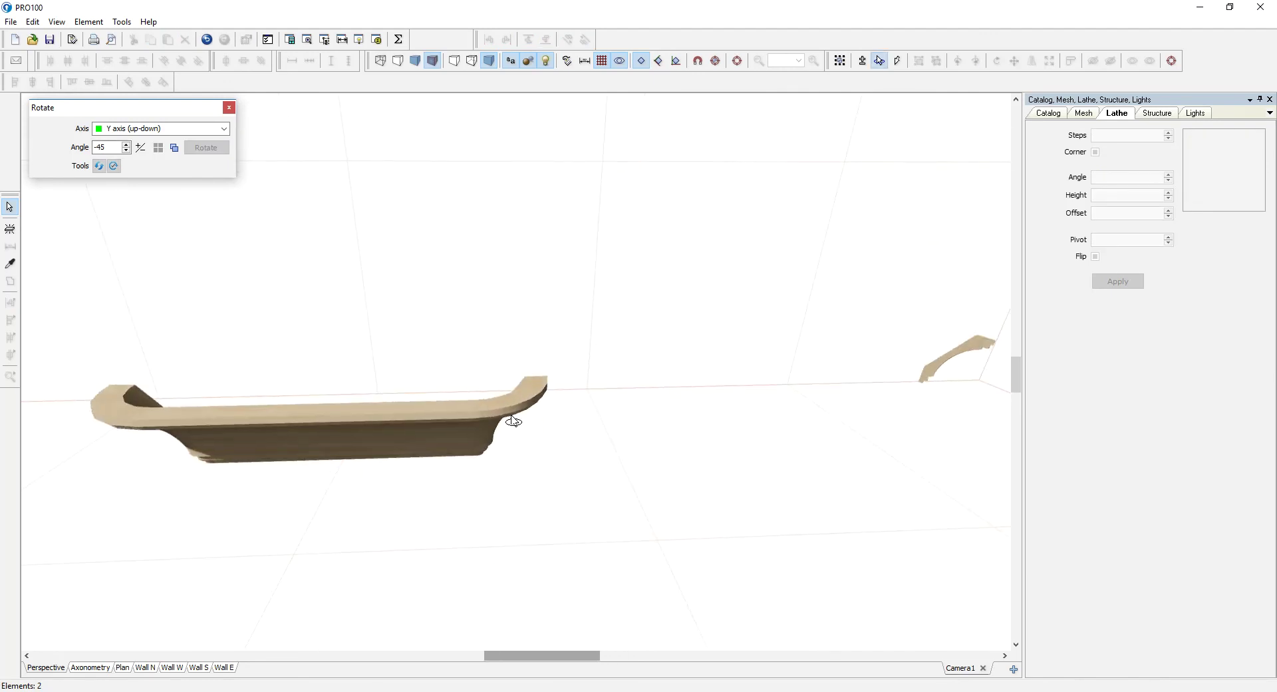
click(513, 420)
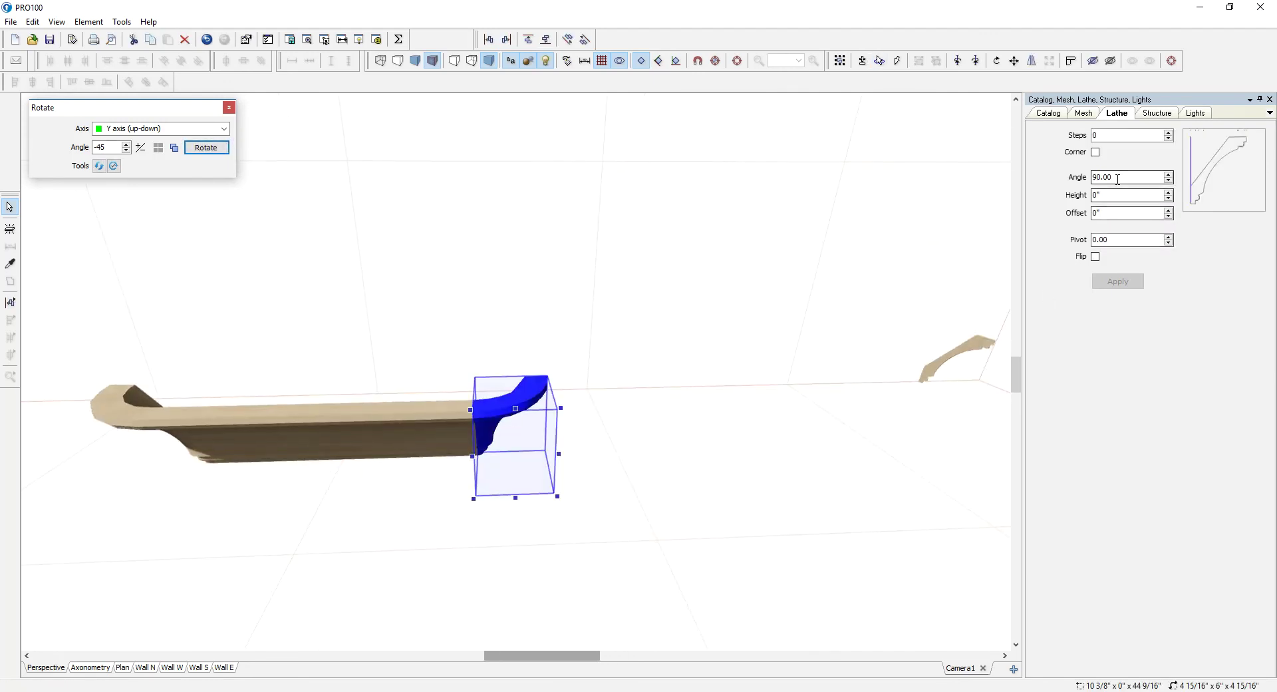
drag(1117, 179, 1079, 183)
text(45)
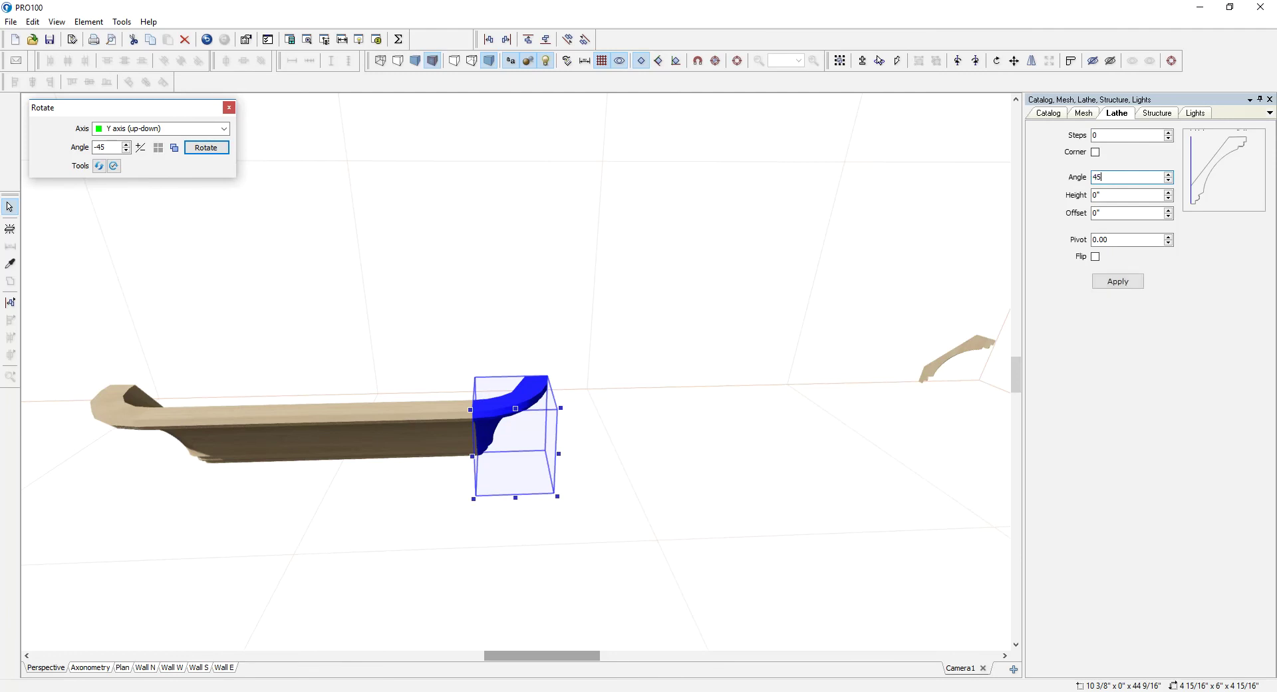
click(1118, 281)
Rotate the 45° corner piece about the Y axis in 45° increments until it turns toward the end of the straight length
click(721, 410)
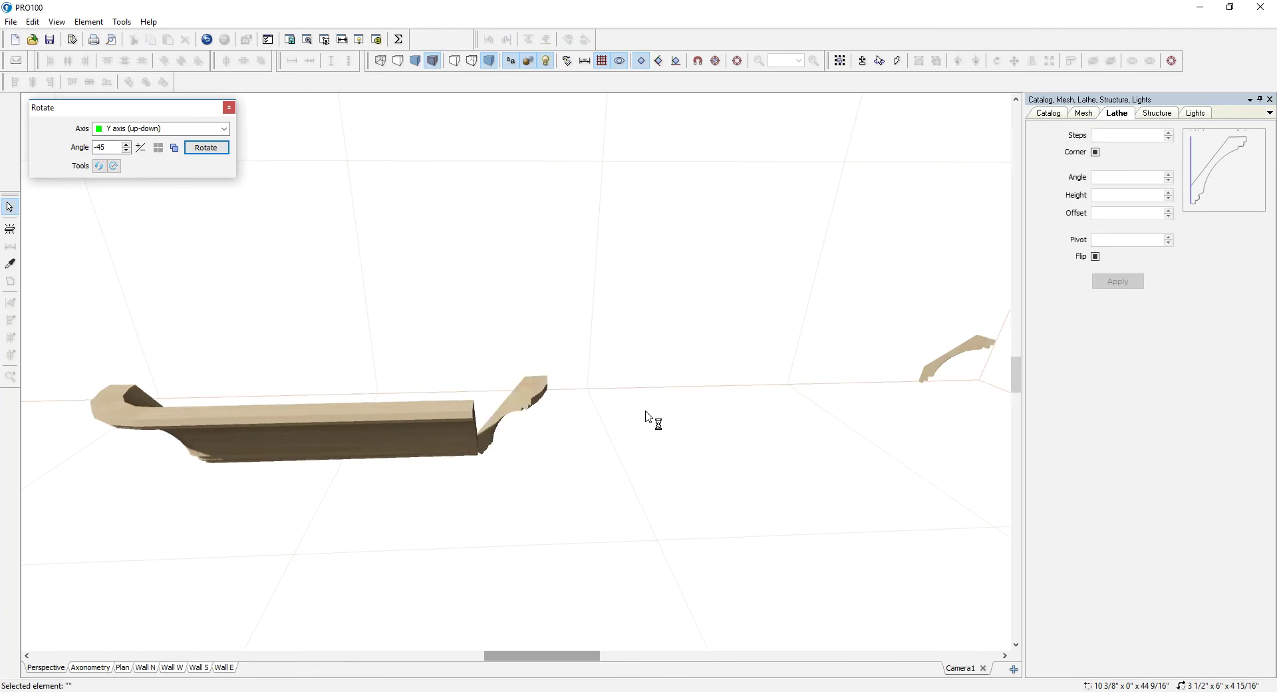
click(525, 405)
middle_drag(707, 262, 704, 330)
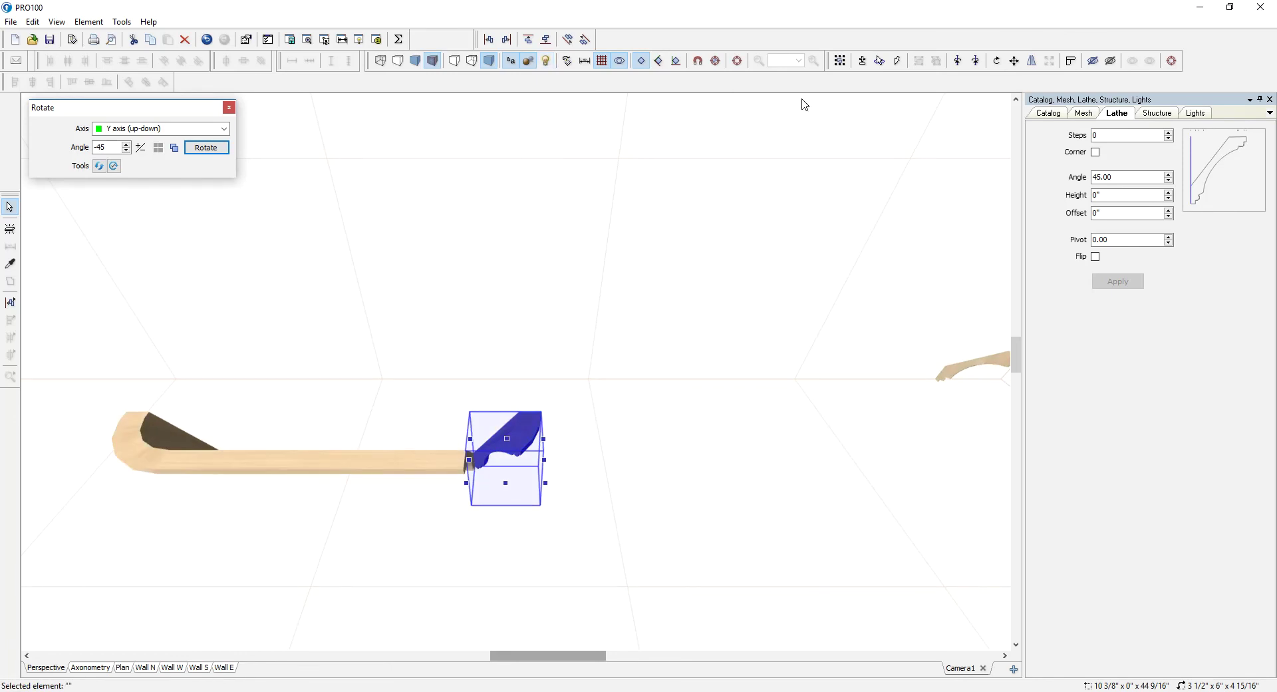
click(1171, 63)
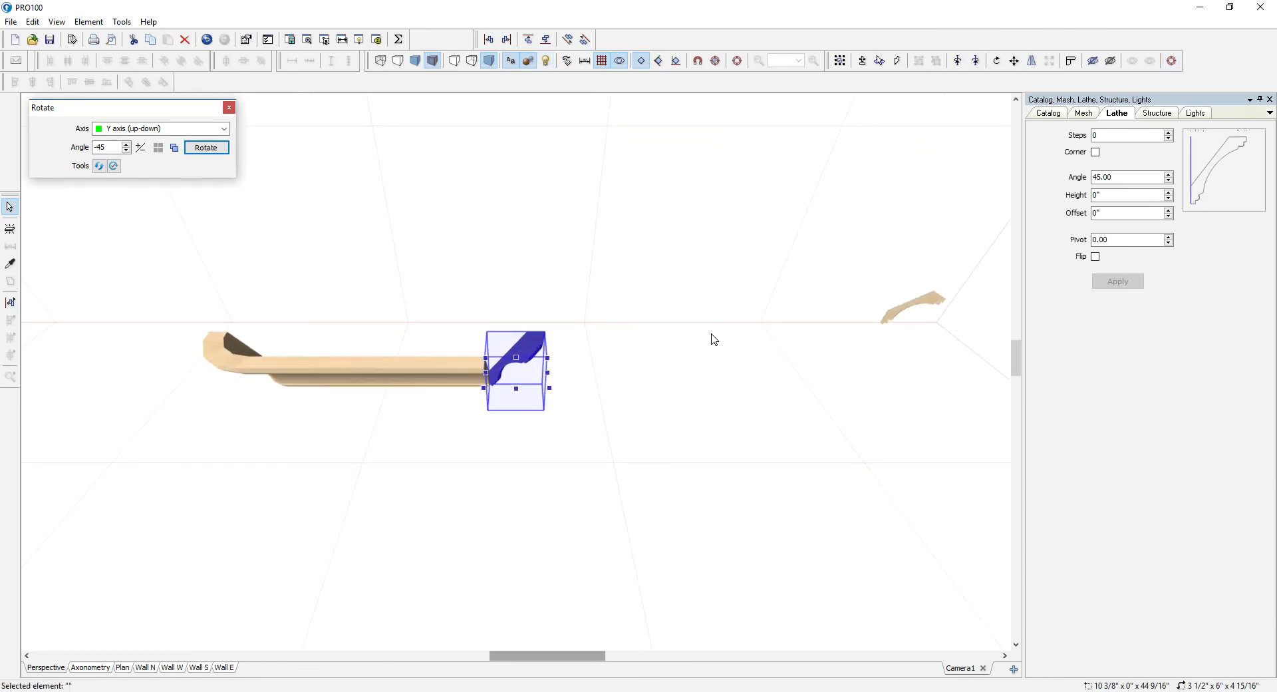
scroll(714, 339, up, 3)
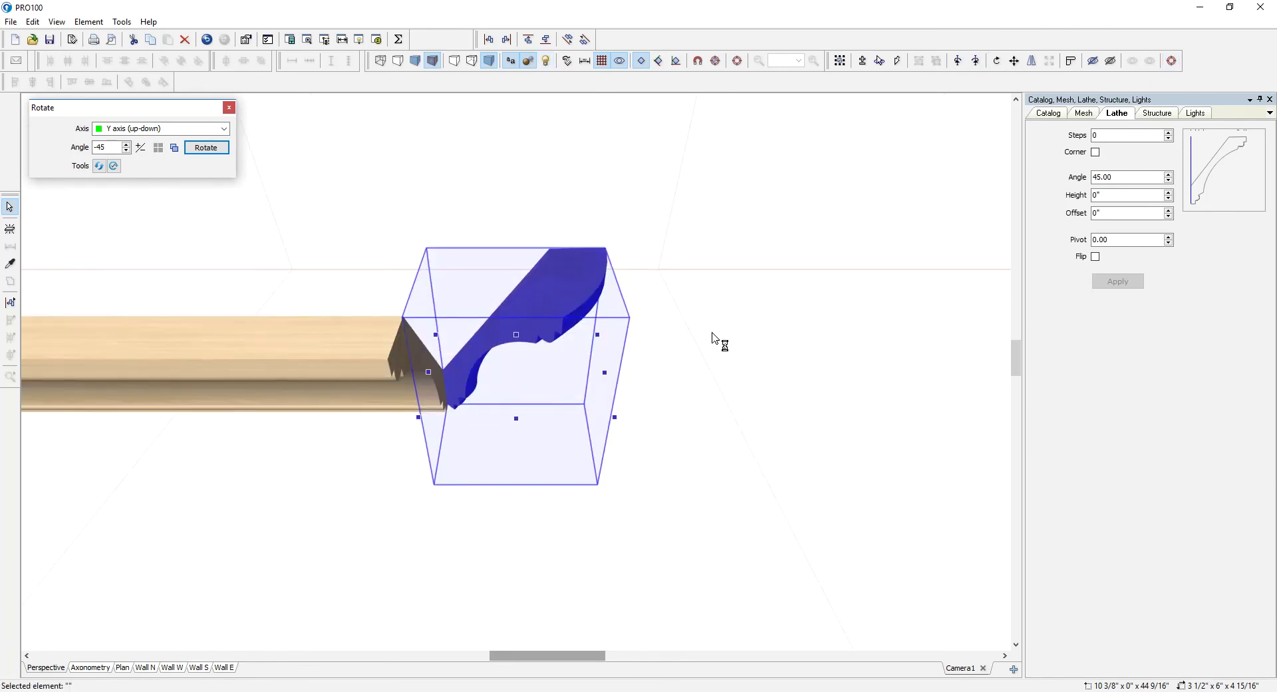
click(206, 149)
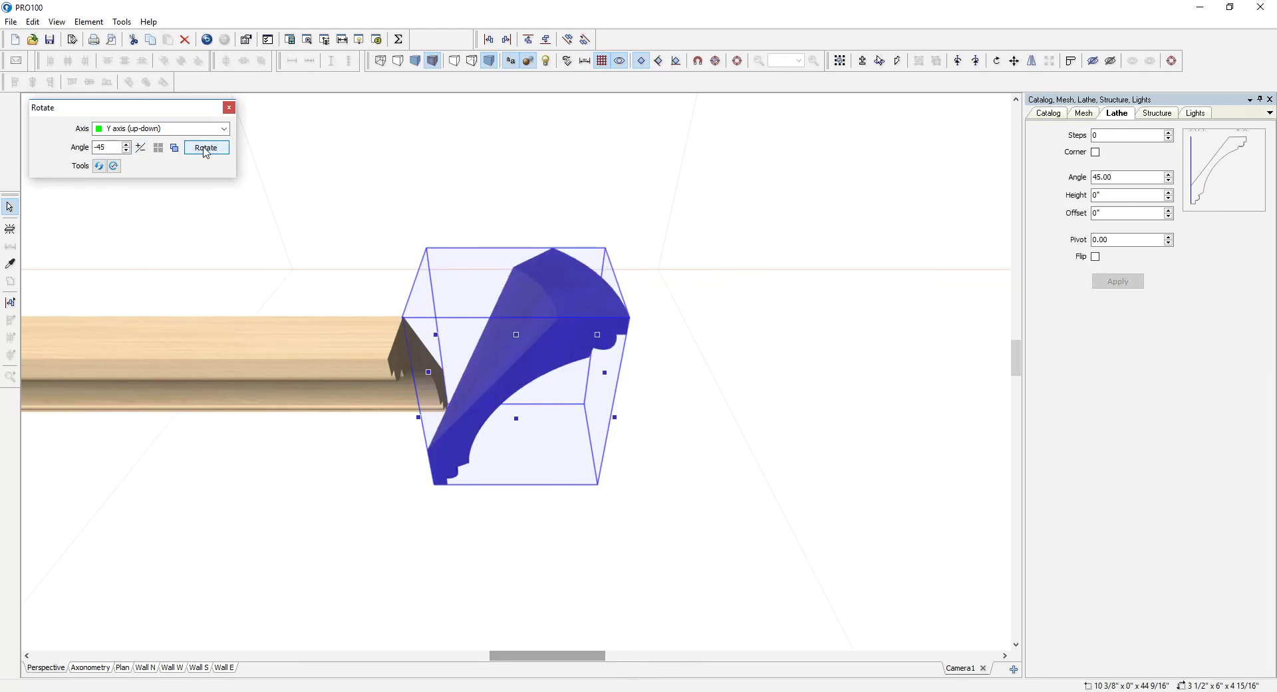
click(140, 147)
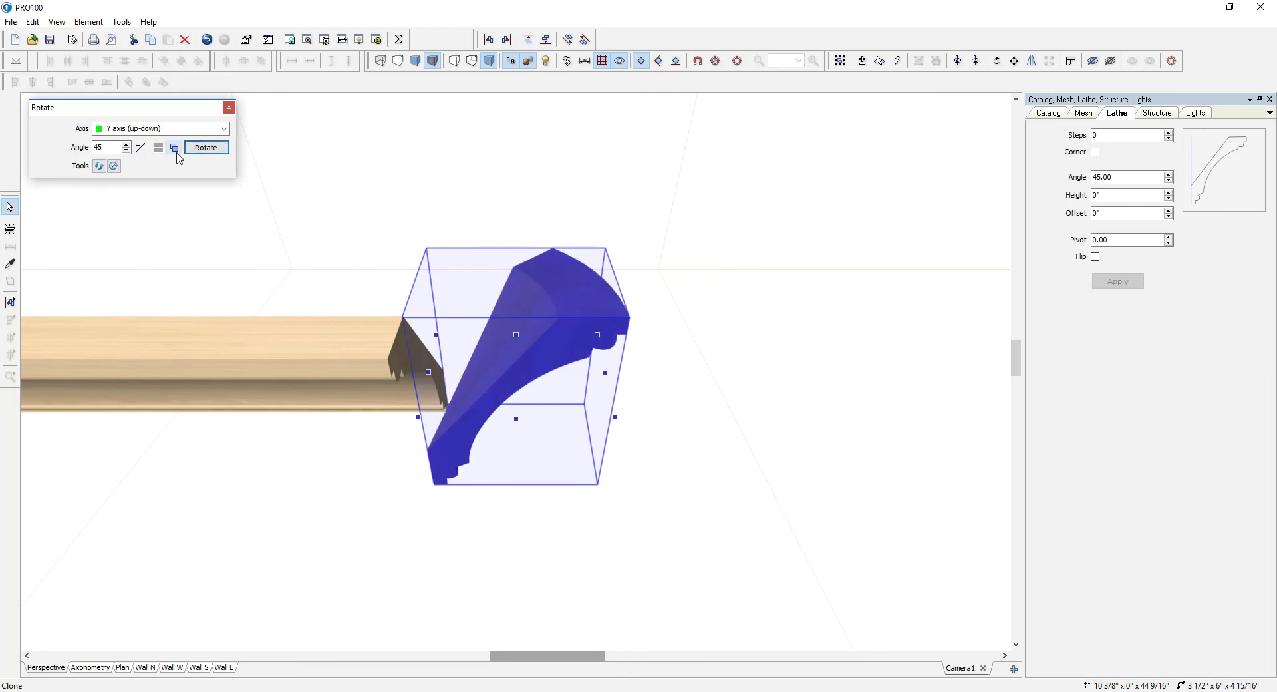
click(206, 148)
click(206, 149)
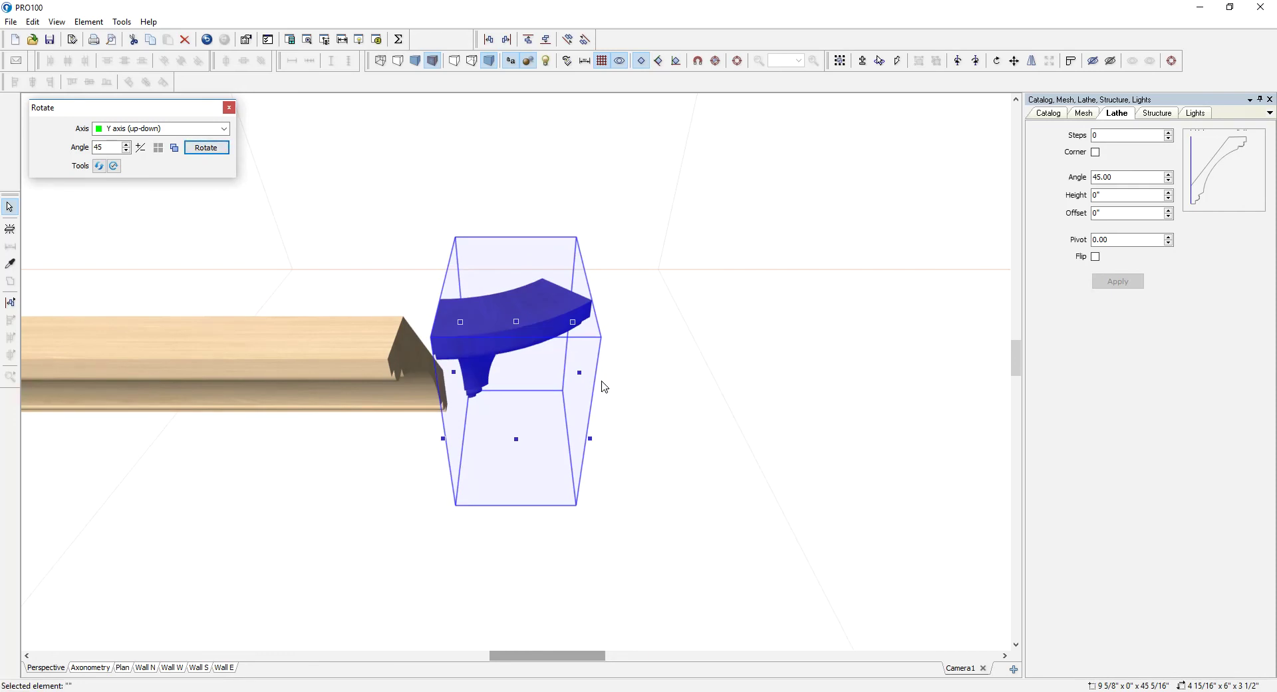
Move the rotated corner piece against the end of the straight molding length
drag(603, 380, 628, 397)
drag(503, 359, 449, 397)
click(642, 389)
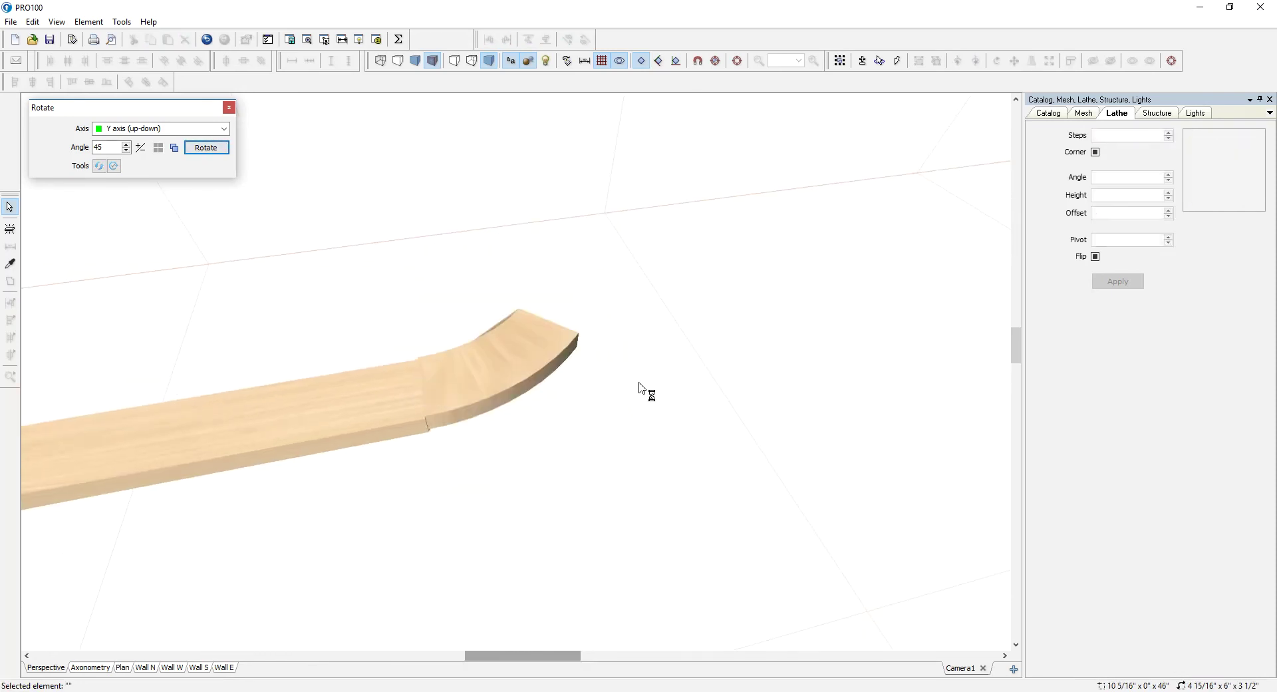
Align the 45° corner piece flush with the front edge of the straight molding length
click(408, 413)
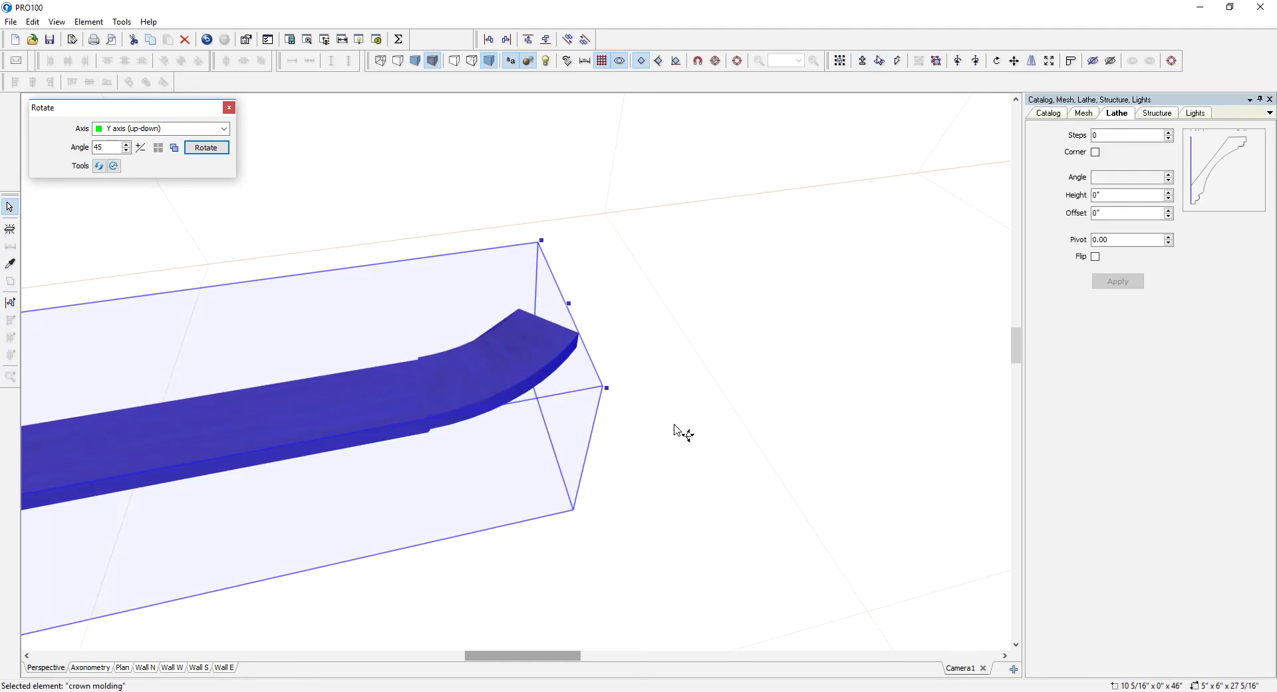
click(676, 433)
click(493, 401)
shift+click(421, 414)
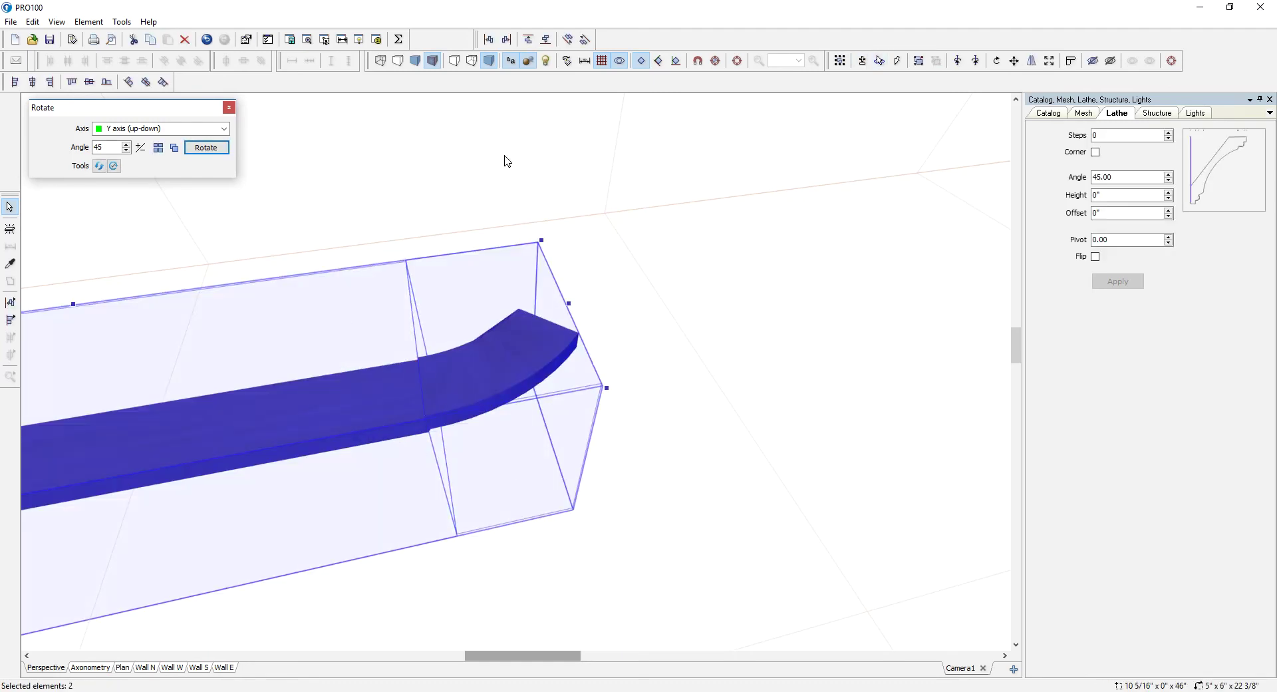
click(50, 84)
click(678, 439)
drag(679, 439, 604, 439)
right_drag(602, 446, 635, 467)
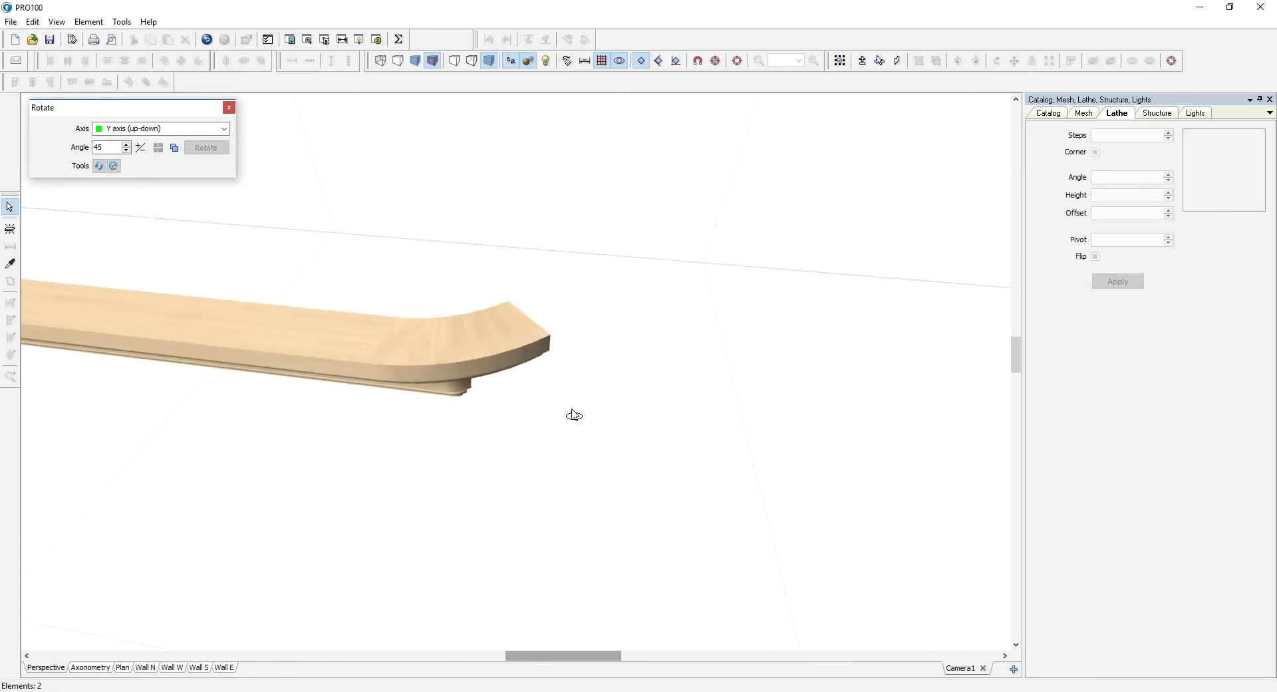
Try the end corner piece with a 90° lathe angle, 2 steps and the Corner option on
click(512, 368)
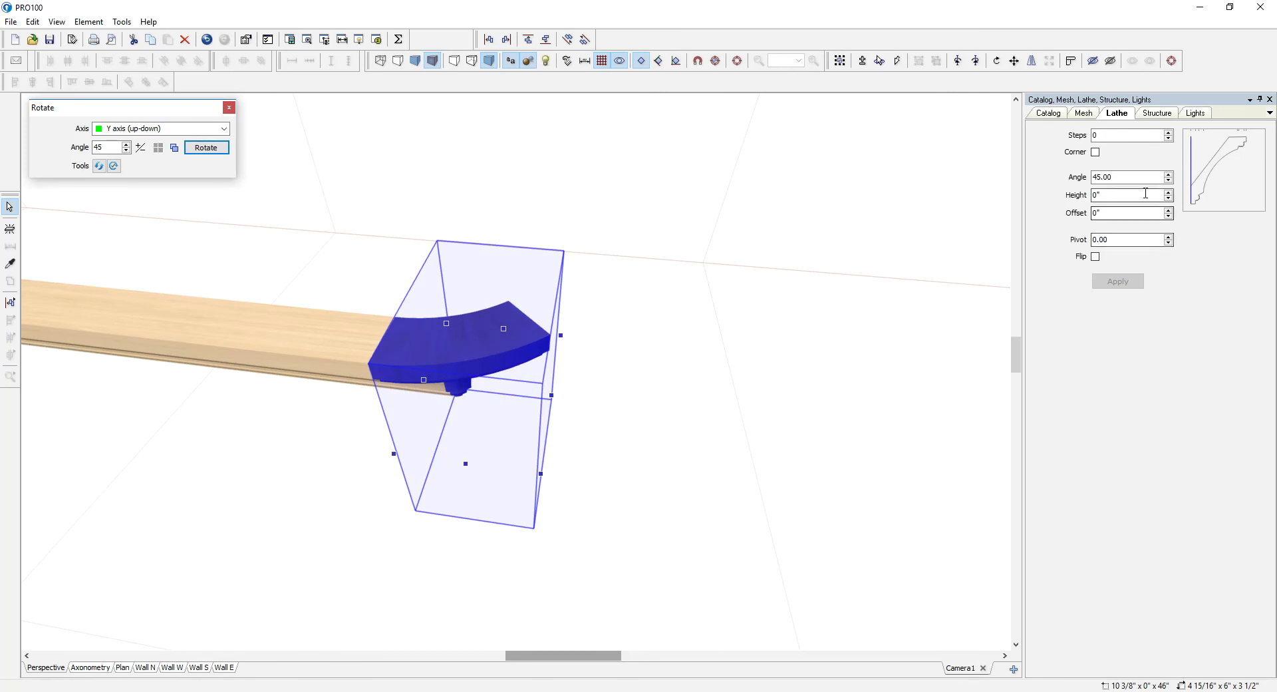
double_click(1131, 177)
text(90)
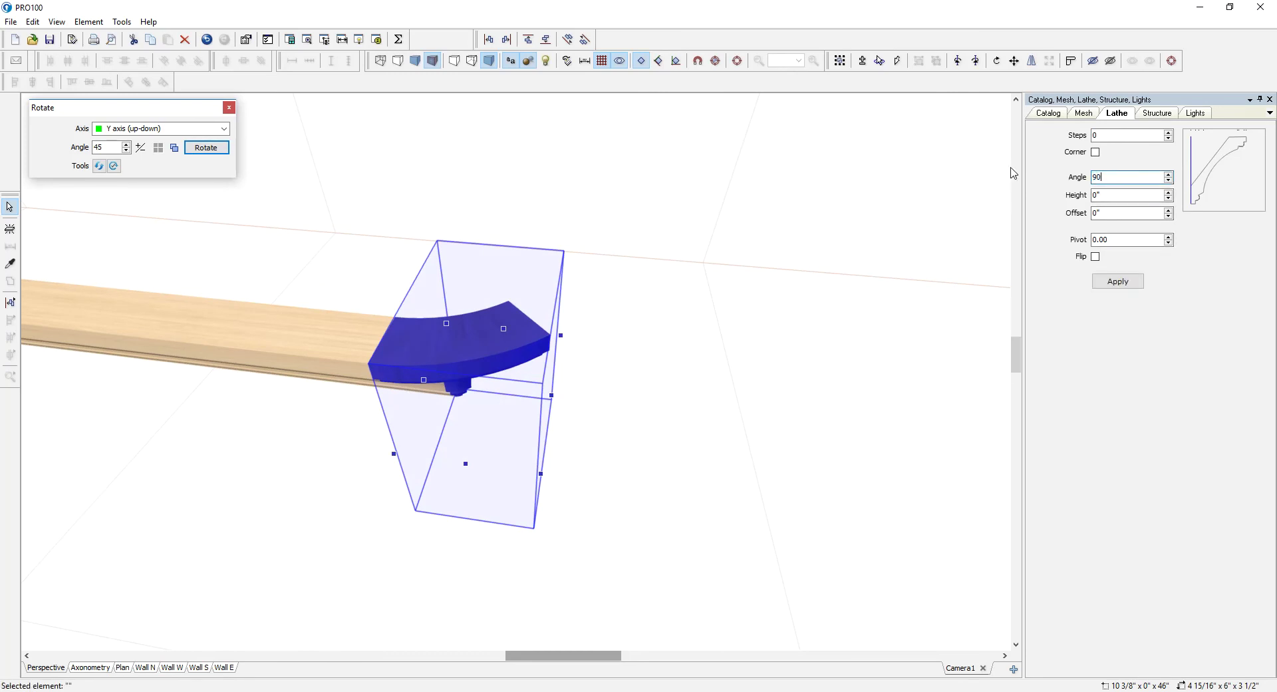
drag(1110, 137, 1059, 141)
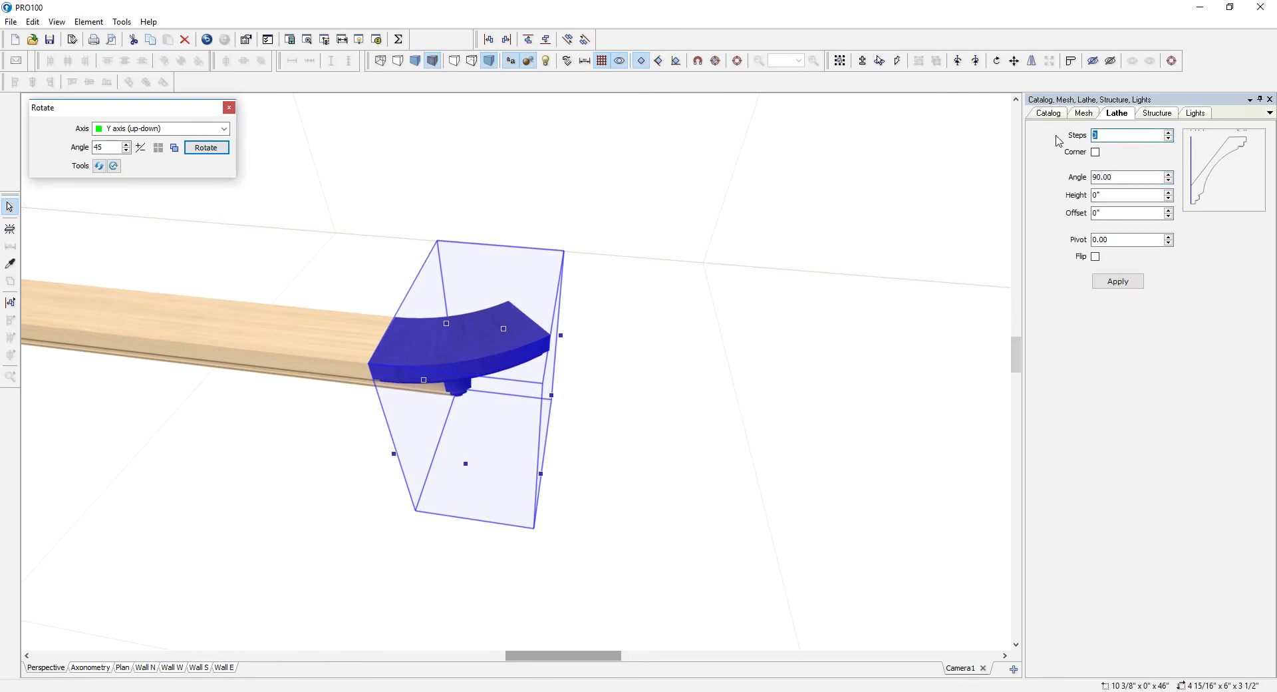
text(2)
click(1095, 153)
click(1118, 281)
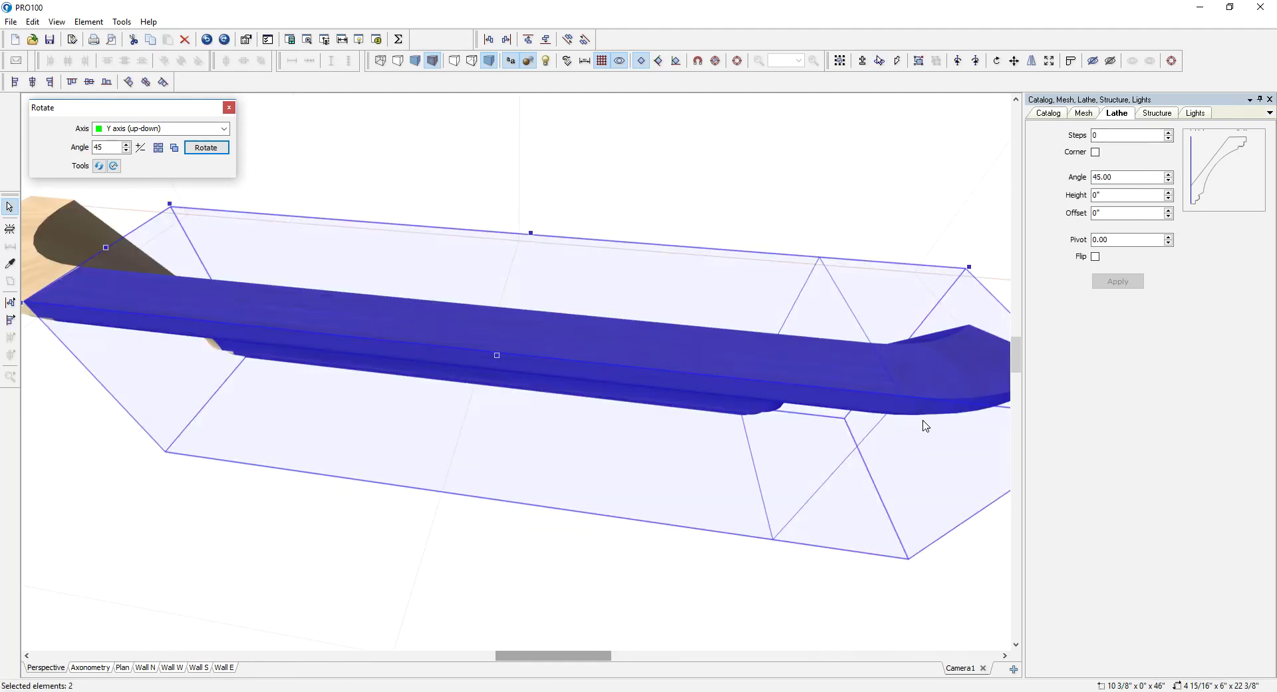
Make the 45° end corner a sharp miter by setting its lathe steps to 2 with the Corner option on
click(777, 486)
drag(777, 486, 730, 578)
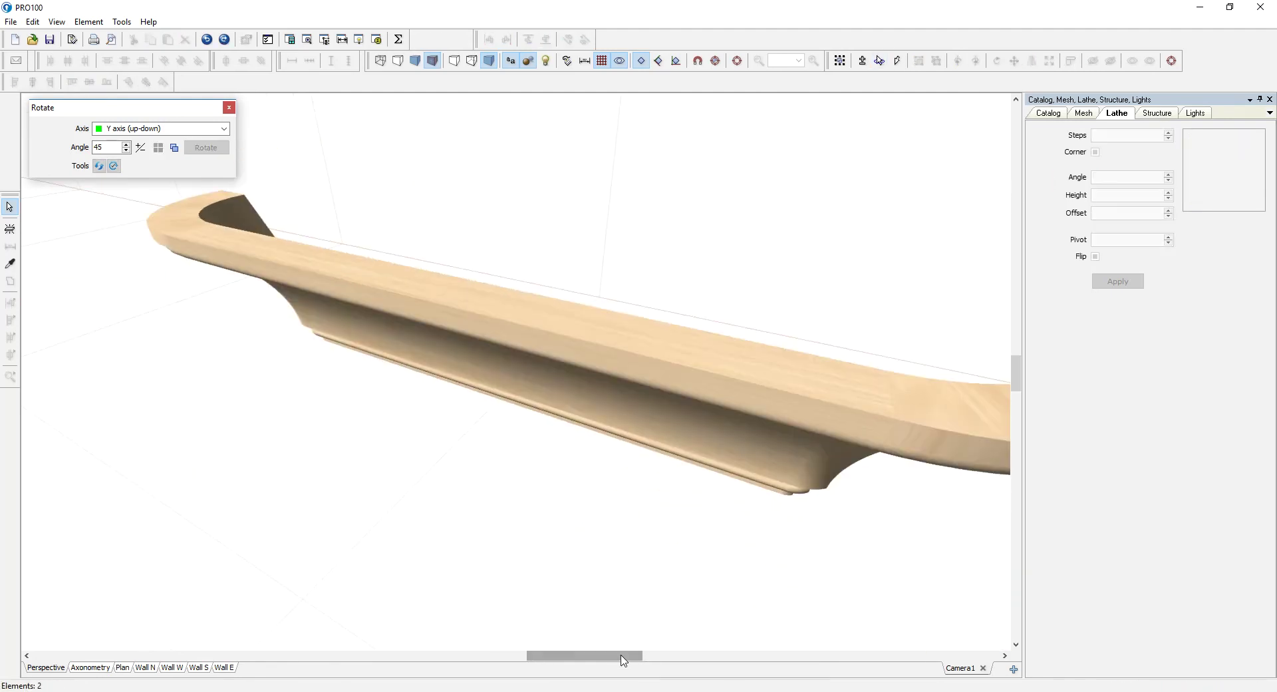
drag(622, 655, 600, 570)
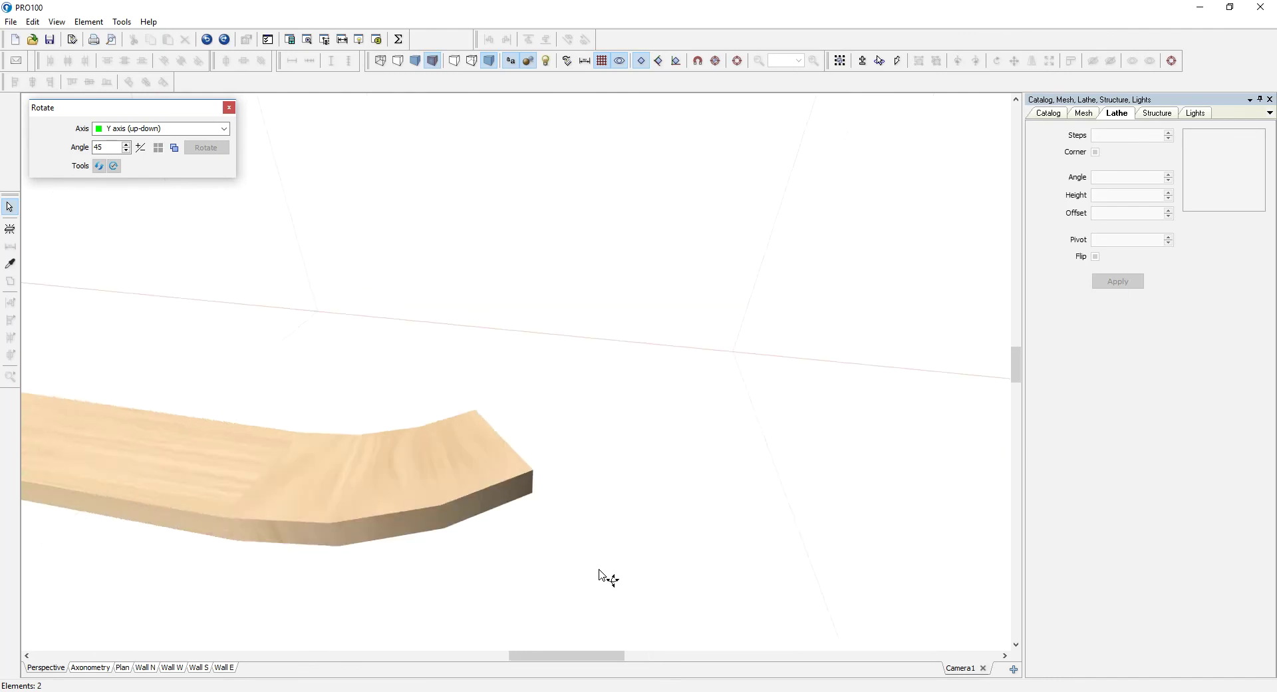
click(478, 476)
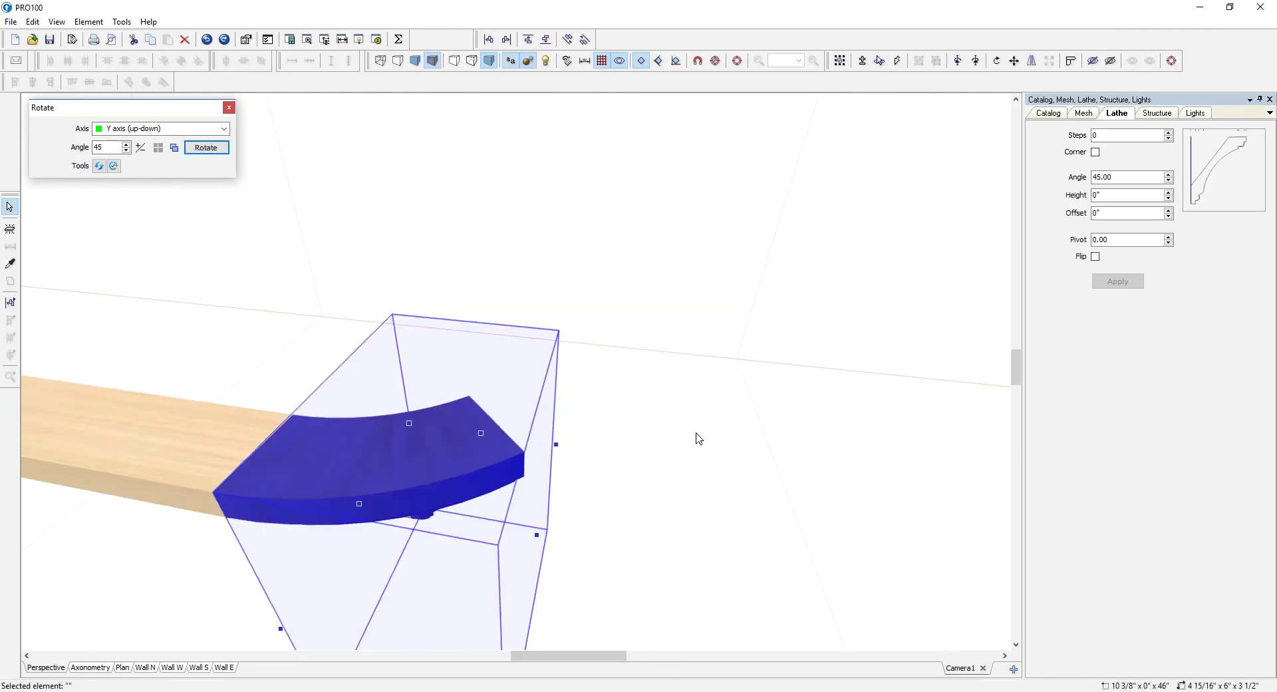
click(1169, 132)
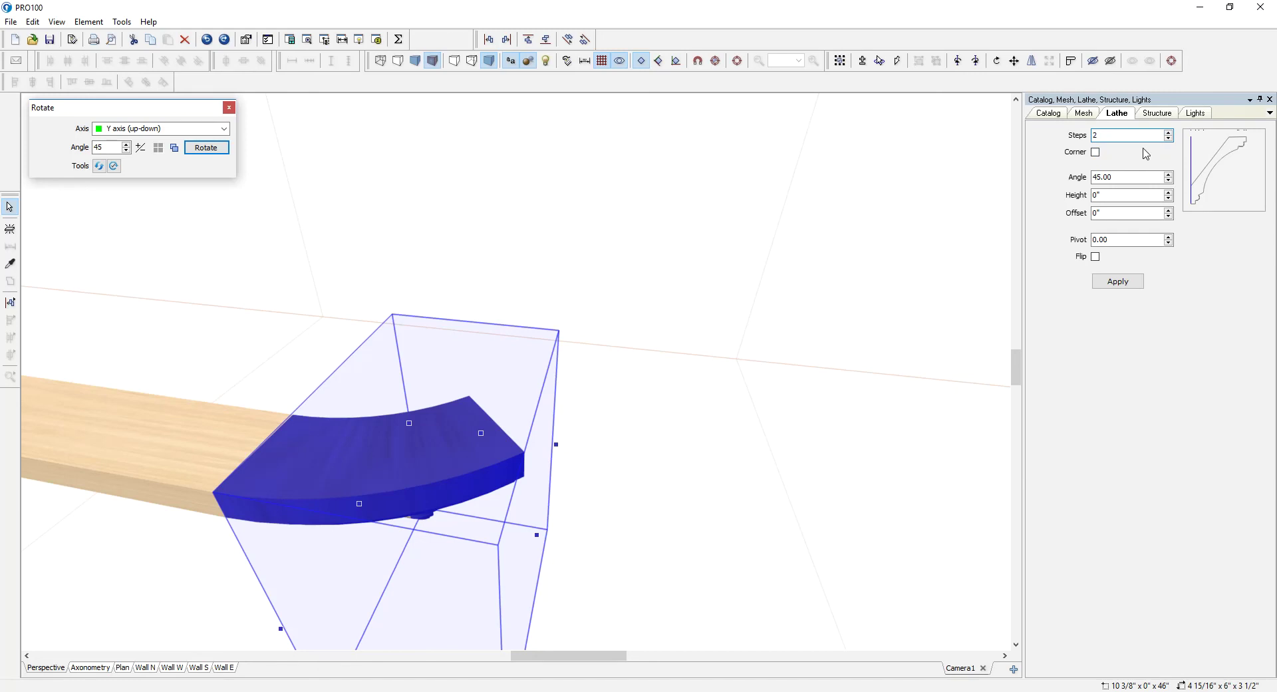
click(1095, 152)
click(1118, 282)
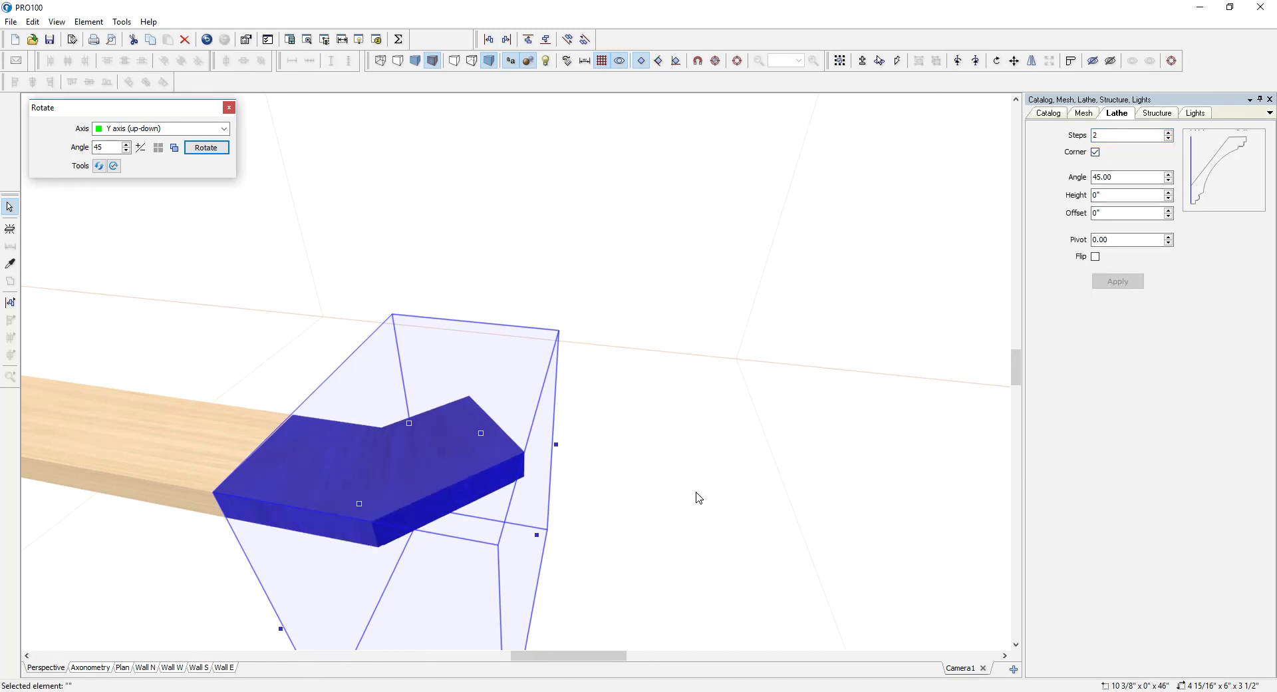
click(607, 574)
drag(604, 568, 592, 523)
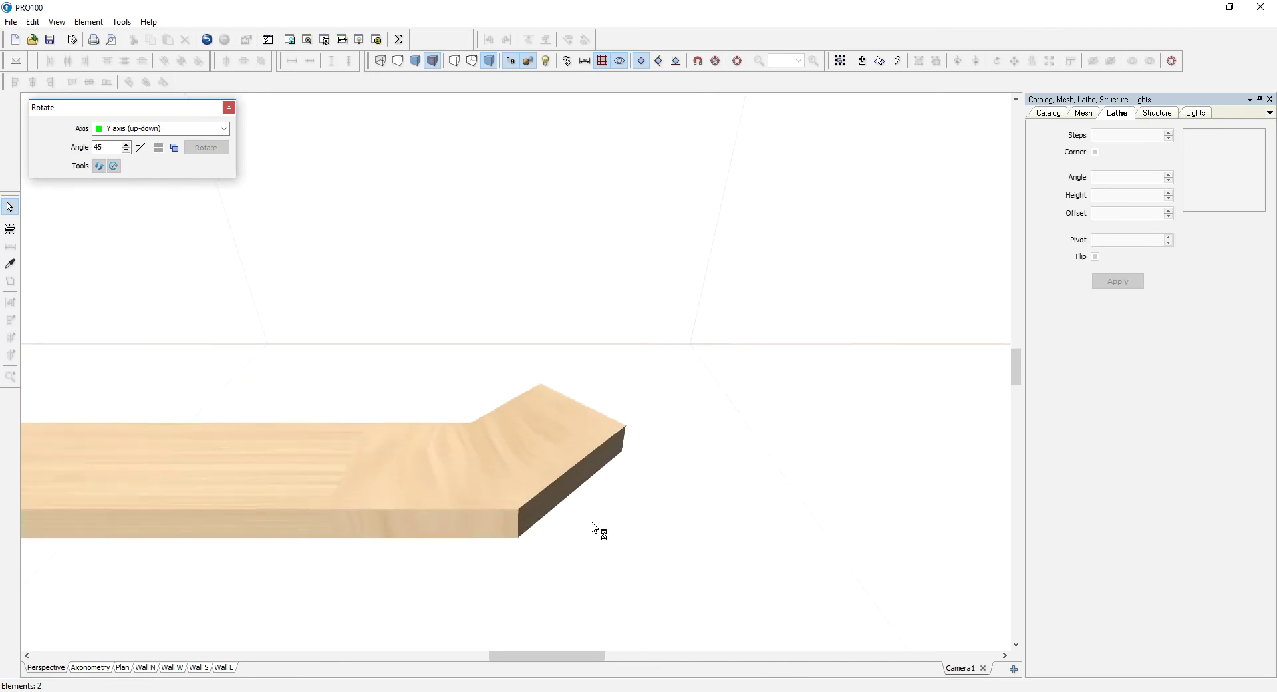
Copy the straight molding length to a spot beyond the mitered corner and shorten the copy to a depth of 9 15/16"
scroll(648, 479, down, 5)
right_drag(645, 472, 598, 471)
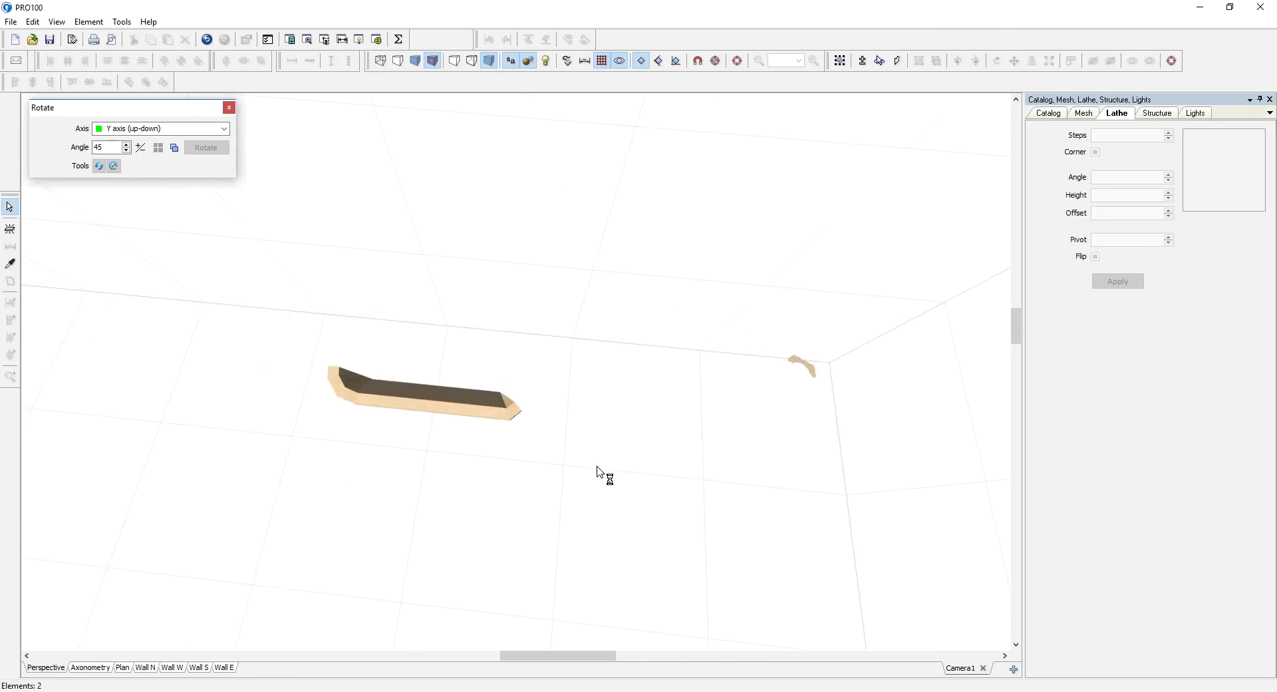
drag(542, 431, 540, 419)
click(519, 406)
click(552, 412)
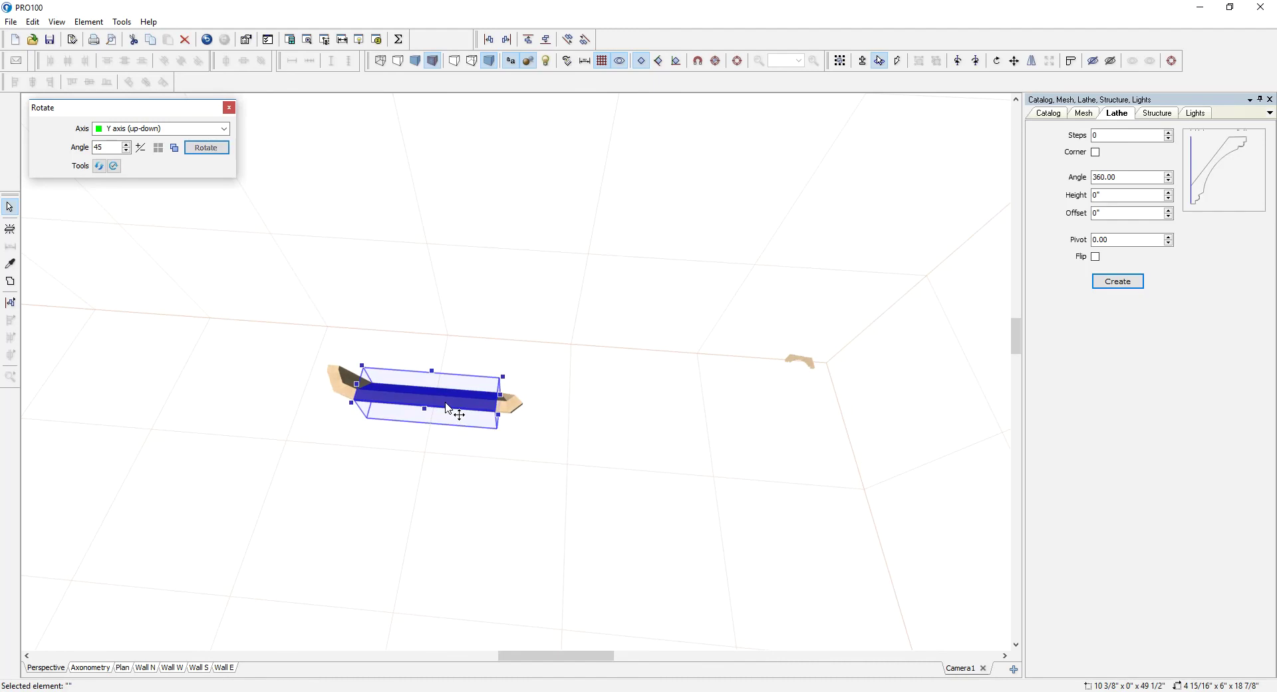
drag(447, 407, 556, 359)
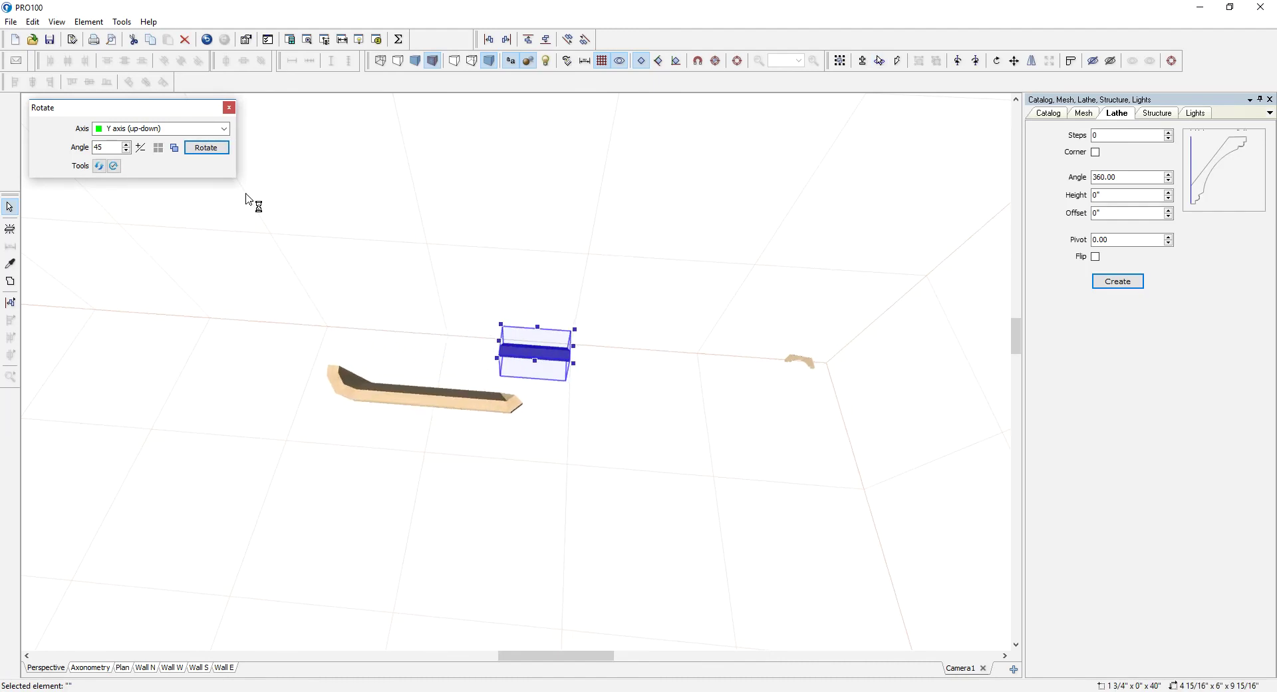
Move the short molding copy near the mitered corner and rotate it in 45° increments about the Y axis to run diagonally from it
click(212, 152)
click(212, 151)
click(212, 152)
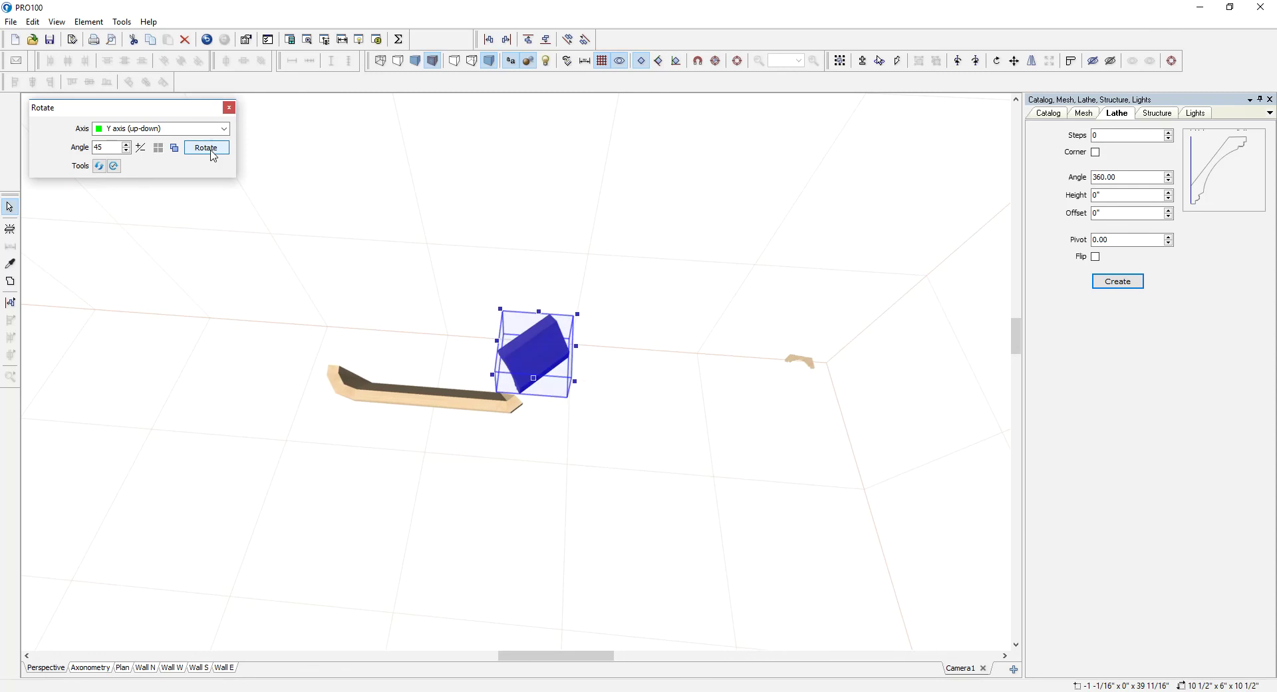
drag(520, 366, 570, 386)
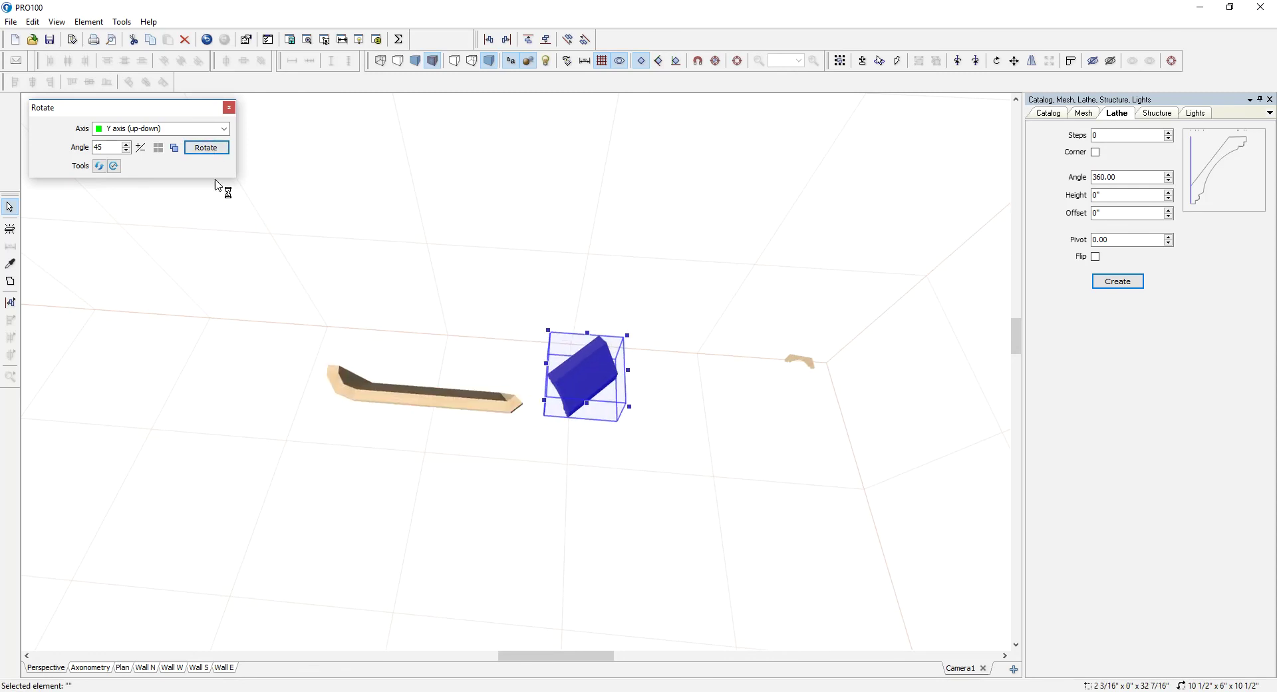
click(213, 150)
click(212, 150)
click(212, 150)
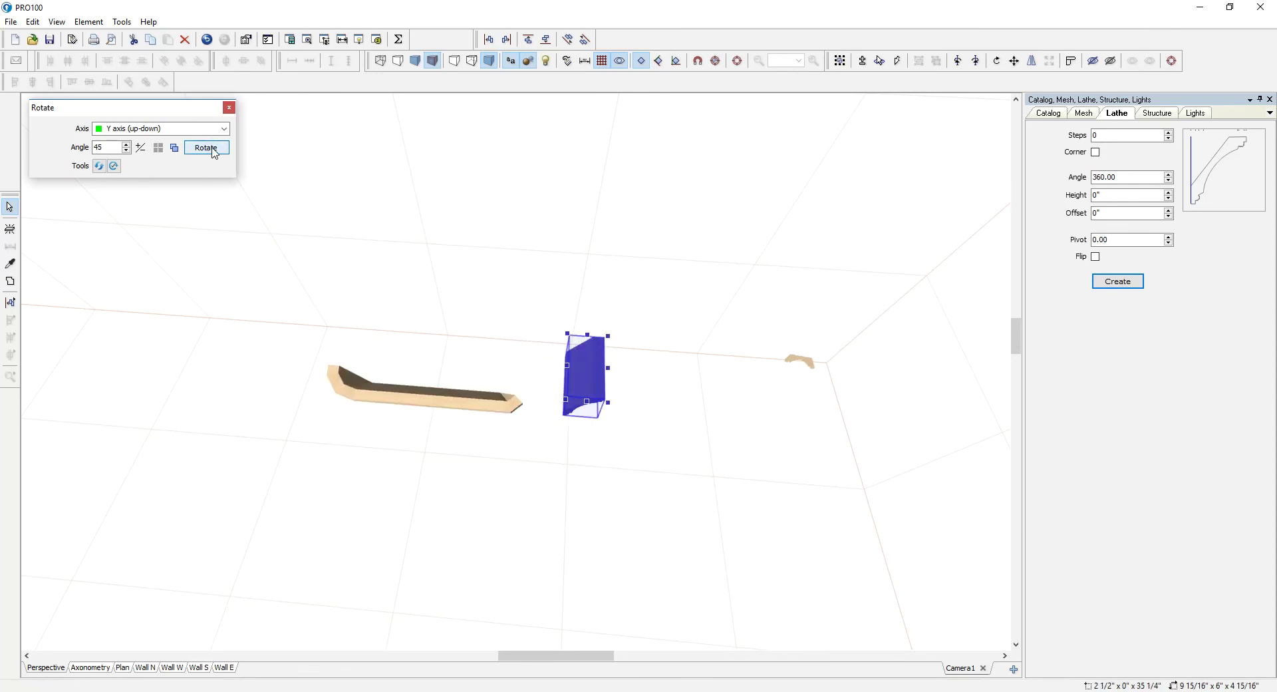
click(213, 150)
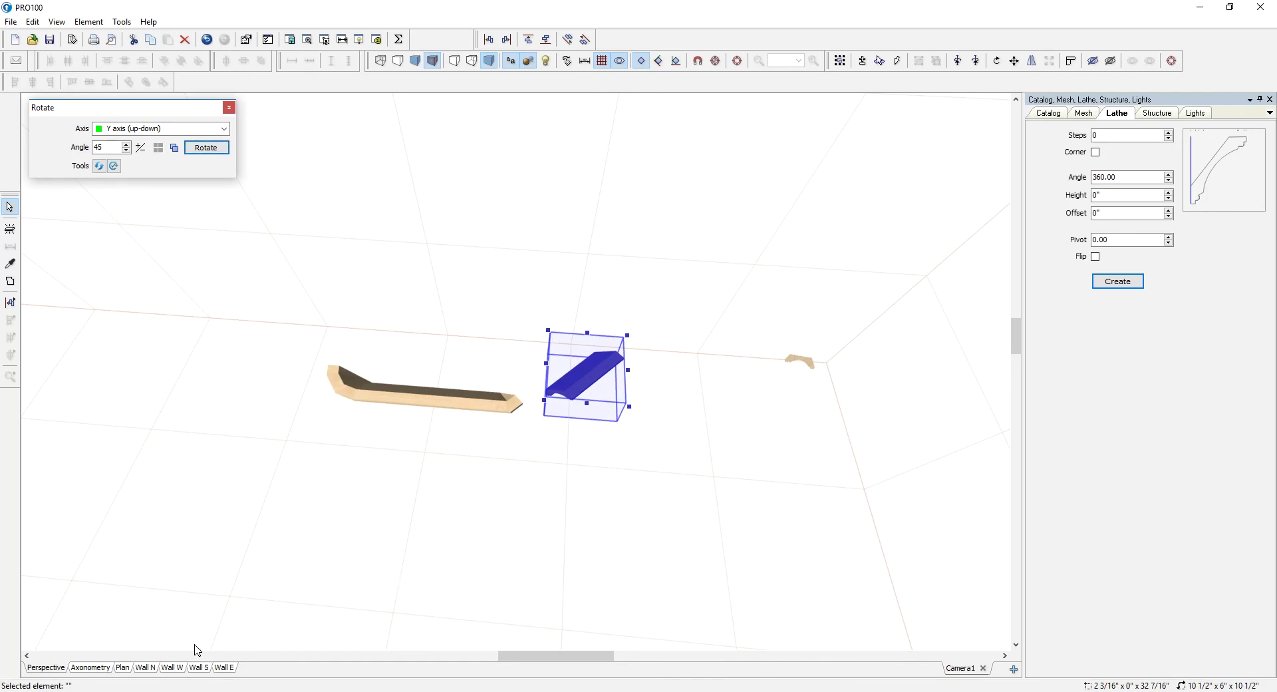
In the plan view, move the diagonal short molding so its end butts flush against the mitered 45° corner
click(123, 667)
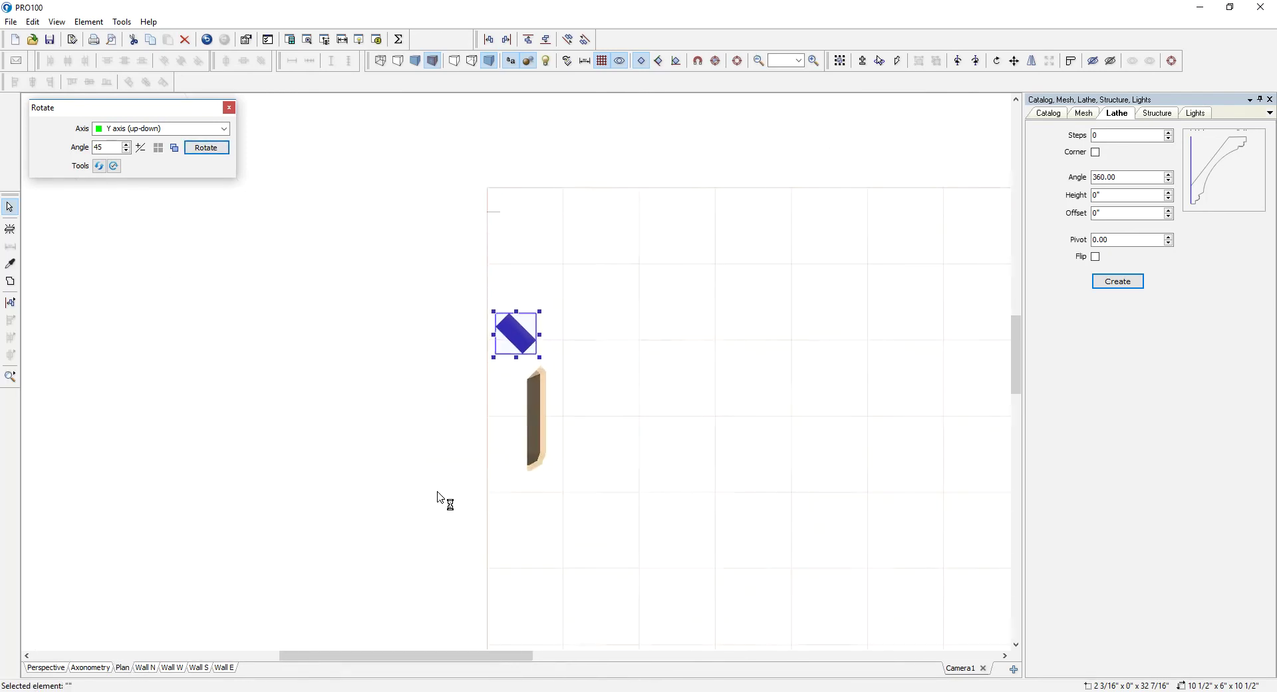
scroll(513, 334, up, 2)
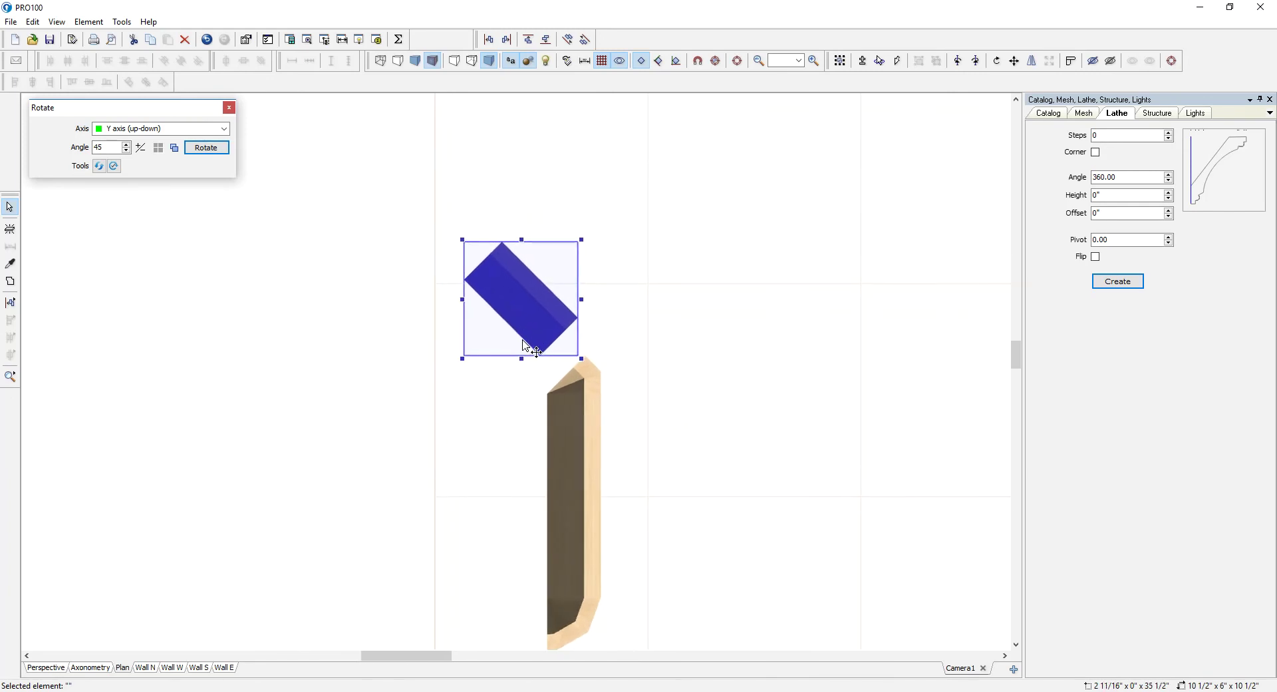
scroll(526, 344, up, 2)
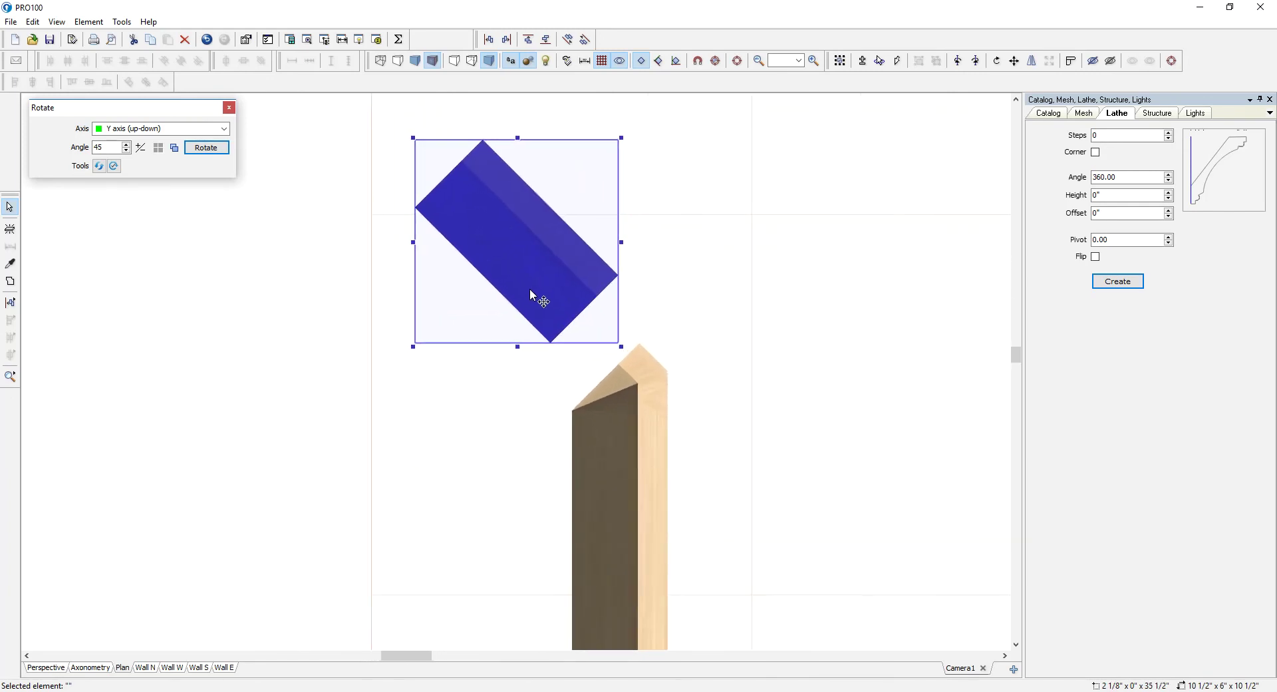
drag(530, 290, 556, 343)
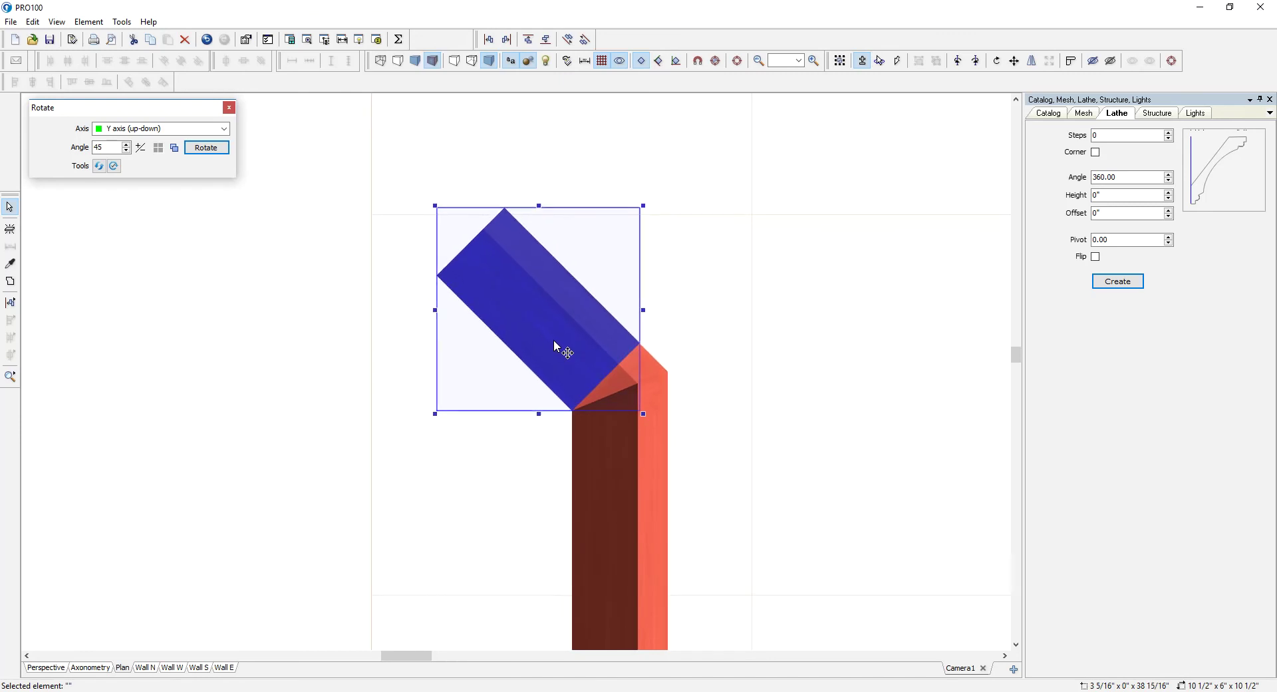
click(801, 413)
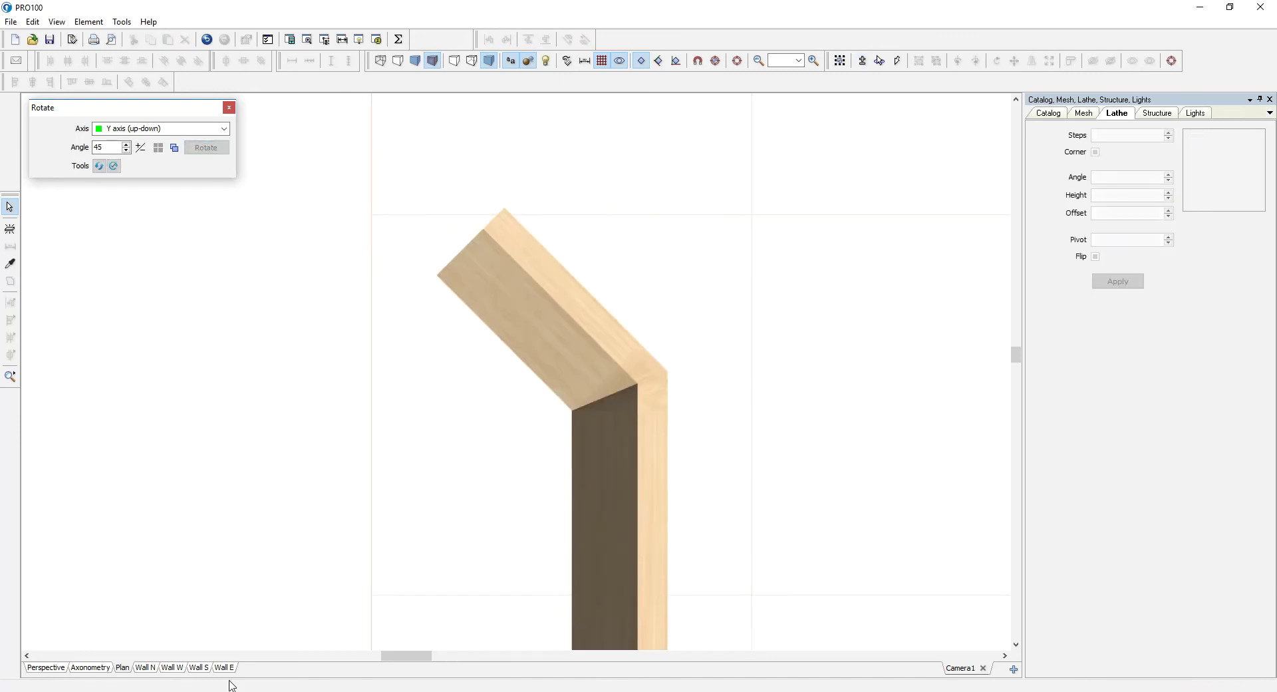
In the perspective view, copy the 45° corner and diagonal molding together to a spot beyond the assembly's opposite end and group the copies
click(55, 668)
drag(412, 610, 481, 477)
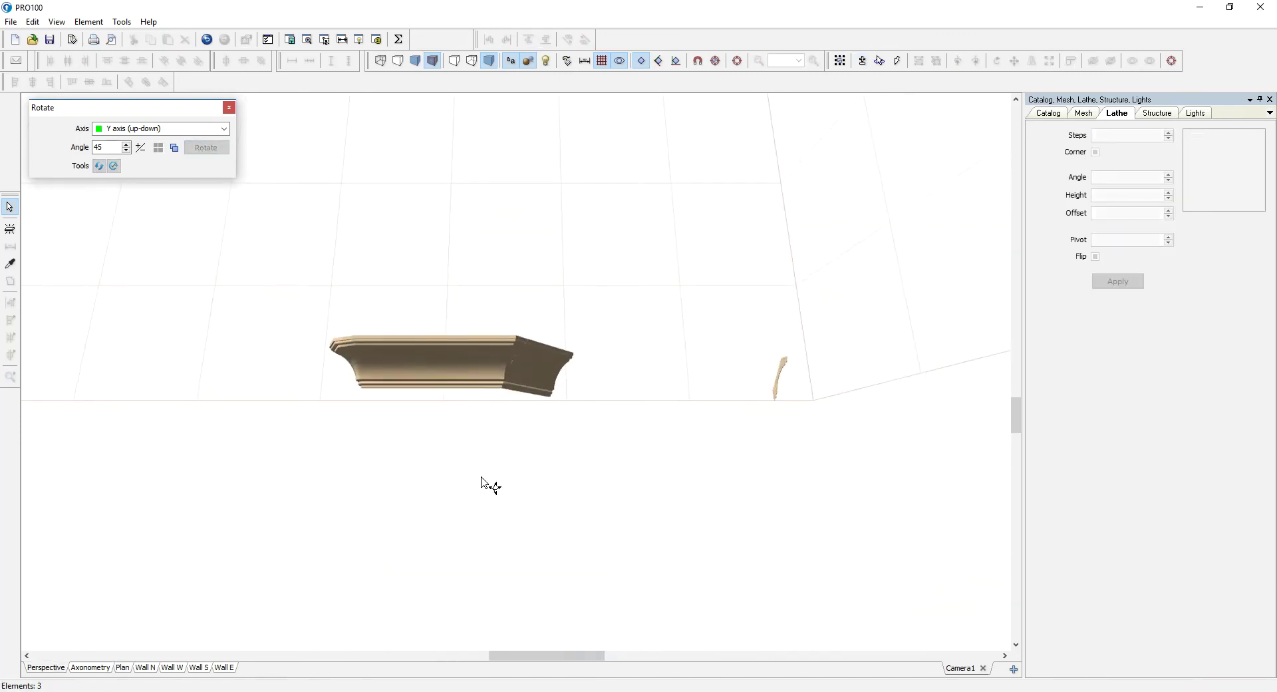
right_drag(491, 485, 516, 542)
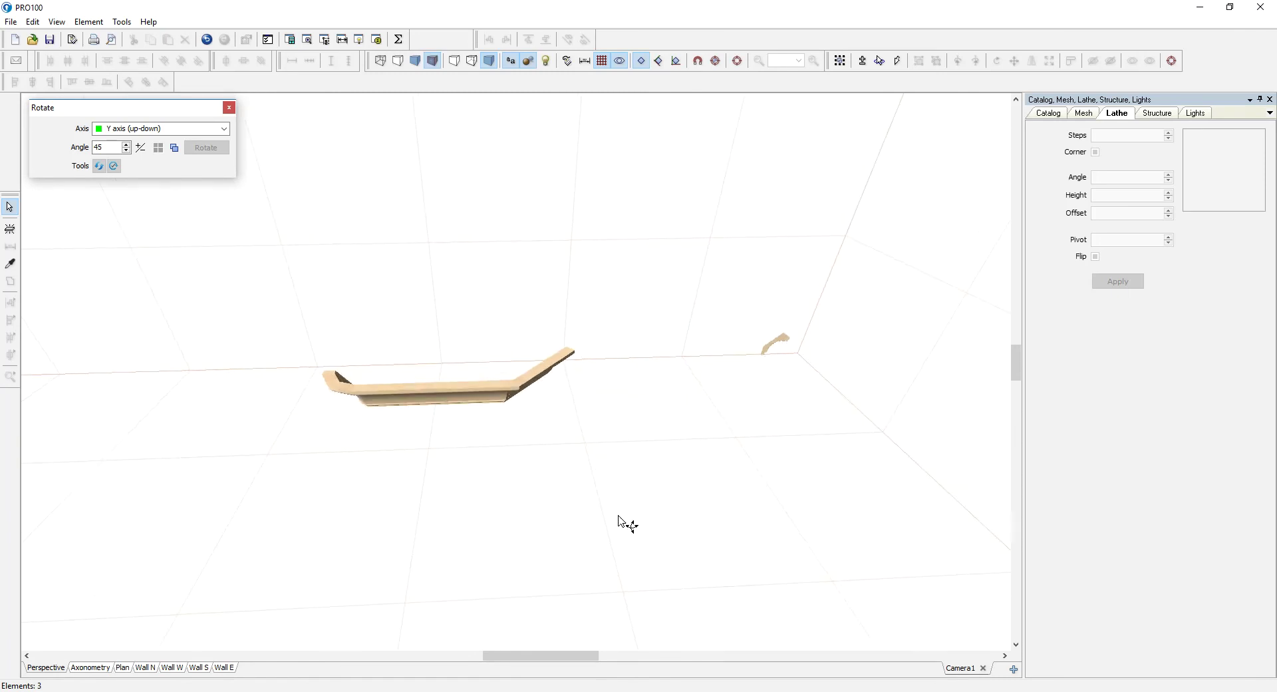
click(518, 403)
shift+click(542, 378)
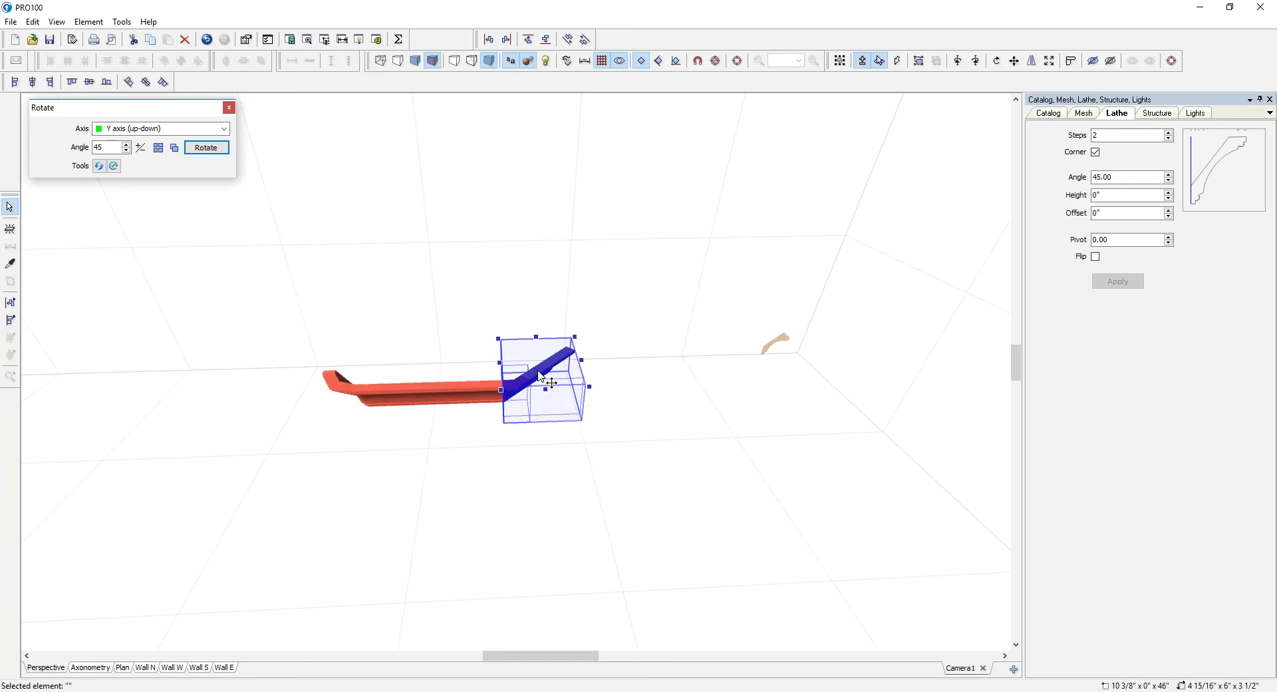
drag(540, 376, 200, 413)
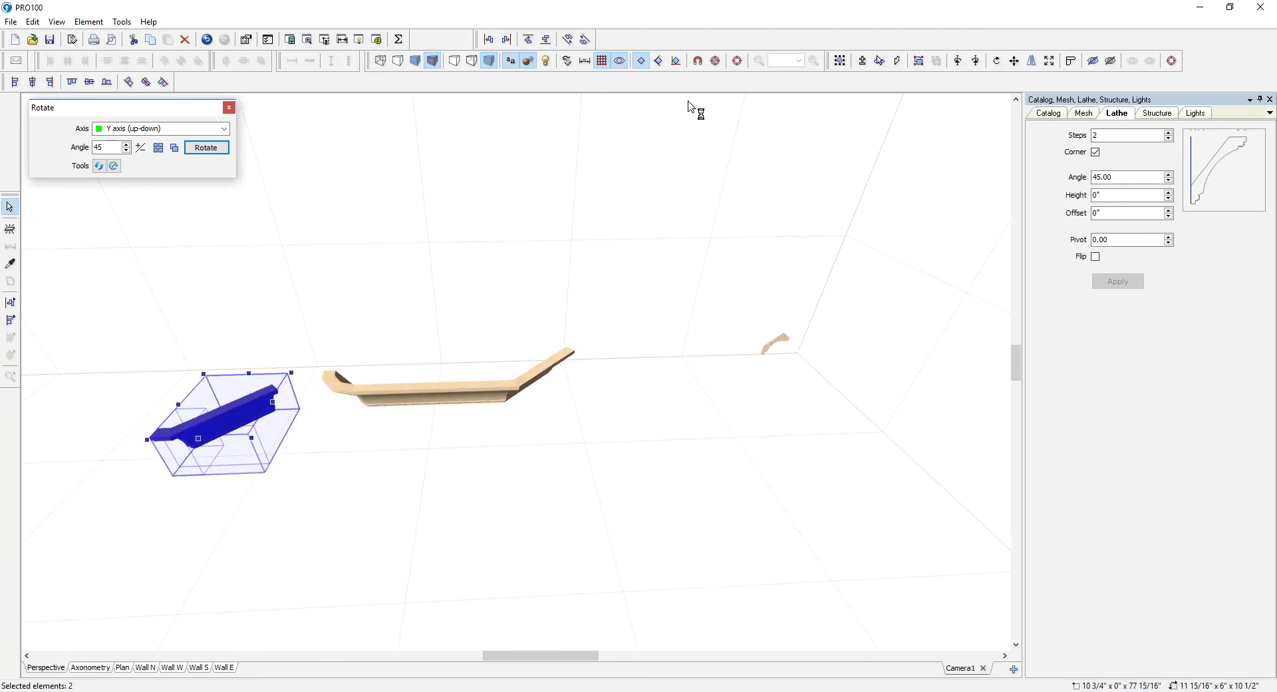
click(919, 61)
middle_drag(400, 493, 344, 419)
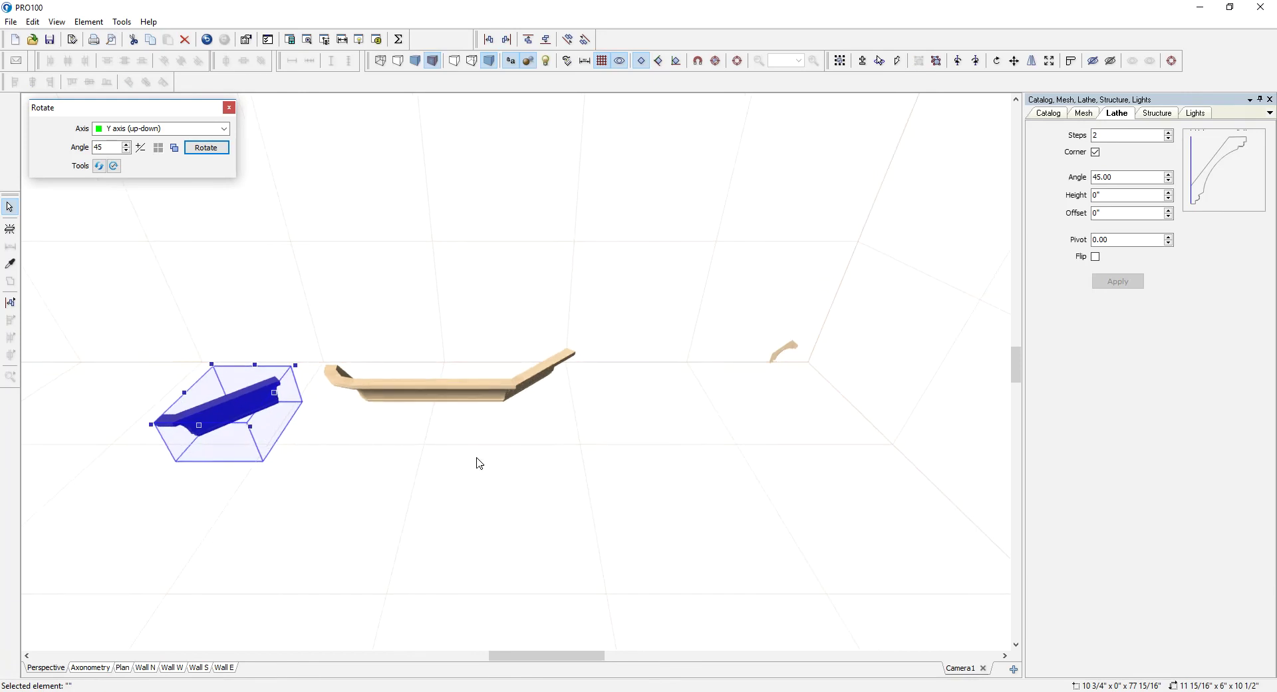
middle_drag(544, 453, 586, 461)
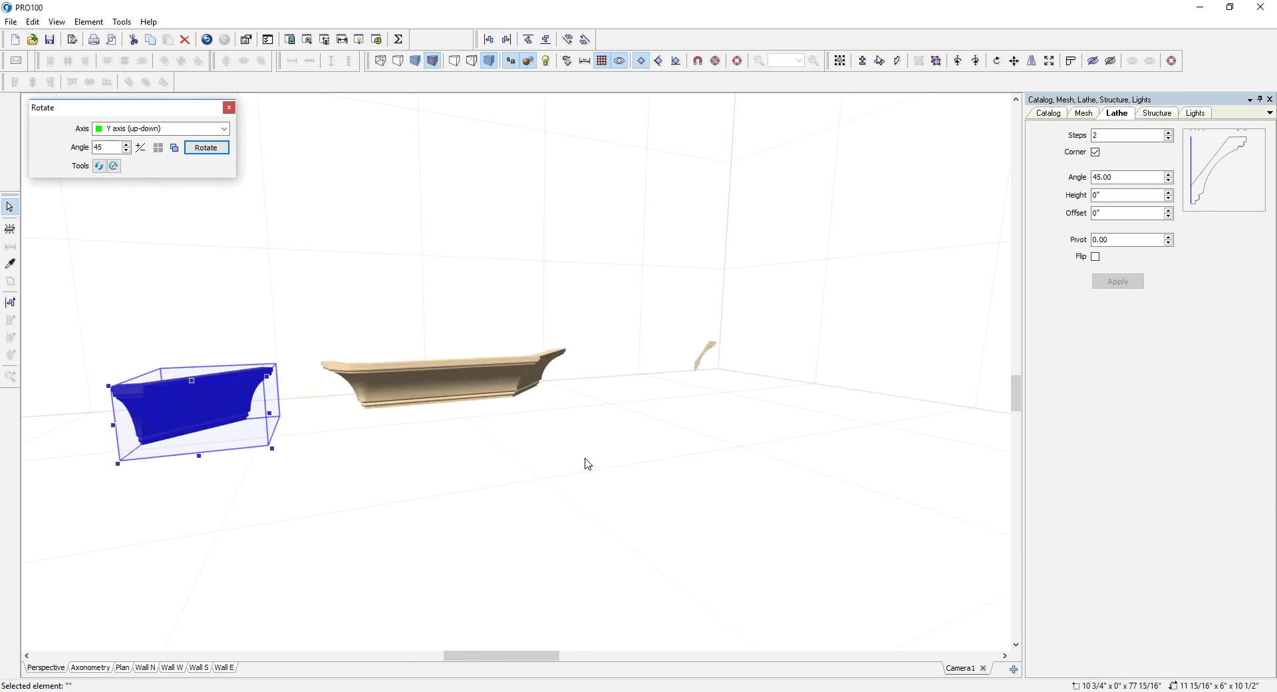